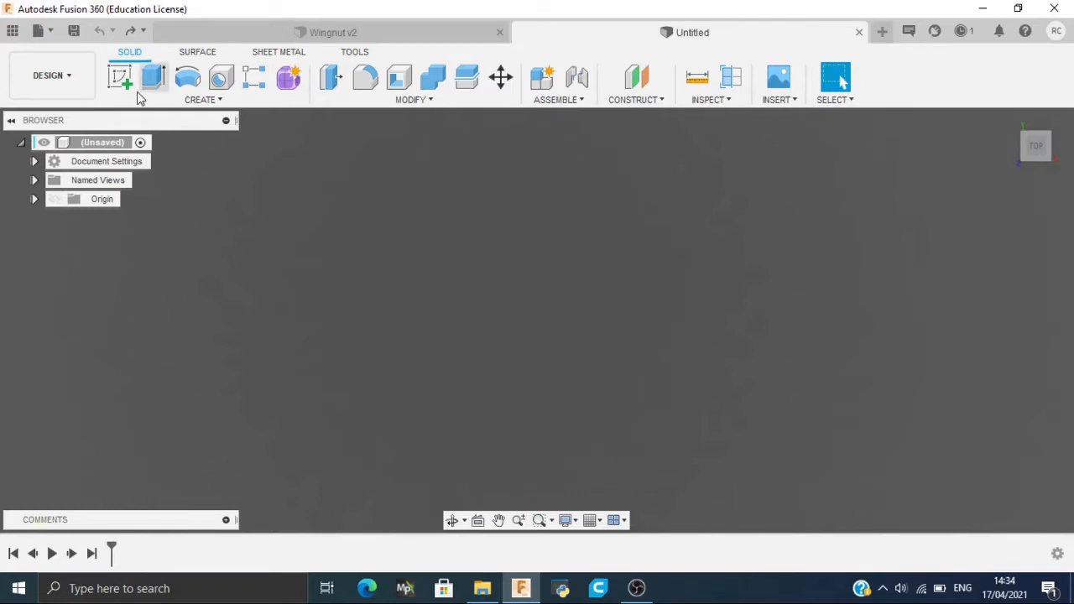
Step: Start a sketch on the horizontal XY plane and draw a 30 mm diameter circle centred on the origin
click(125, 82)
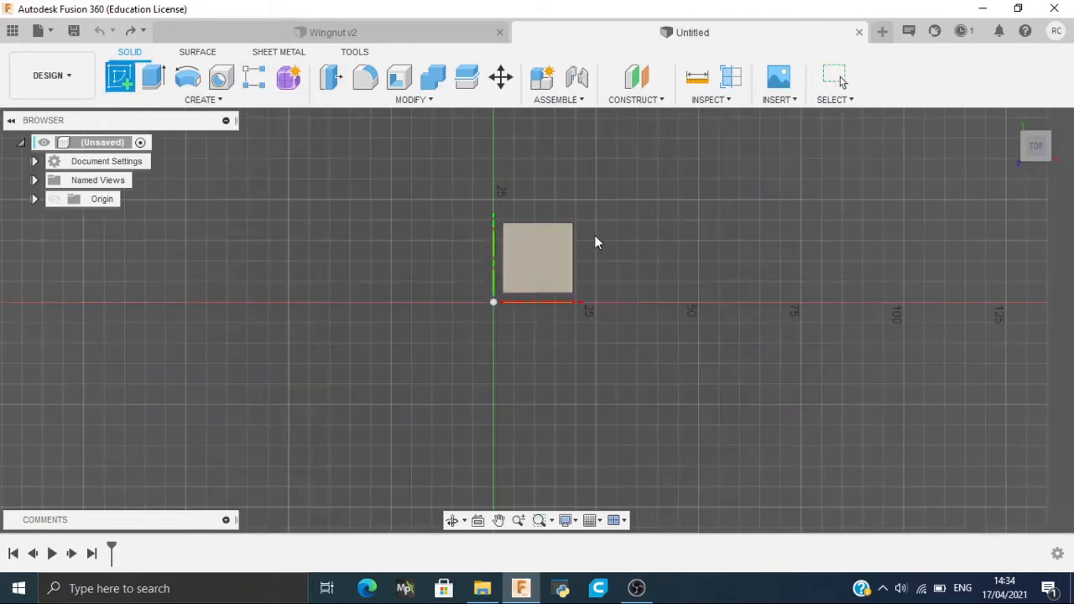
click(553, 248)
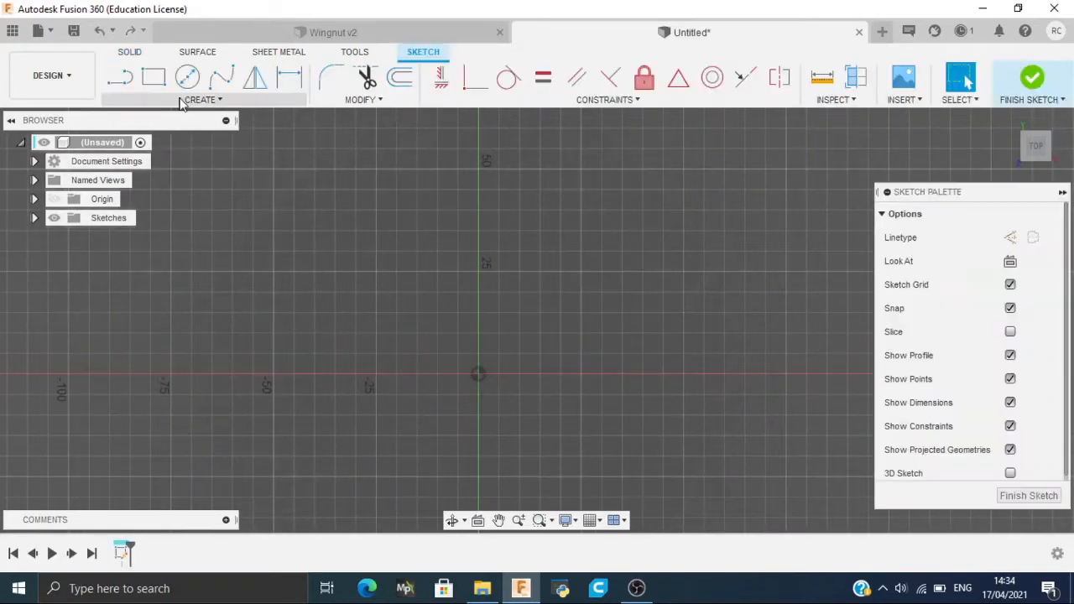
key(c)
click(478, 374)
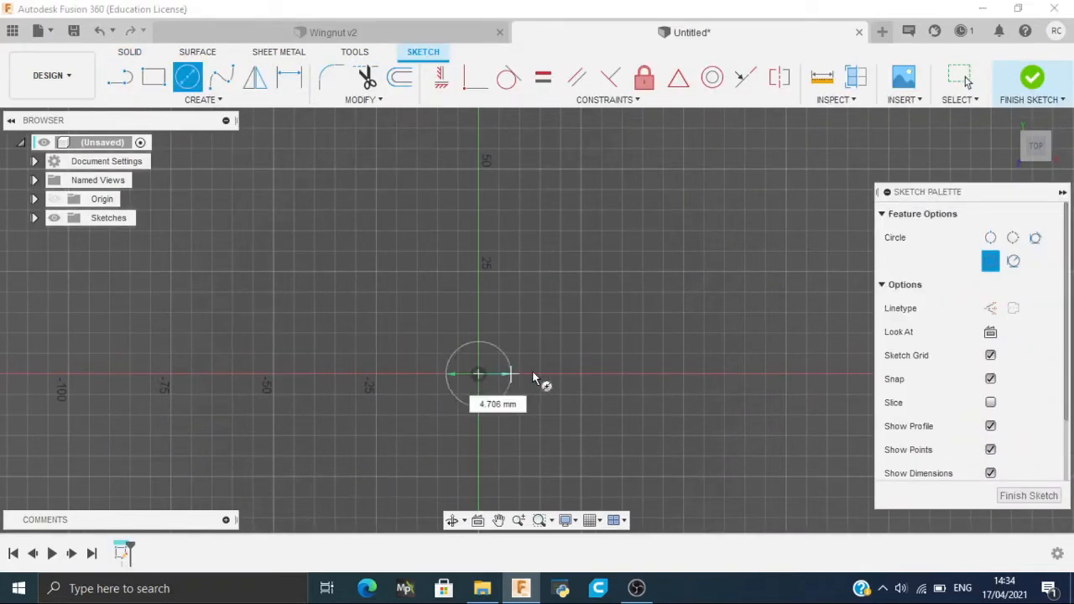
text(30)
key(Tab)
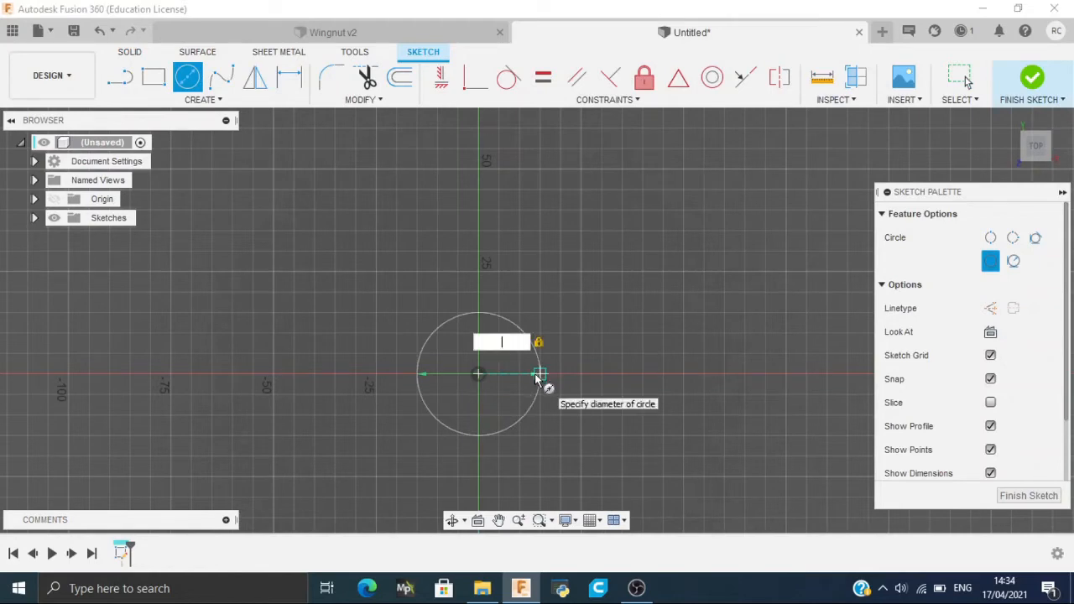
text(30)
key(Return)
key(Escape)
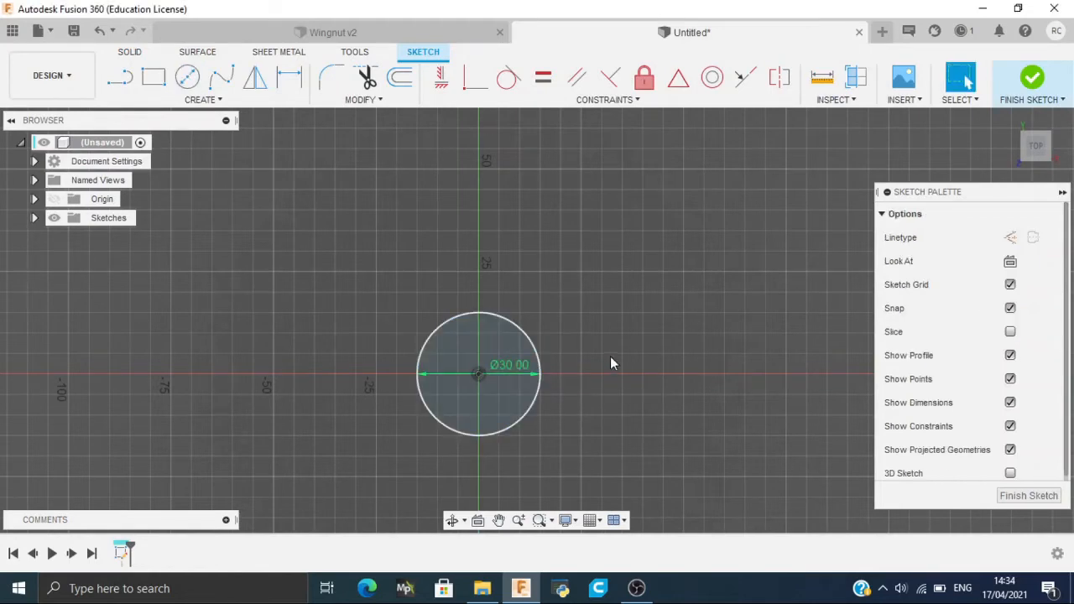
Step: Set the circle's diameter to 20 mm and finish the sketch
double_click(499, 370)
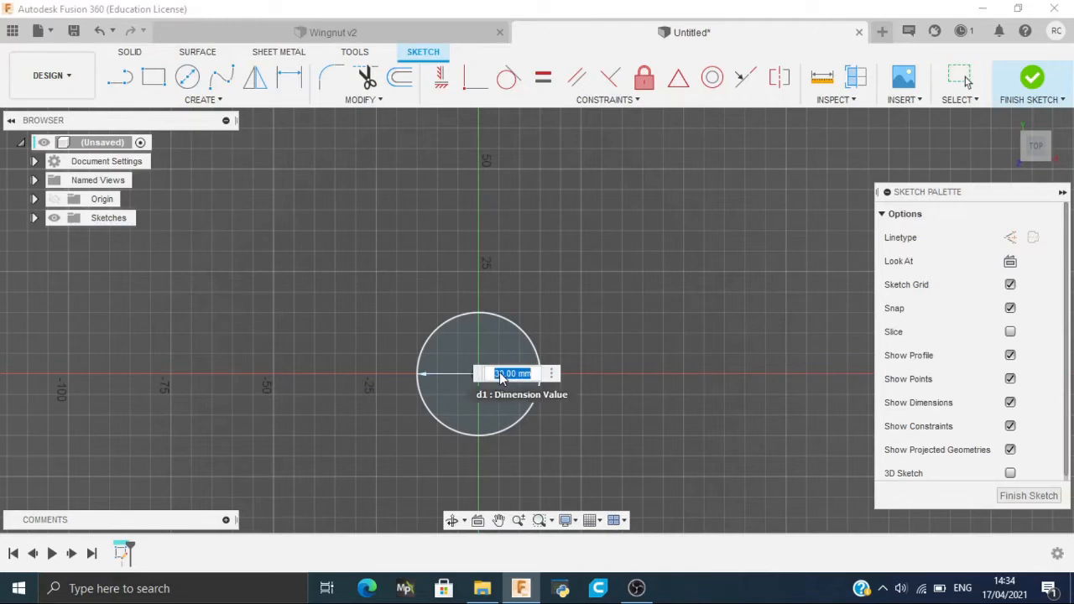
key(Return)
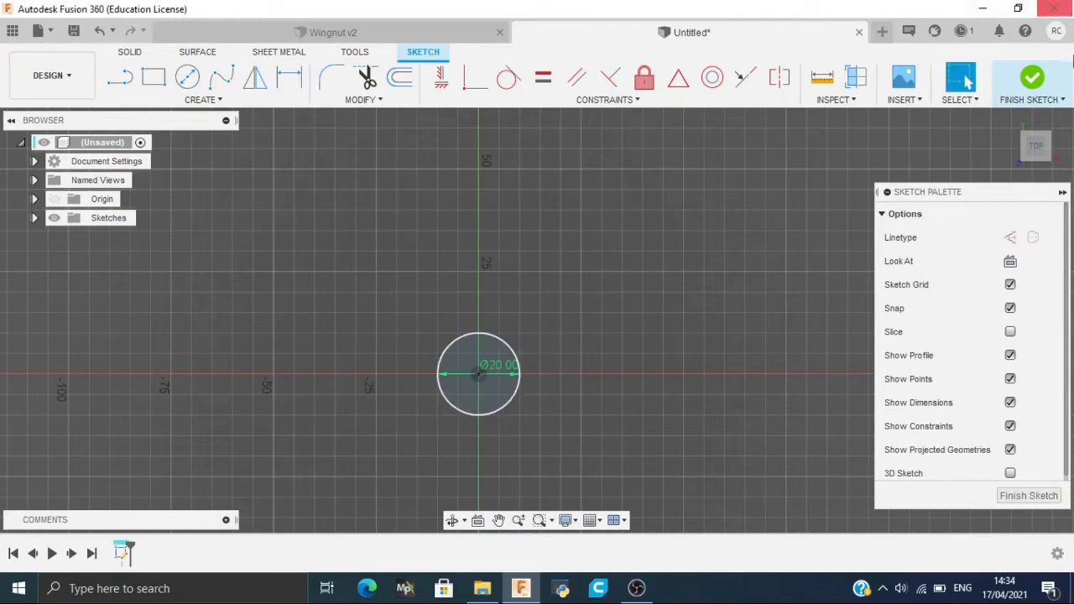
click(1039, 98)
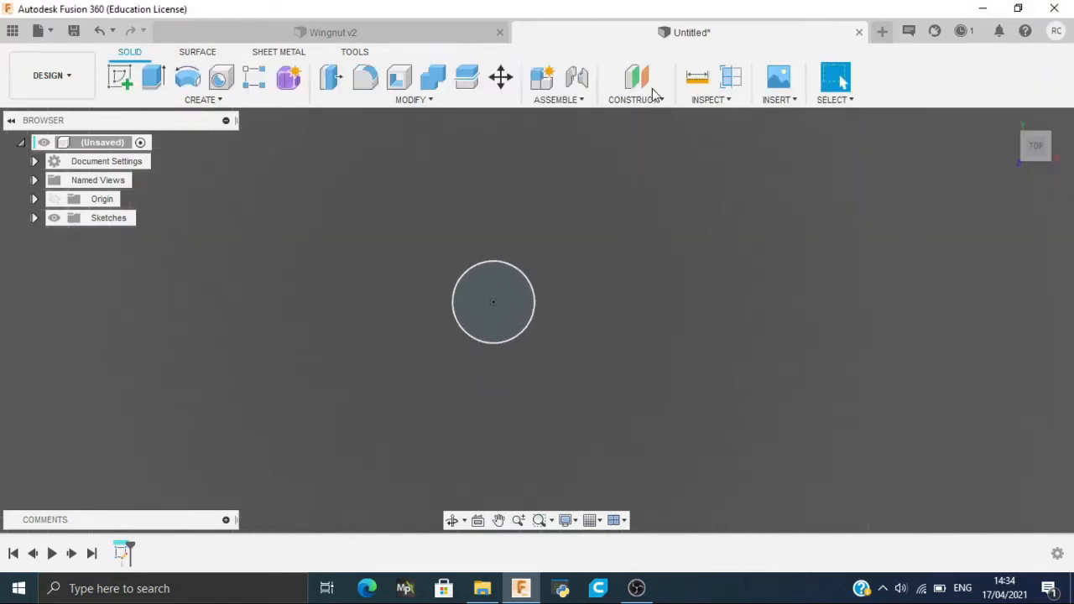
Step: Create a construction plane offset 12 mm above the circle's profile
click(646, 82)
click(470, 314)
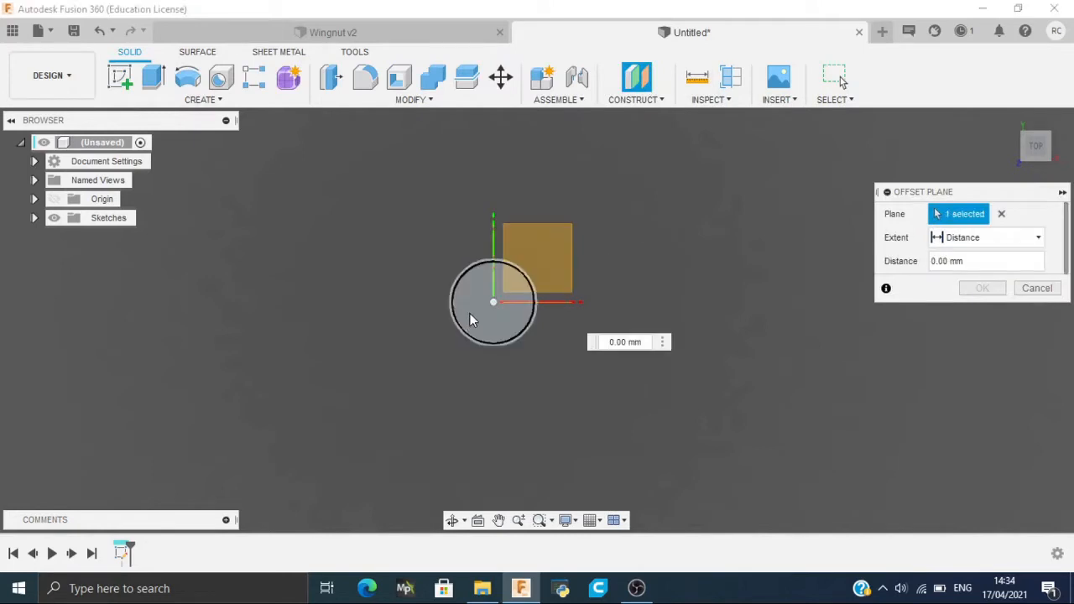
click(1041, 161)
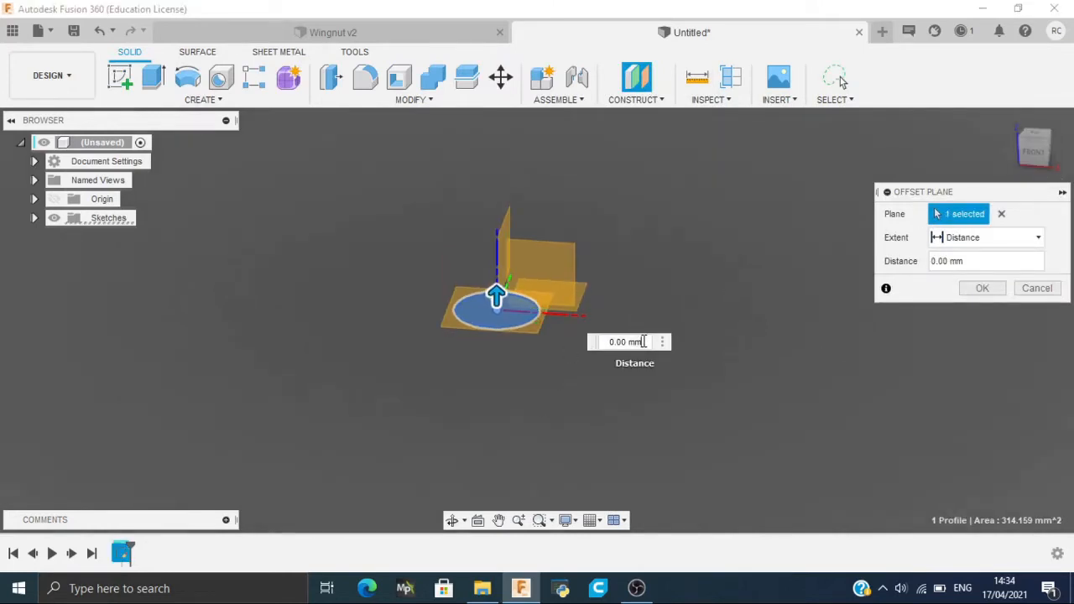
drag(640, 341, 585, 342)
text(12)
key(Return)
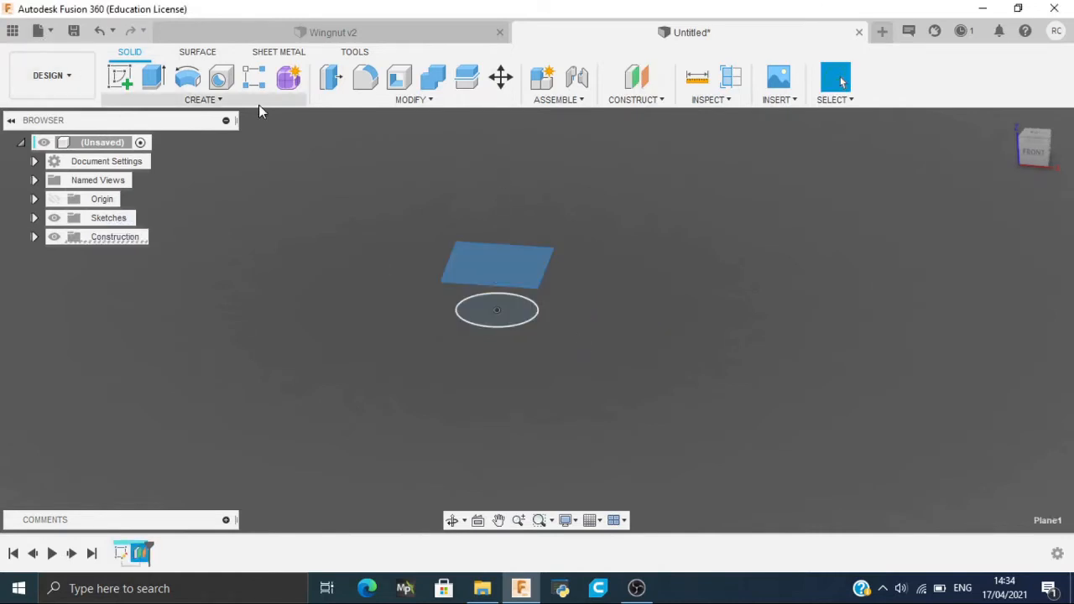
Step: Sketch a 16 mm diameter circle centred on the origin on the offset plane and finish the sketch
key(c)
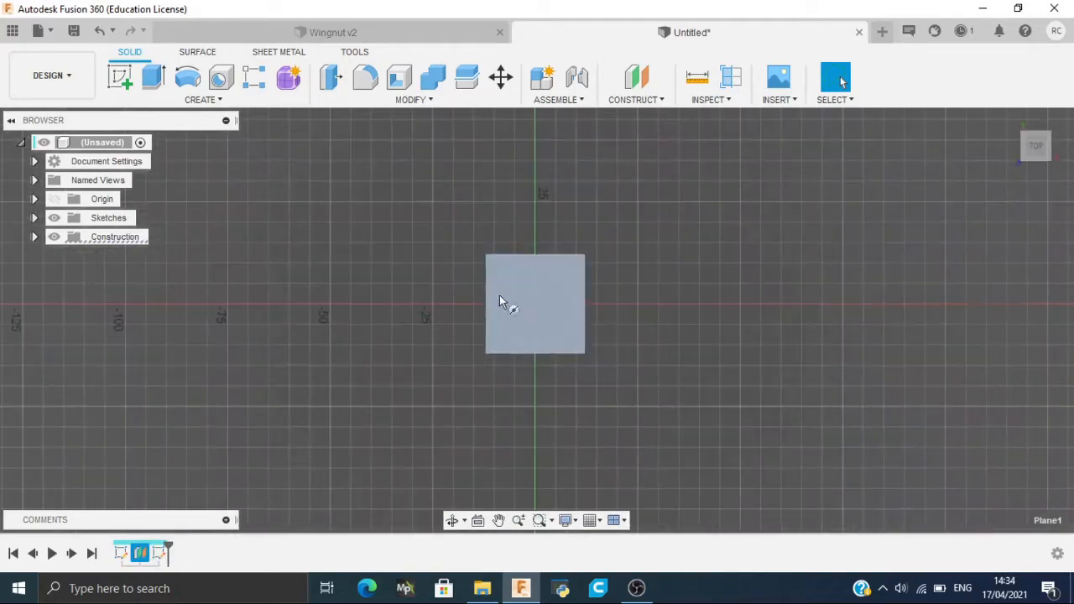
click(536, 304)
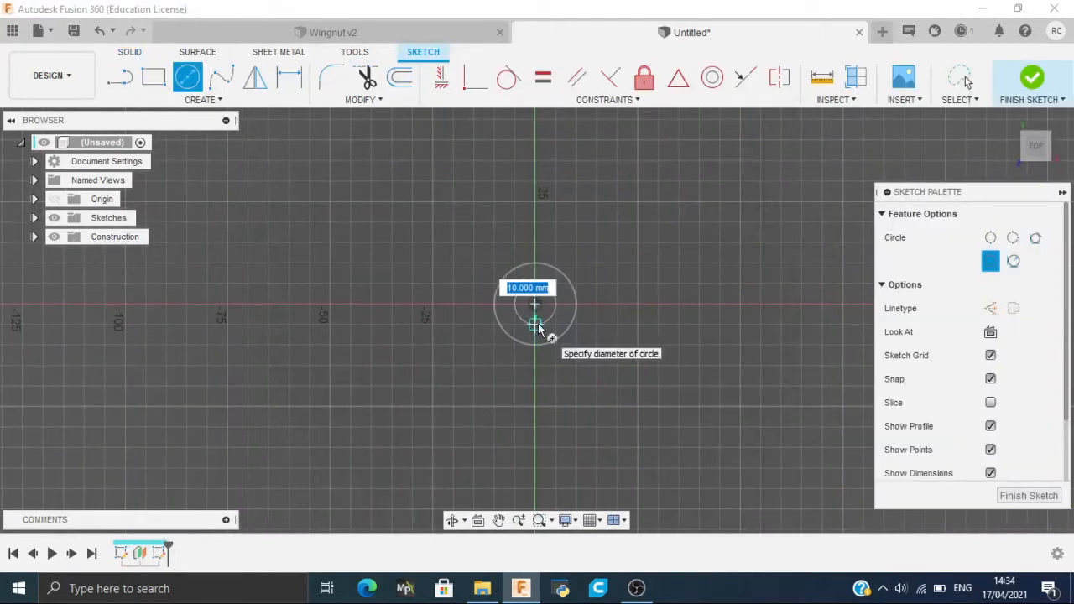
text(16)
key(Return)
key(Escape)
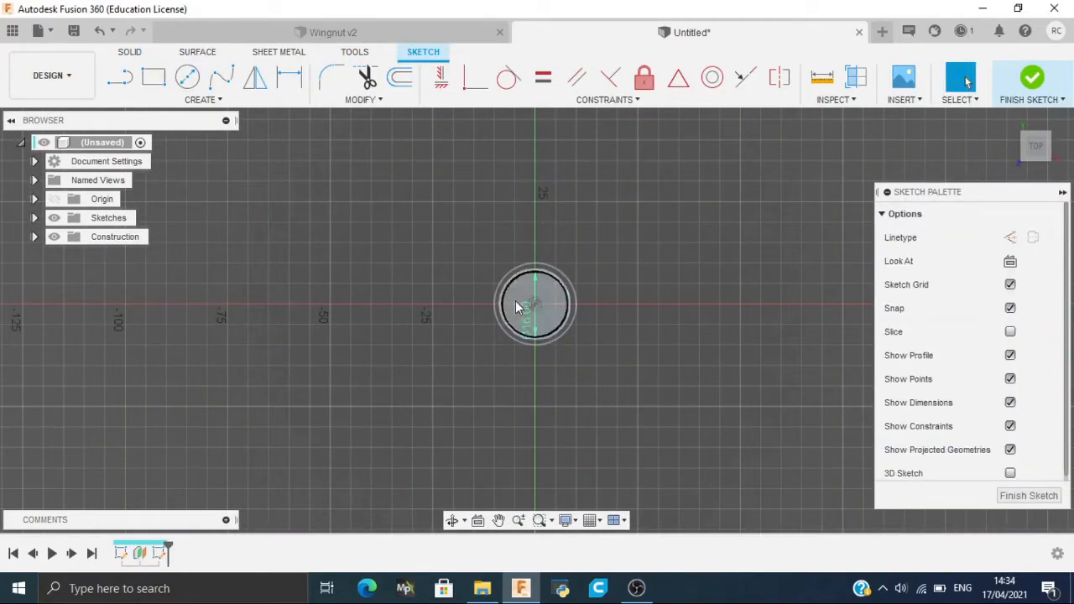
click(1033, 80)
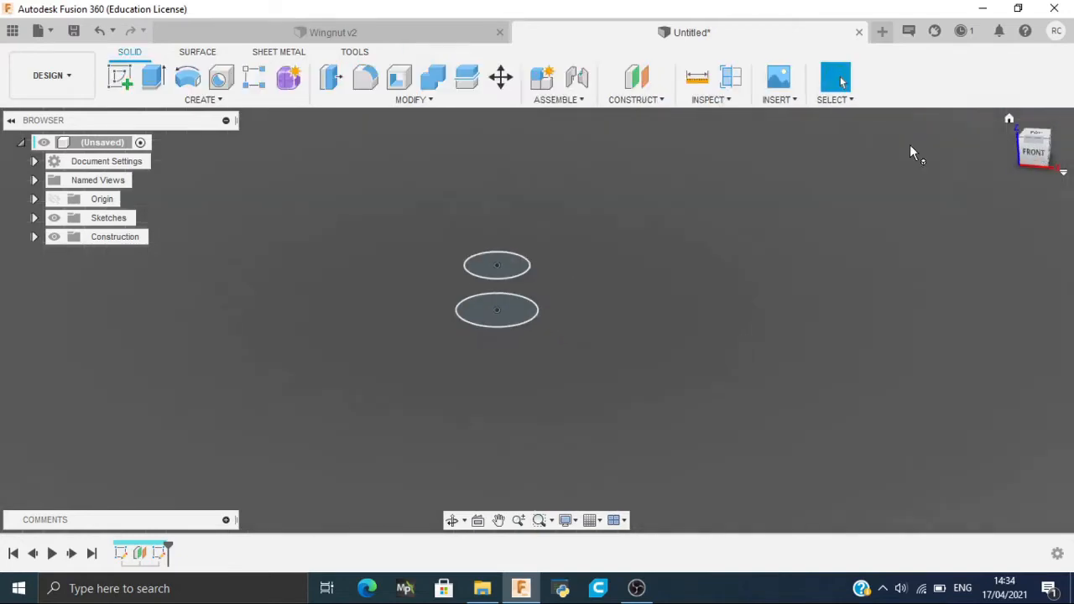
Step: Loft a solid between the 20 mm base circle and the 16 mm upper circle
click(176, 101)
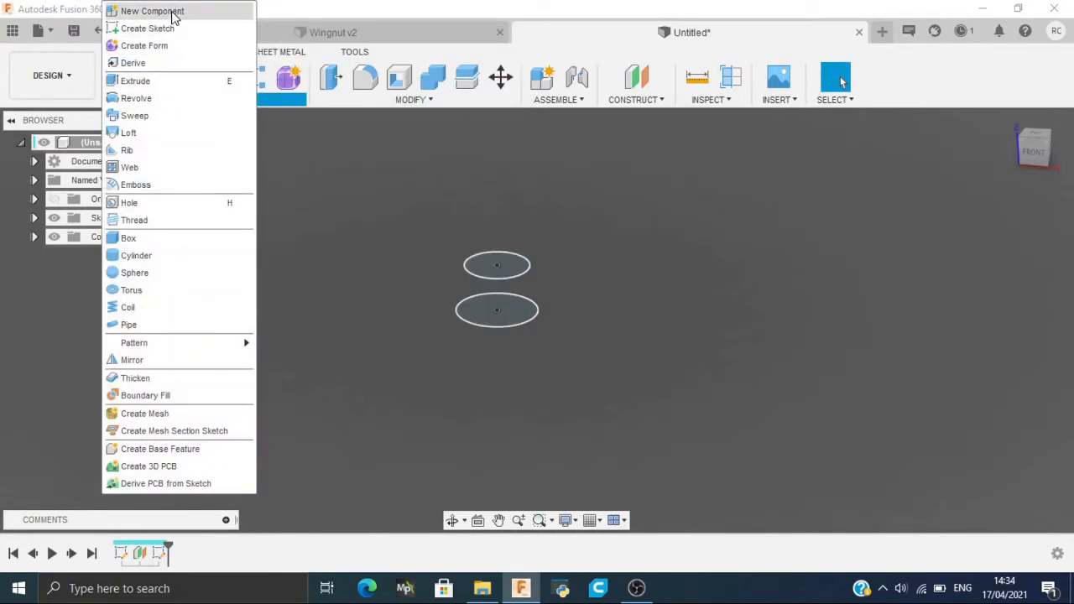
click(142, 139)
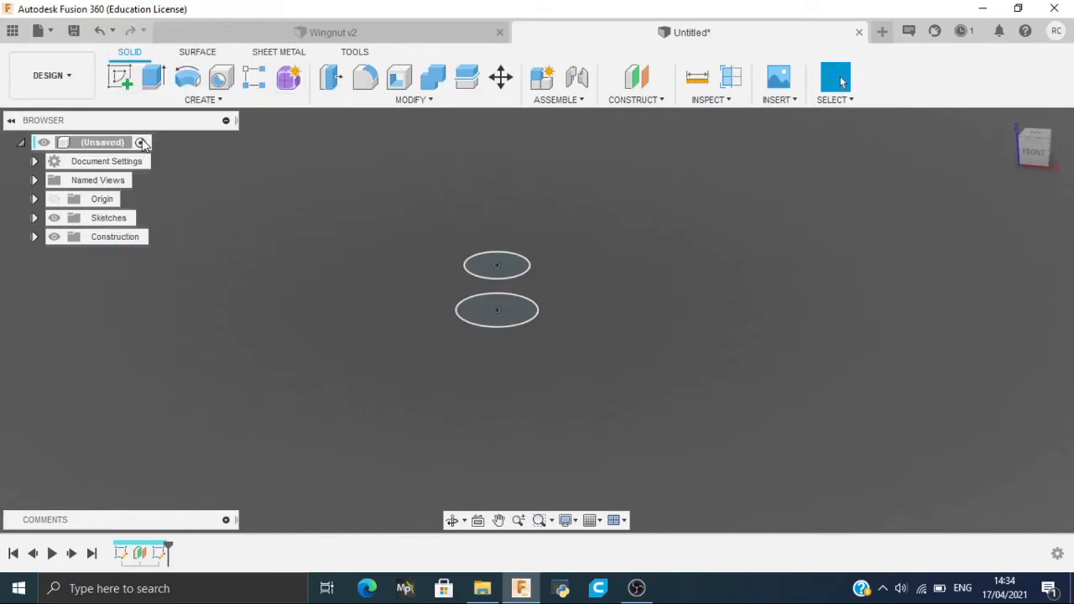
click(485, 310)
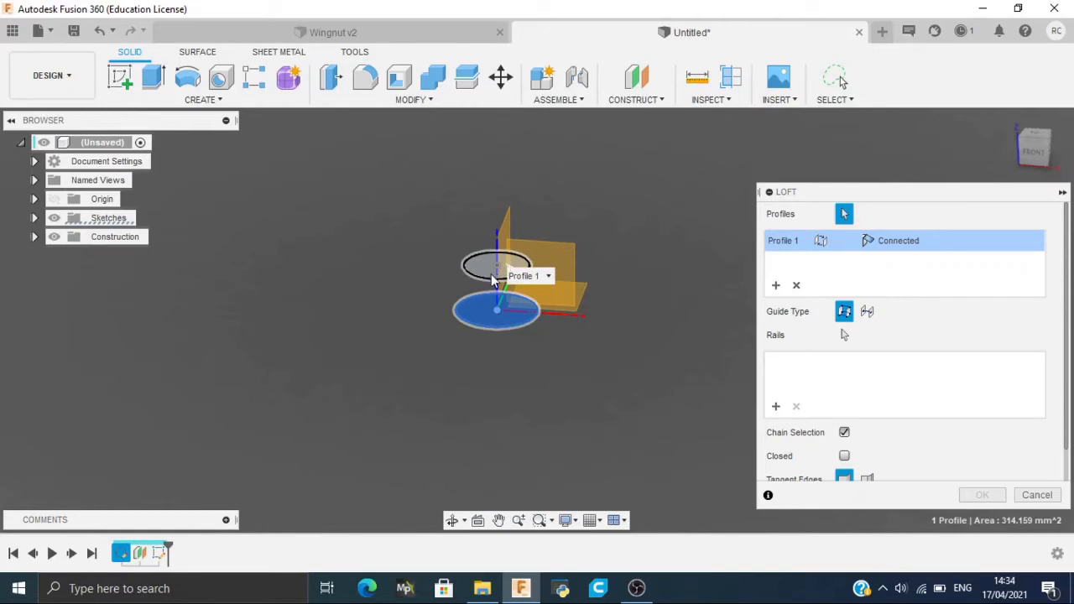
click(501, 315)
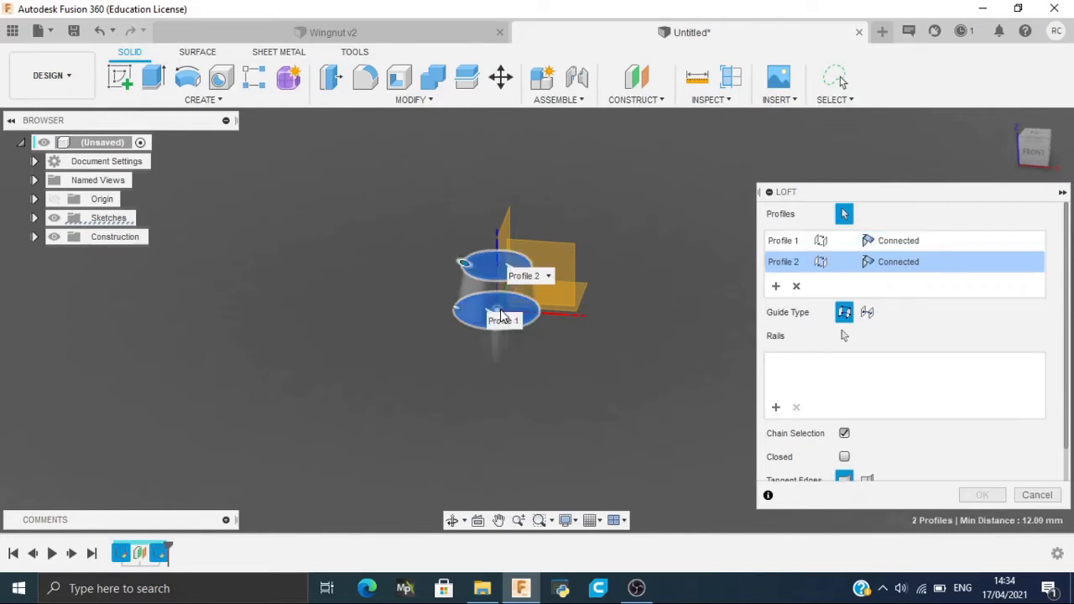
click(991, 496)
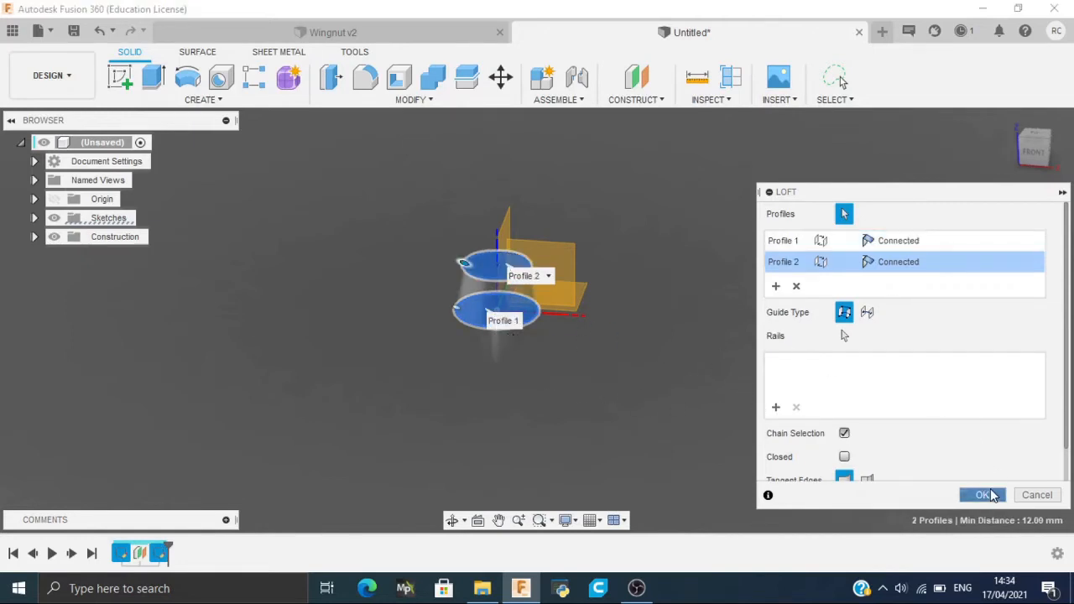
Step: Sketch a 10 mm diameter circle at the centre of the tapered body's top face
drag(1036, 153, 1036, 168)
click(502, 273)
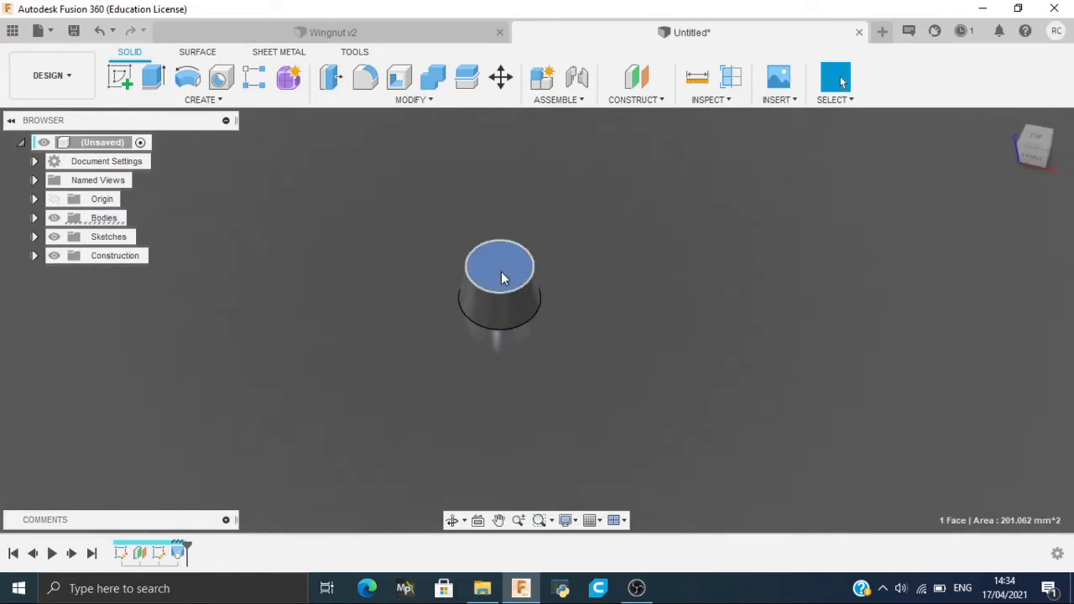
key(c)
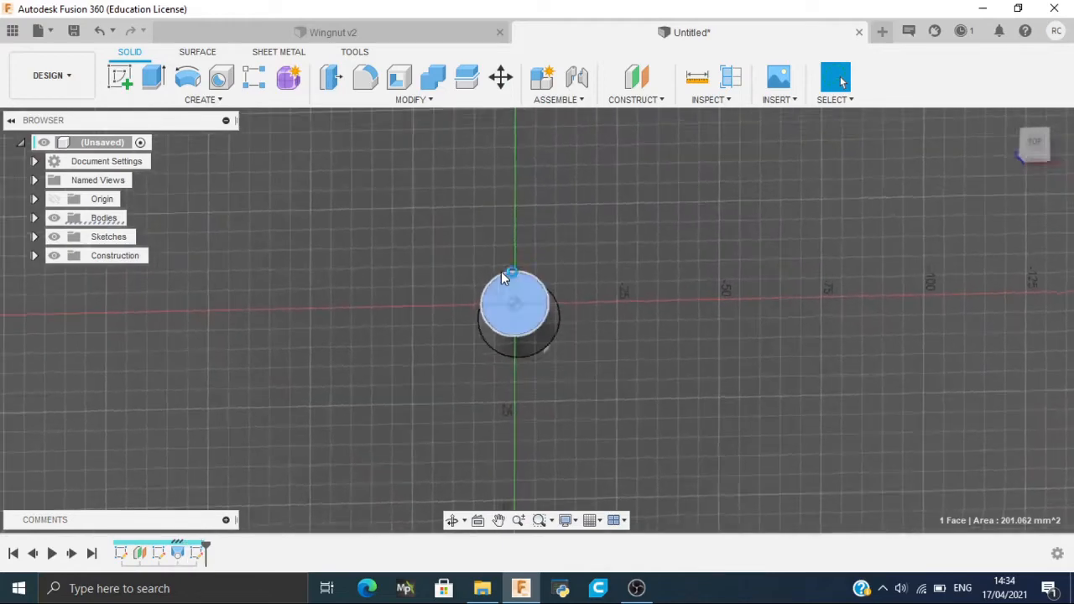
click(534, 315)
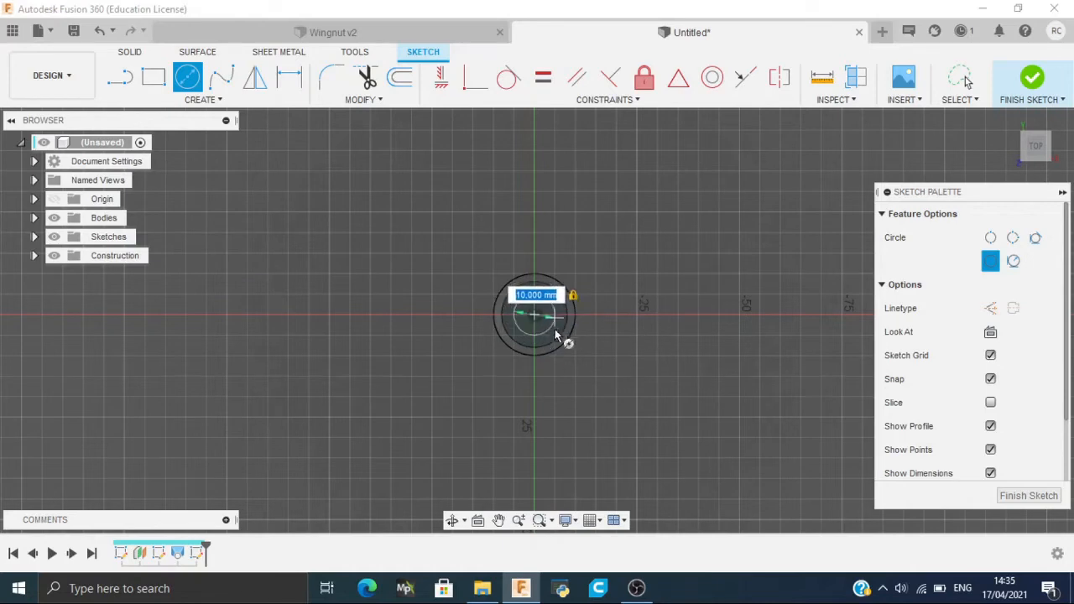
key(Return)
key(Escape)
Step: Extrude the 10 mm circle by -50 mm as a cut to make a through hole in the tapered body
key(e)
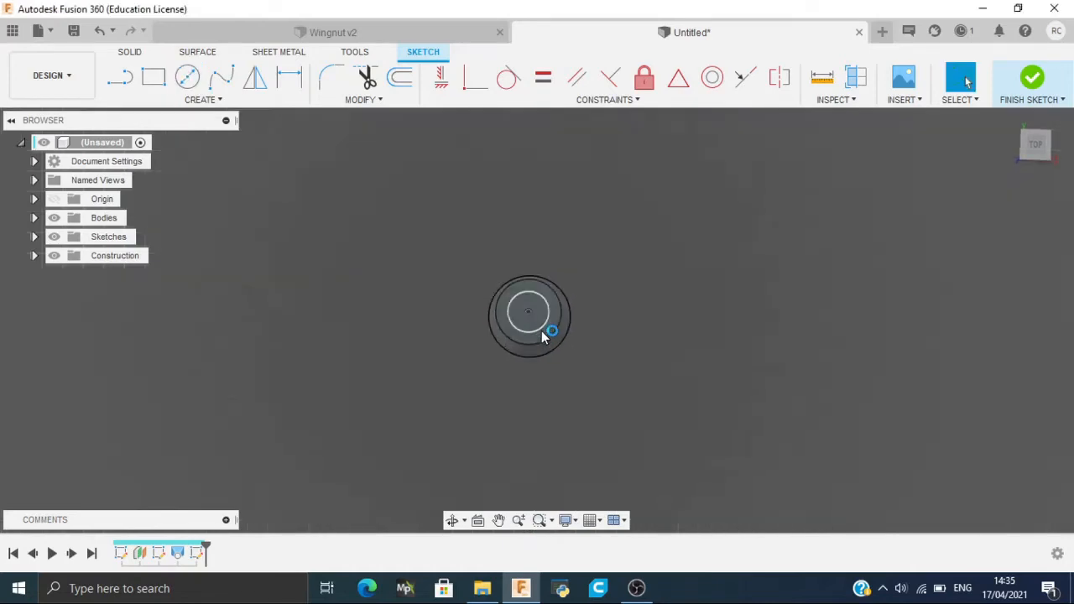
click(499, 270)
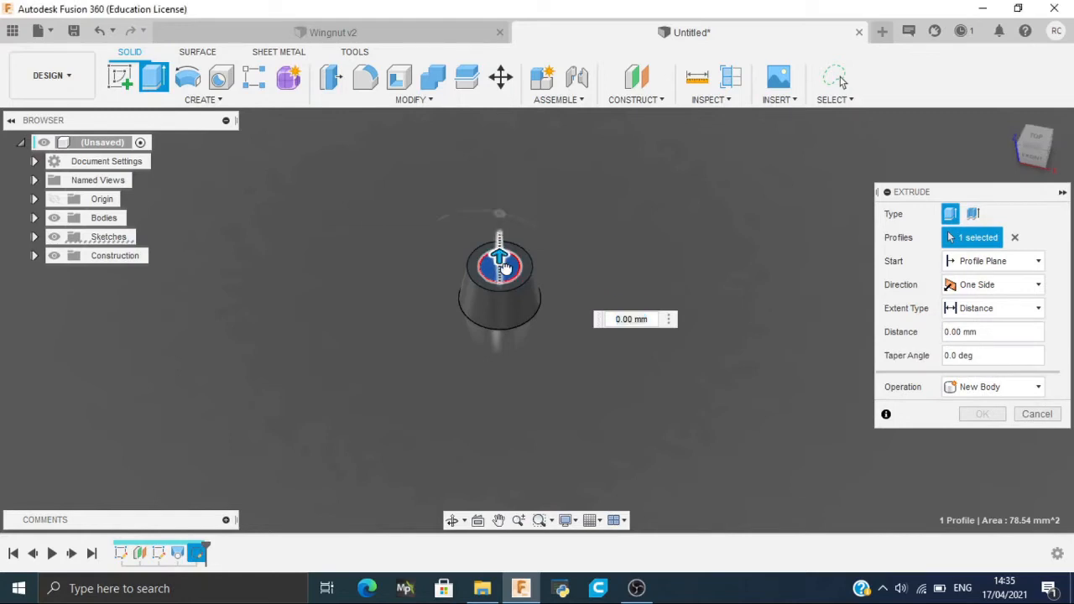
drag(498, 261, 500, 409)
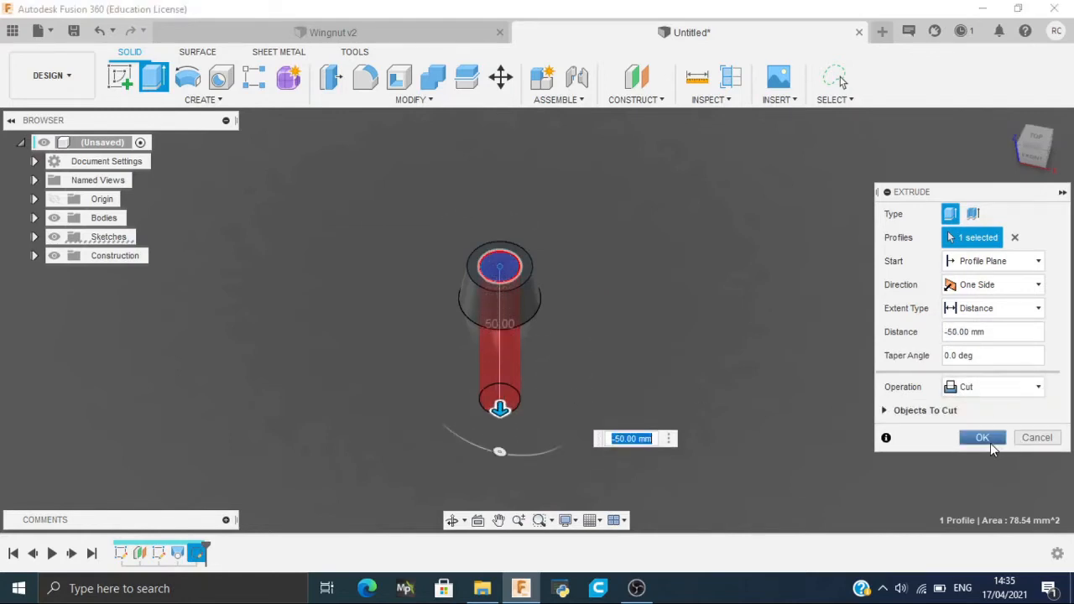
click(990, 443)
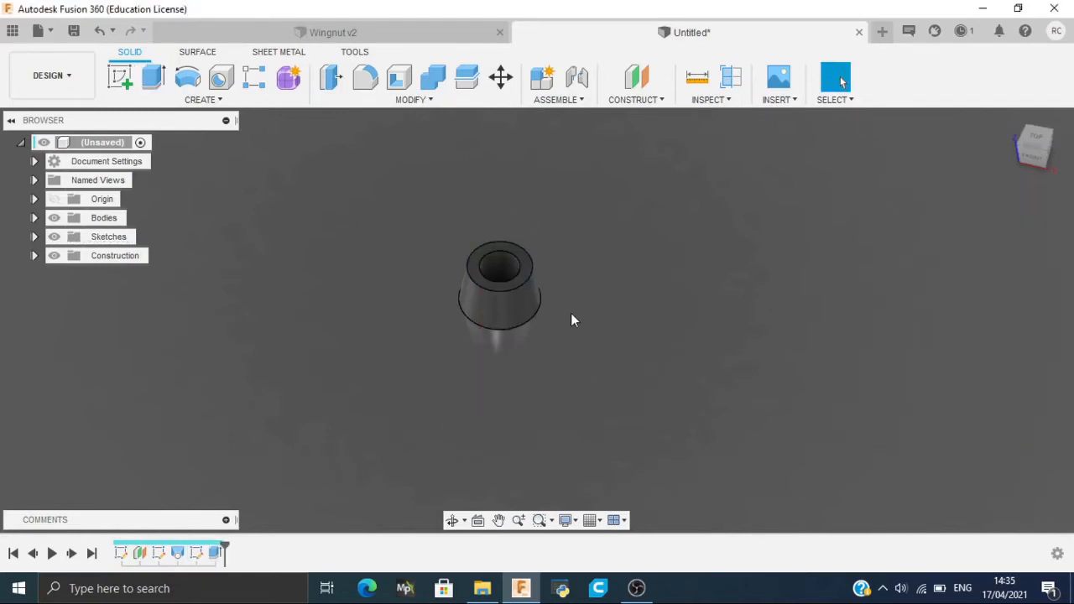
click(505, 268)
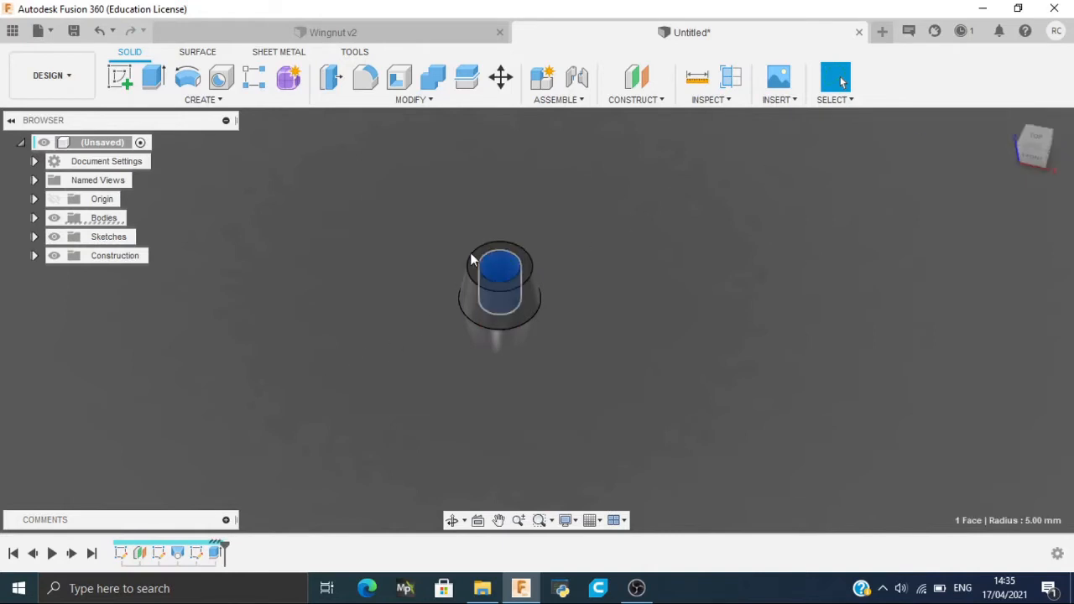
click(222, 101)
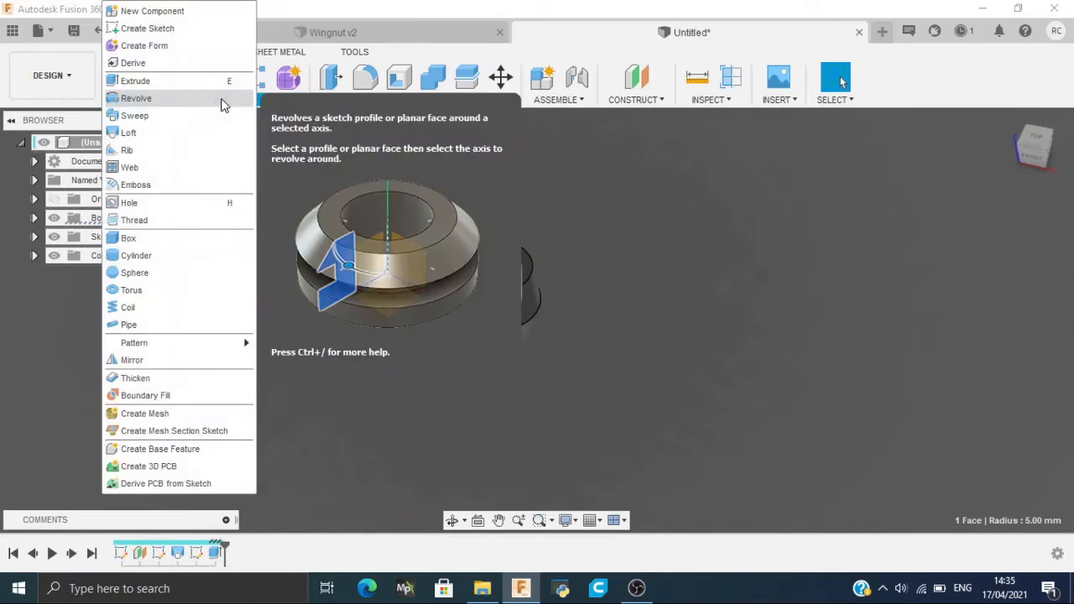
key(Escape)
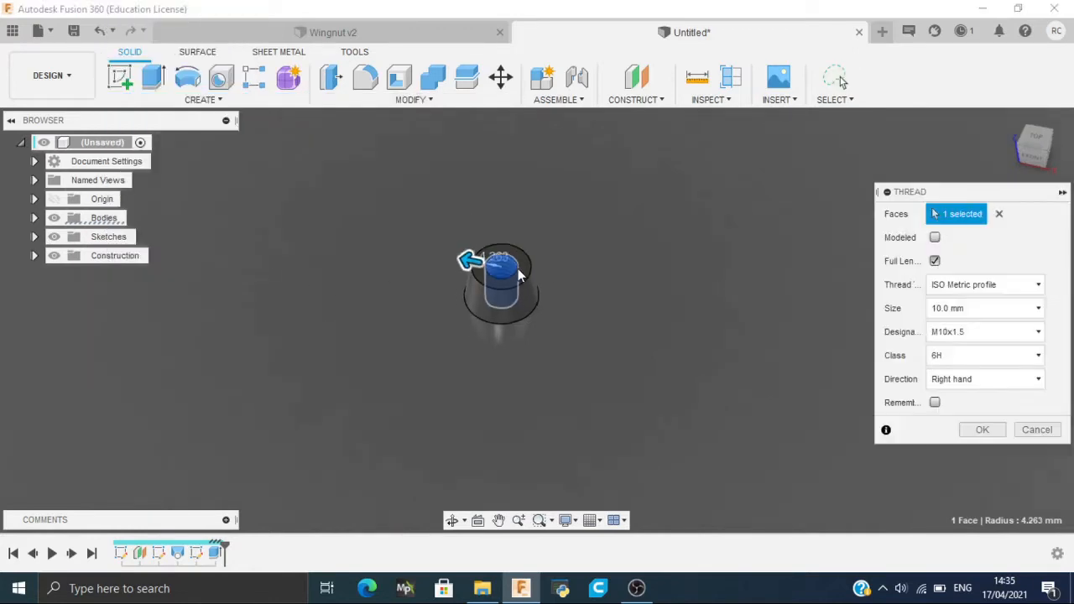
scroll(519, 272, up, 5)
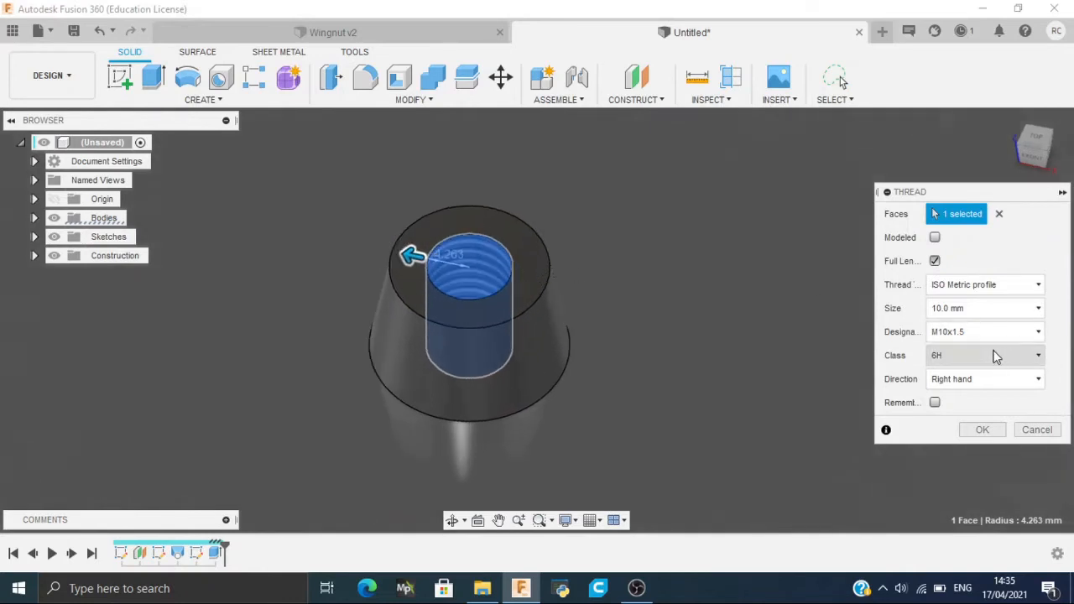
click(950, 334)
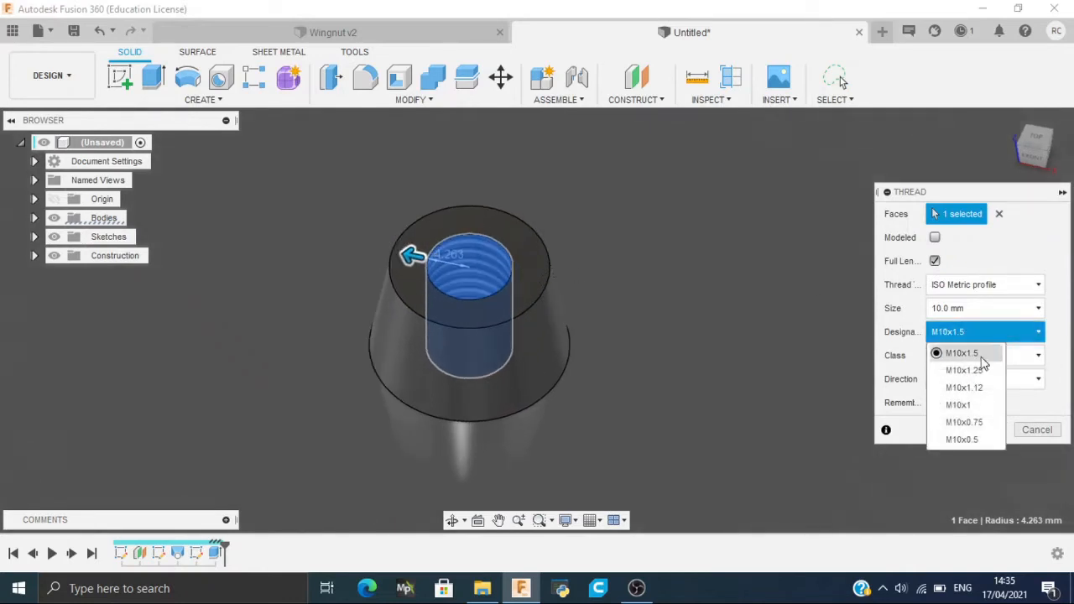
click(986, 351)
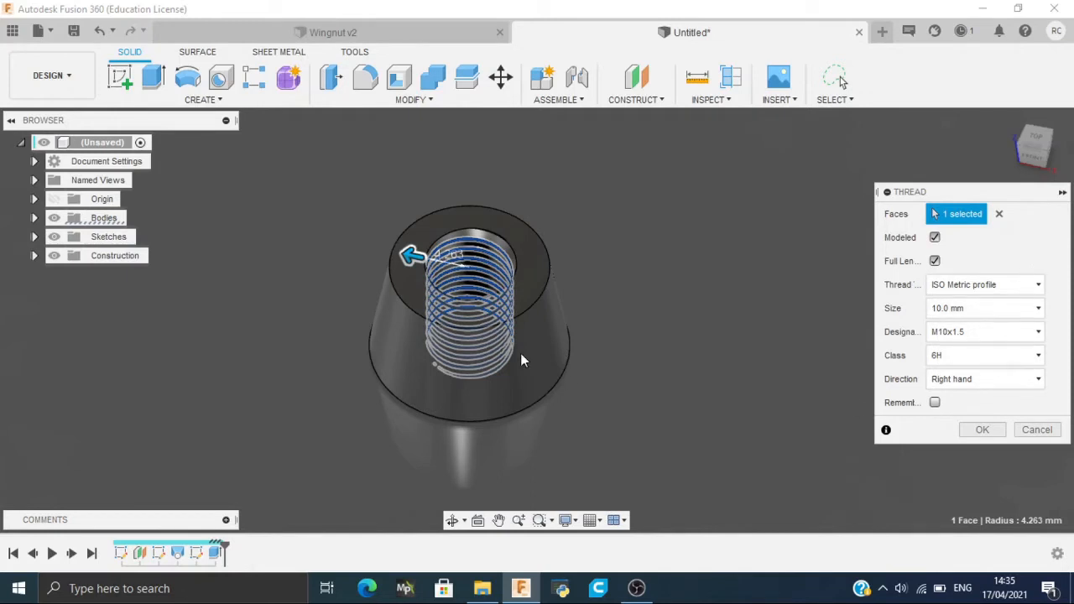
drag(401, 254, 402, 253)
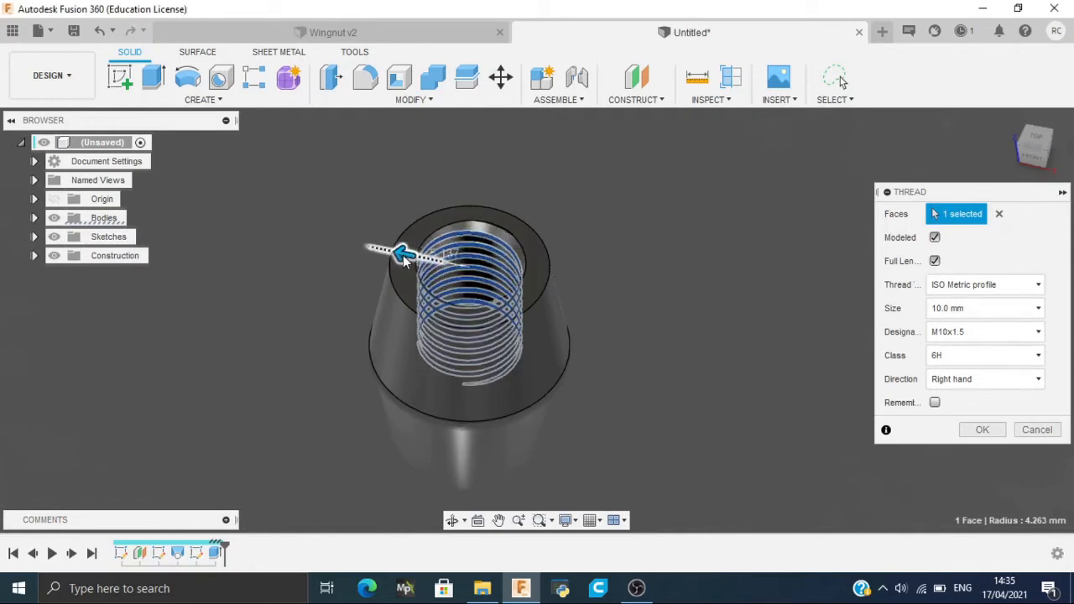
key(Escape)
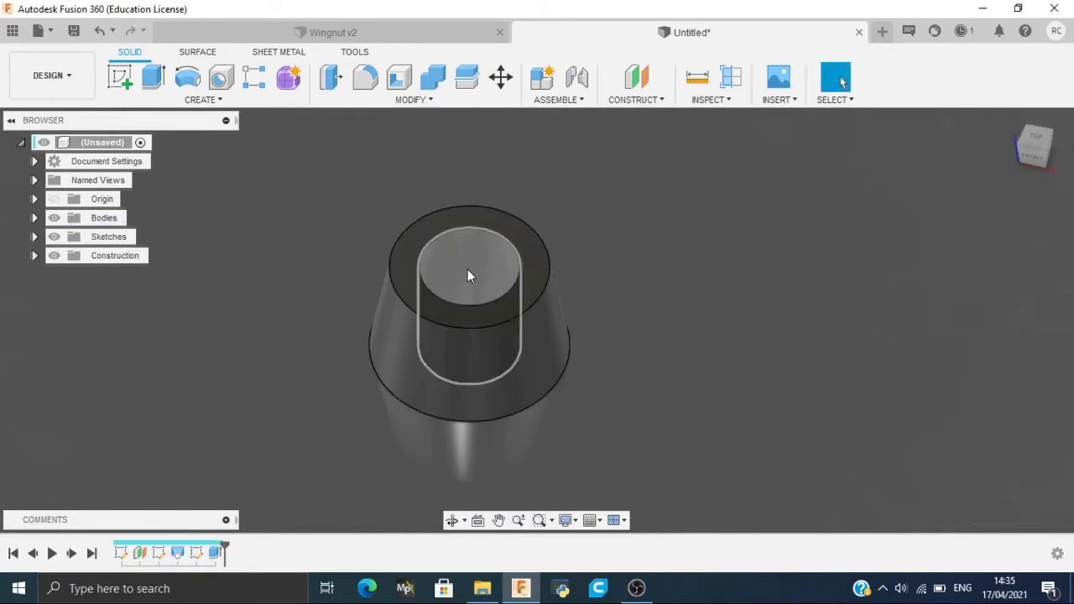
Step: Add a modeled full-length M10x1.5 ISO Metric thread to the inner face of the central hole
click(468, 269)
click(252, 102)
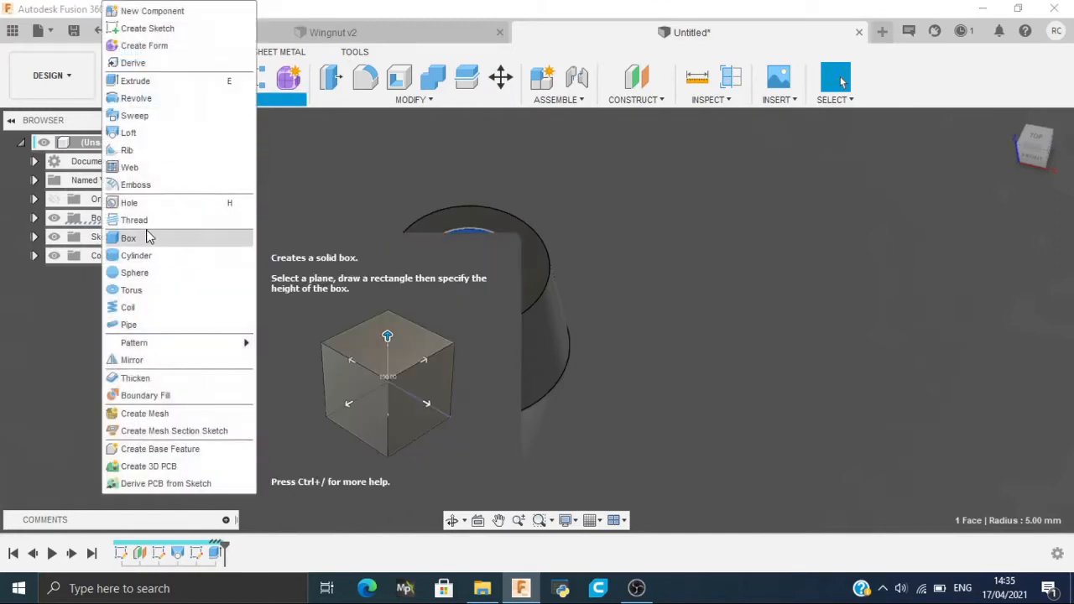
key(Escape)
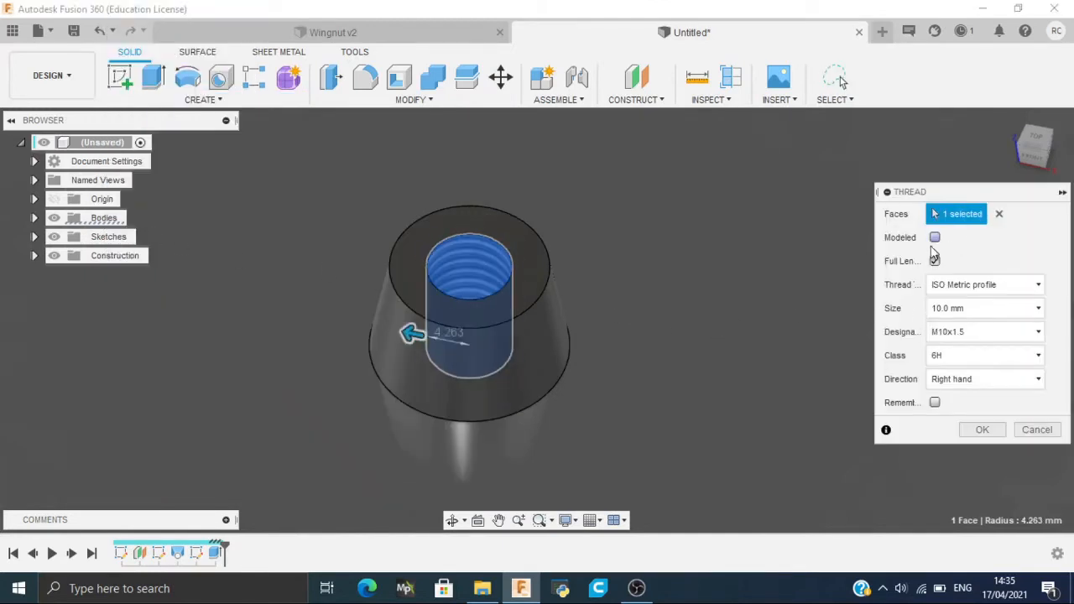
click(934, 239)
click(982, 430)
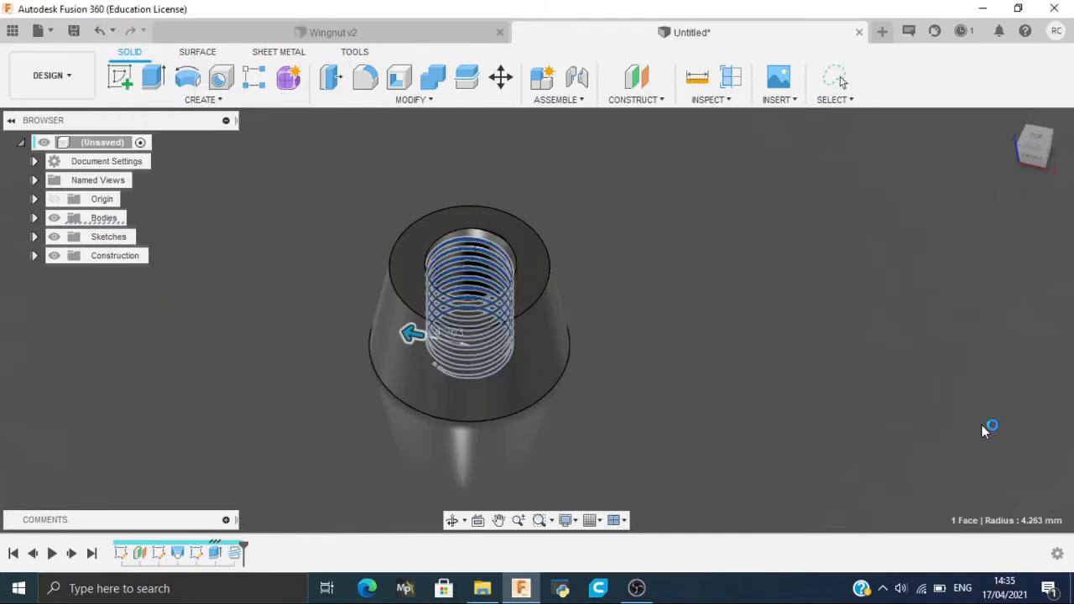
Step: Start a sketch on the front plane and draw a 16 mm diameter circle to the upper left of the tapered body
click(1032, 158)
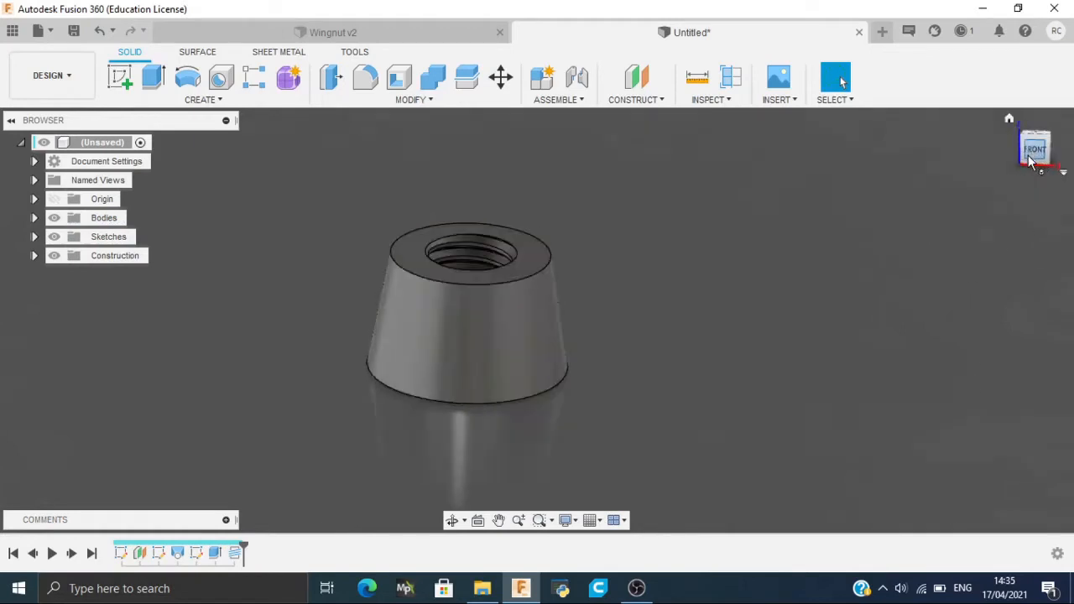
click(120, 77)
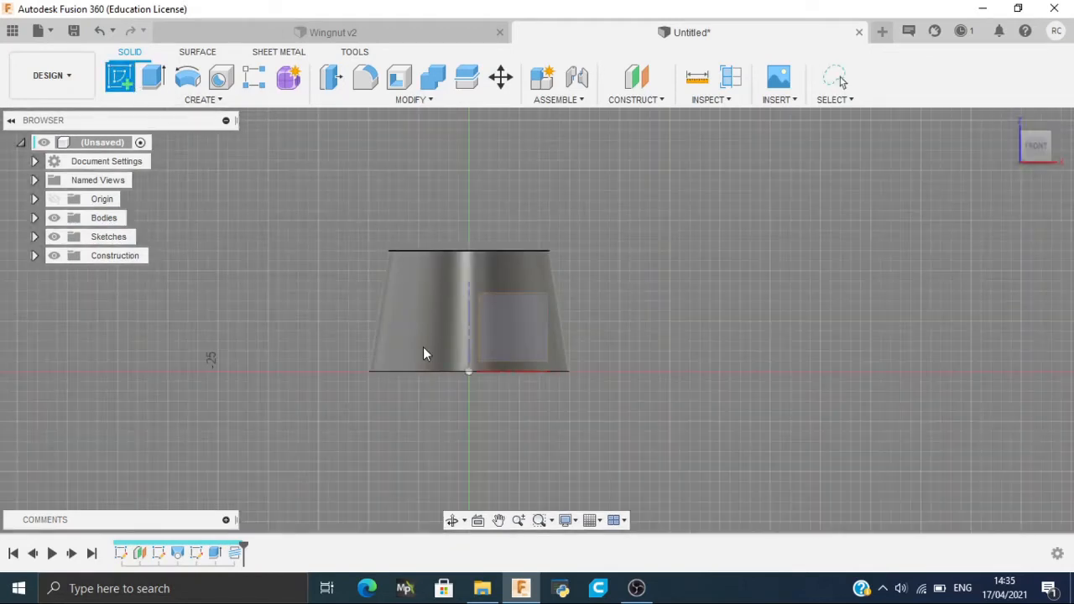
click(520, 329)
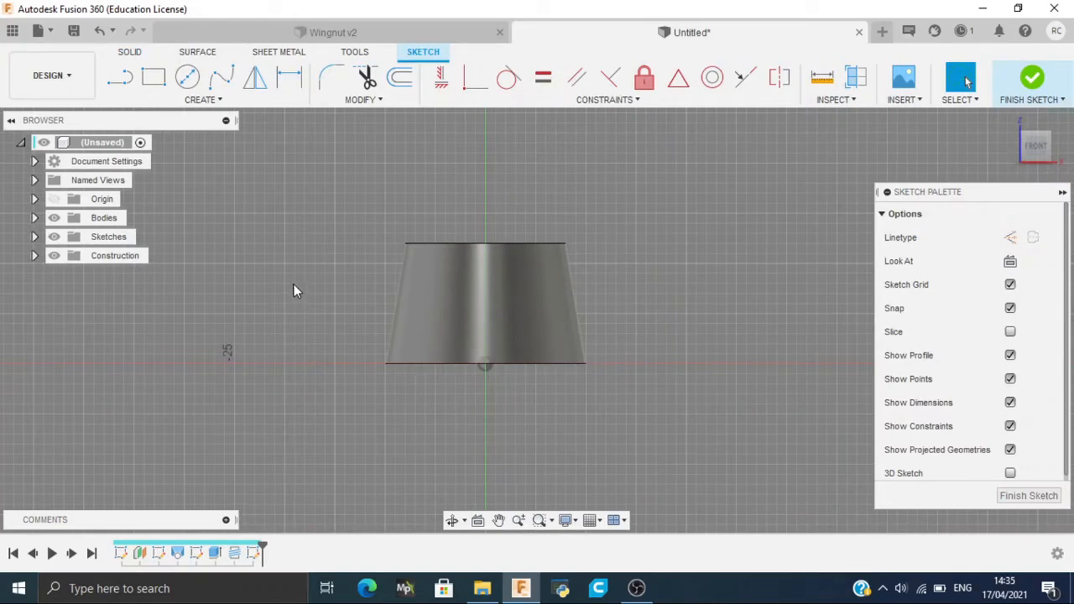
key(c)
click(263, 235)
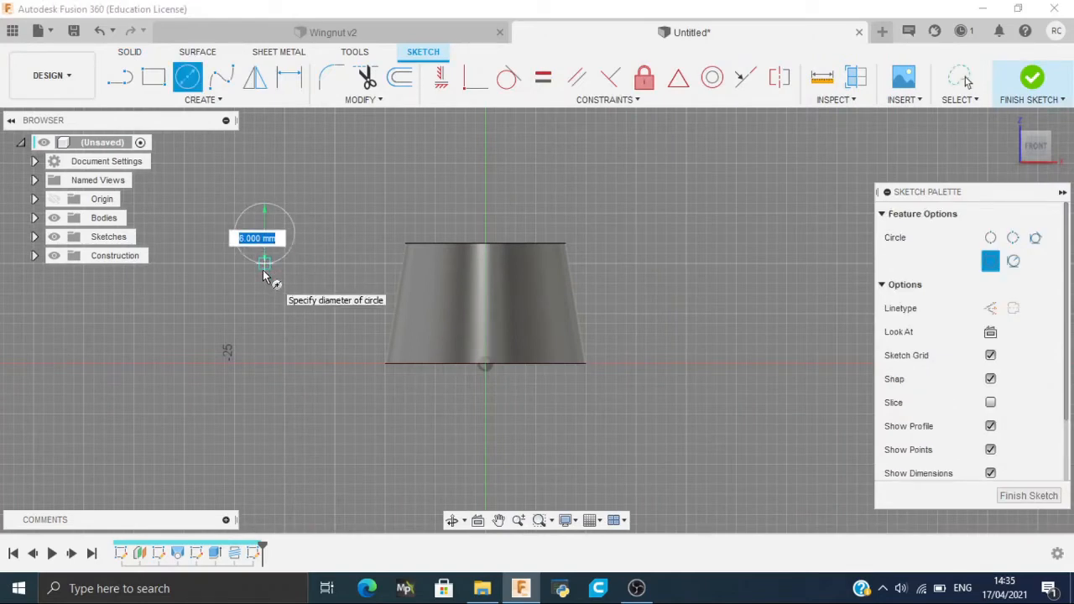
text(16)
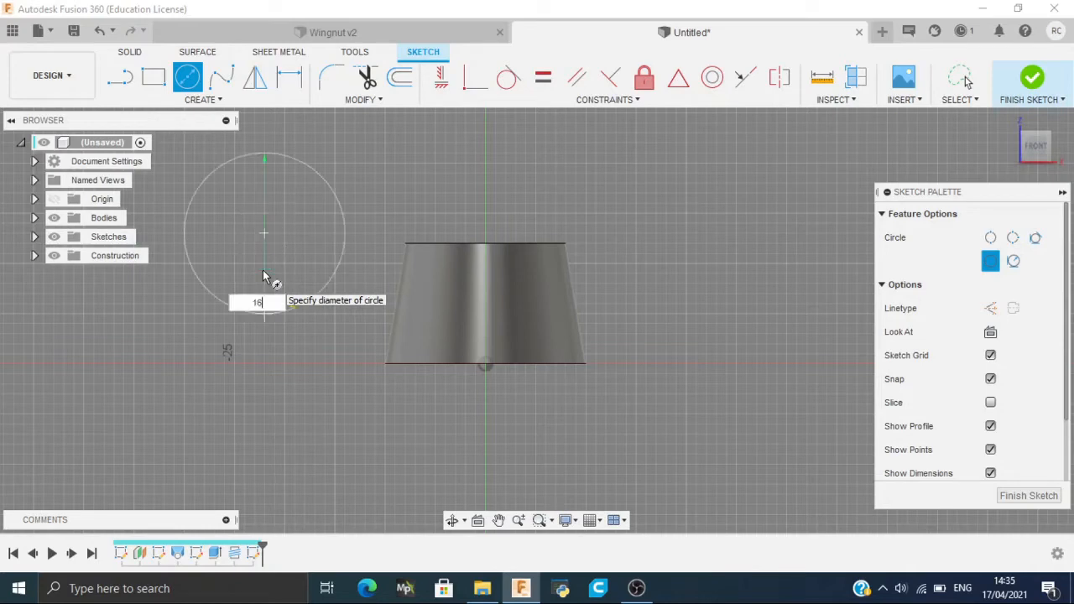
key(Return)
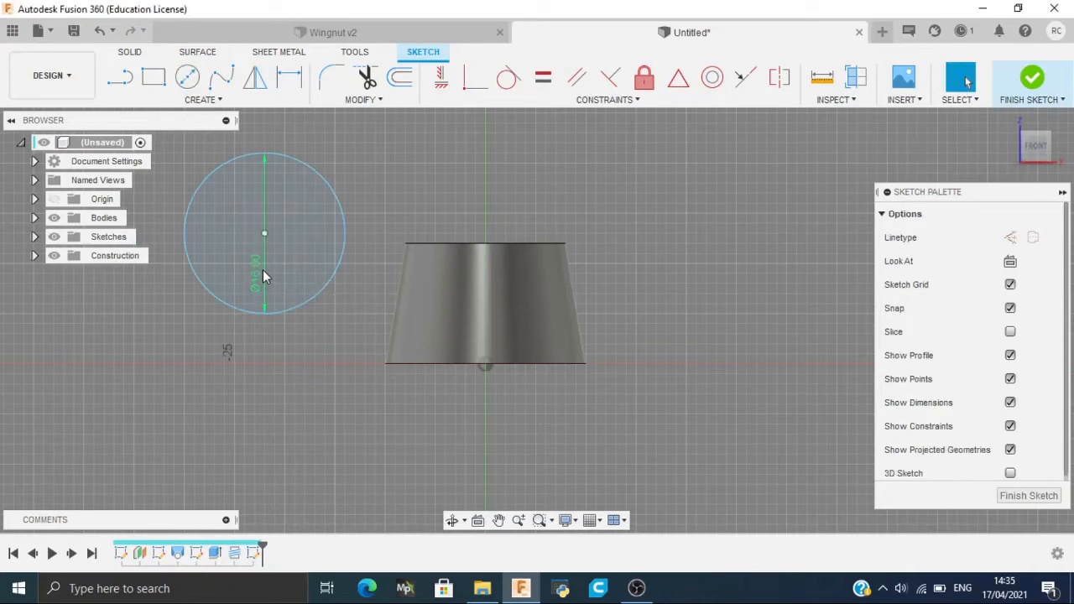
Step: Draw a vertical line from the origin up past the body's top face and convert it to construction geometry
key(l)
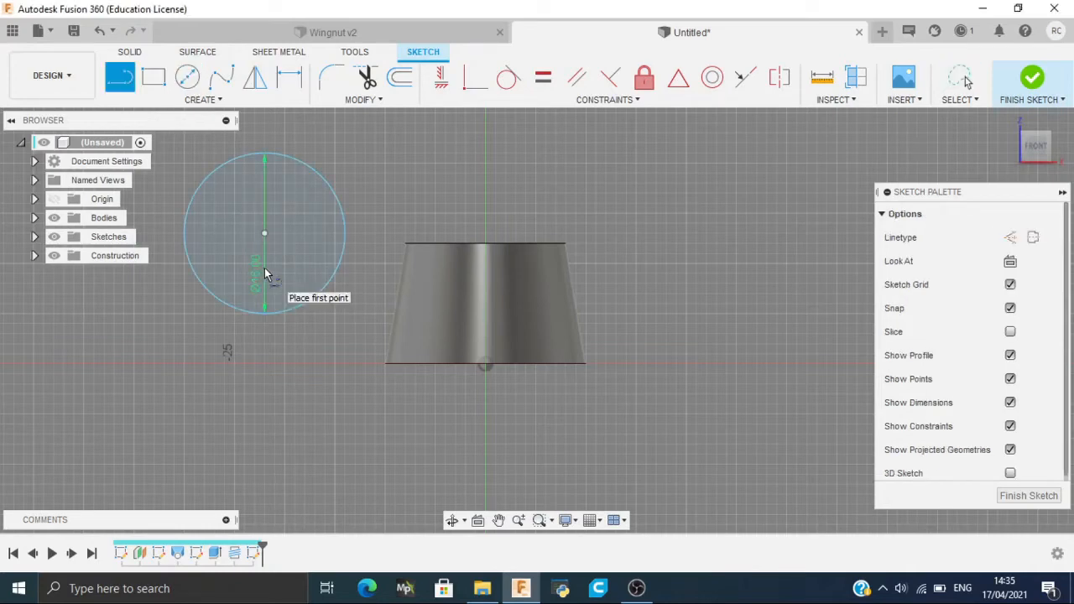
click(485, 365)
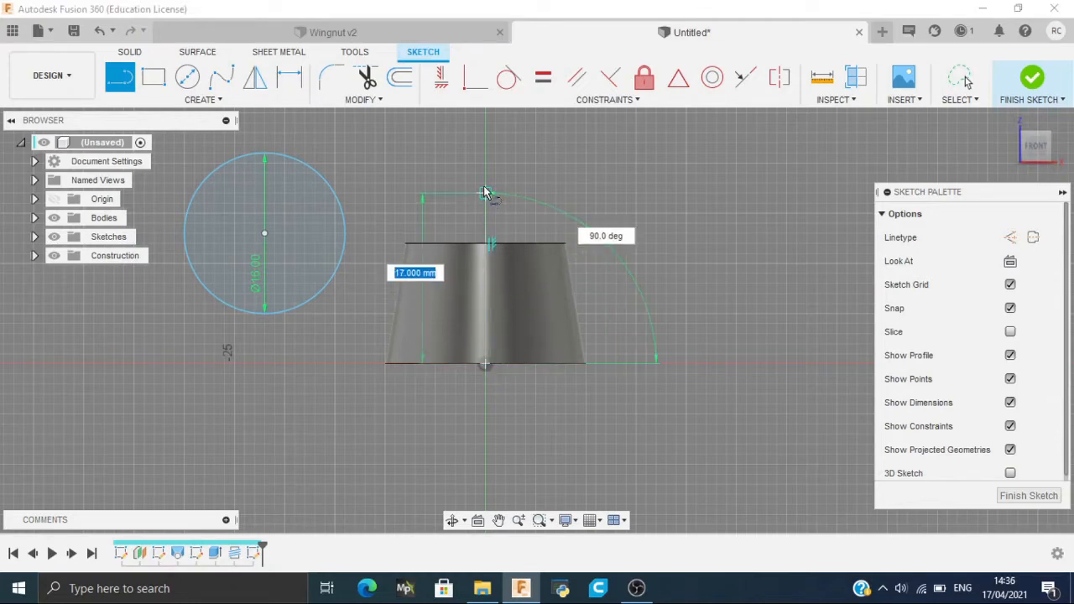
click(485, 184)
key(Escape)
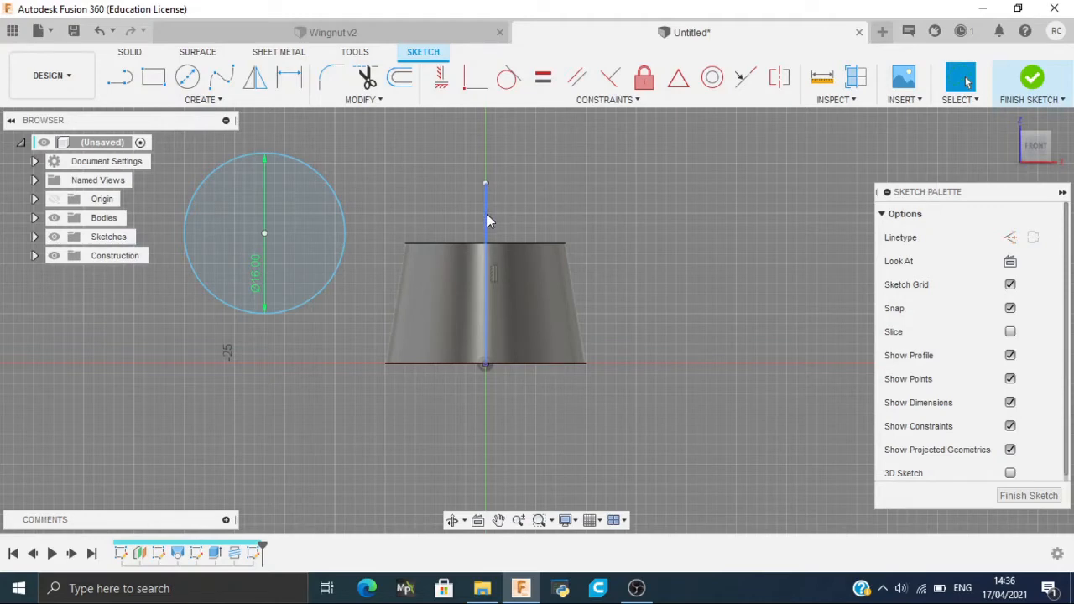
click(487, 214)
key(x)
key(Escape)
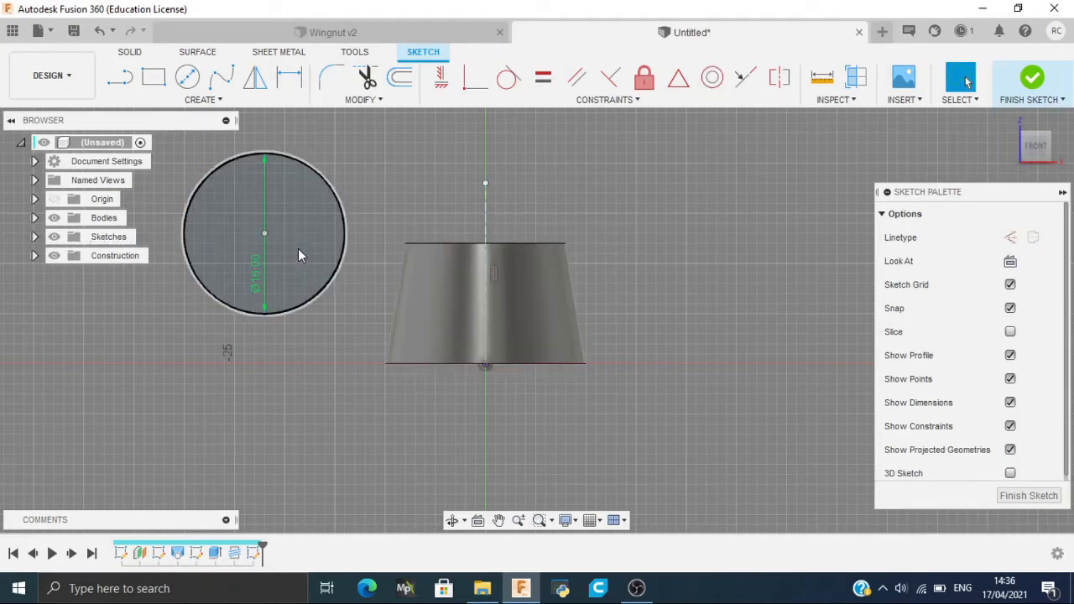
Step: Dimension the horizontal distance between the circle's centre and the vertical construction line as 18 mm
key(d)
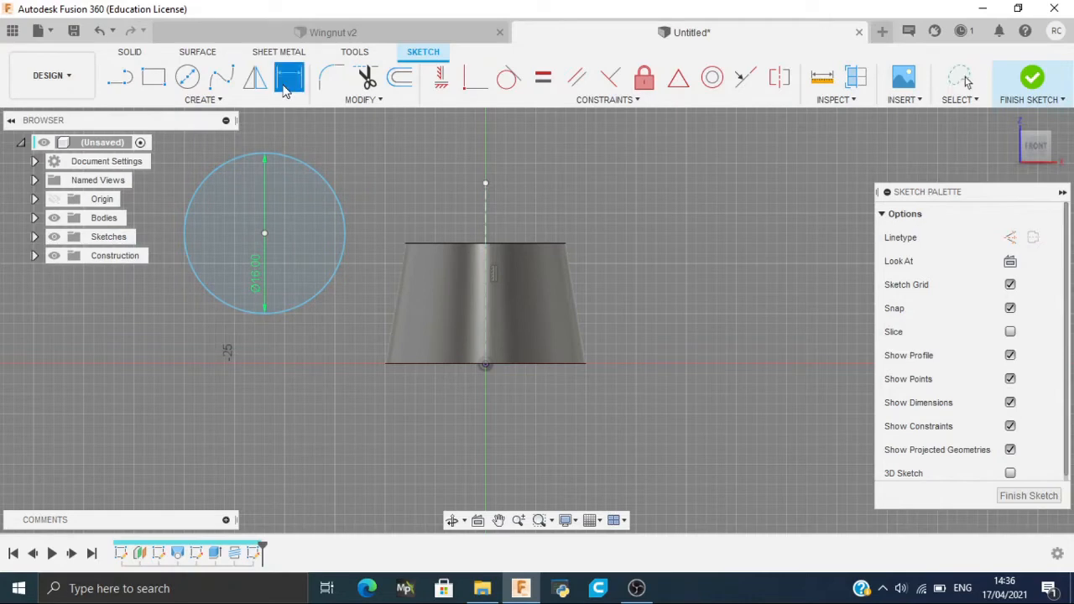
click(264, 234)
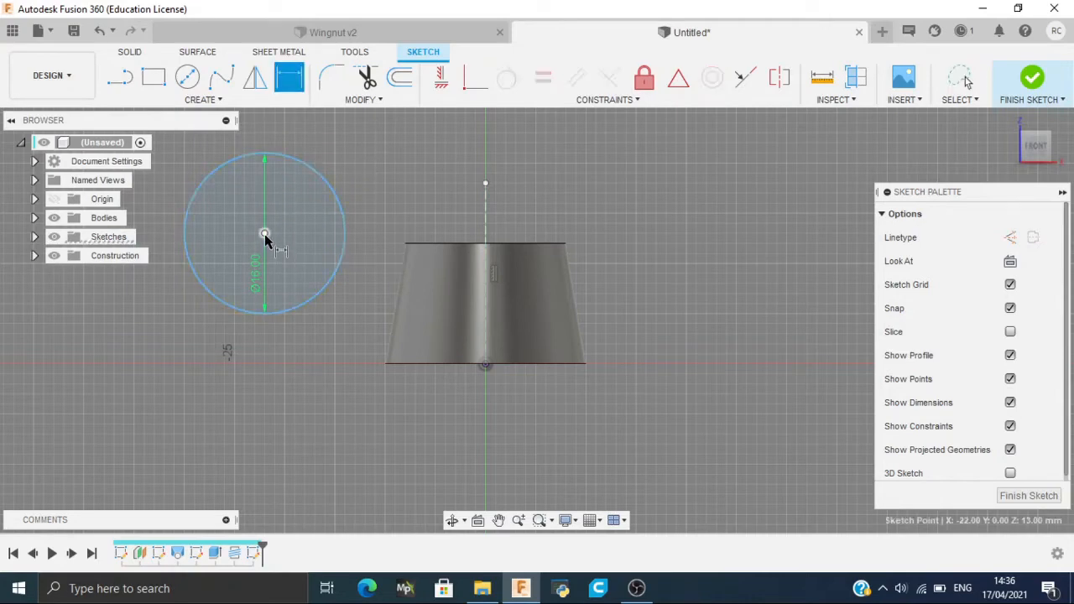
click(488, 216)
click(402, 156)
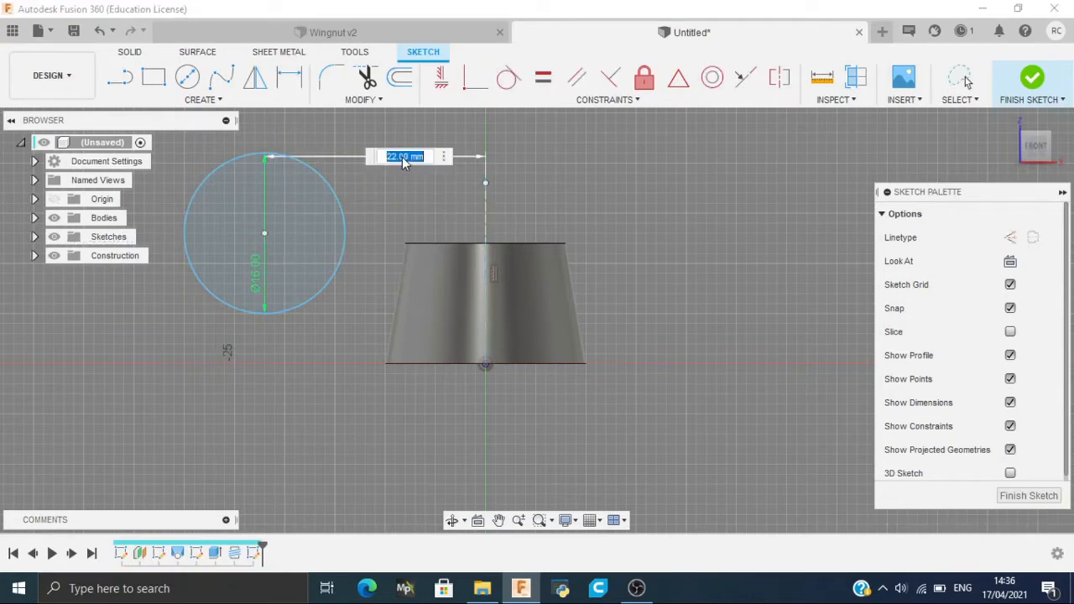
text(18)
key(Return)
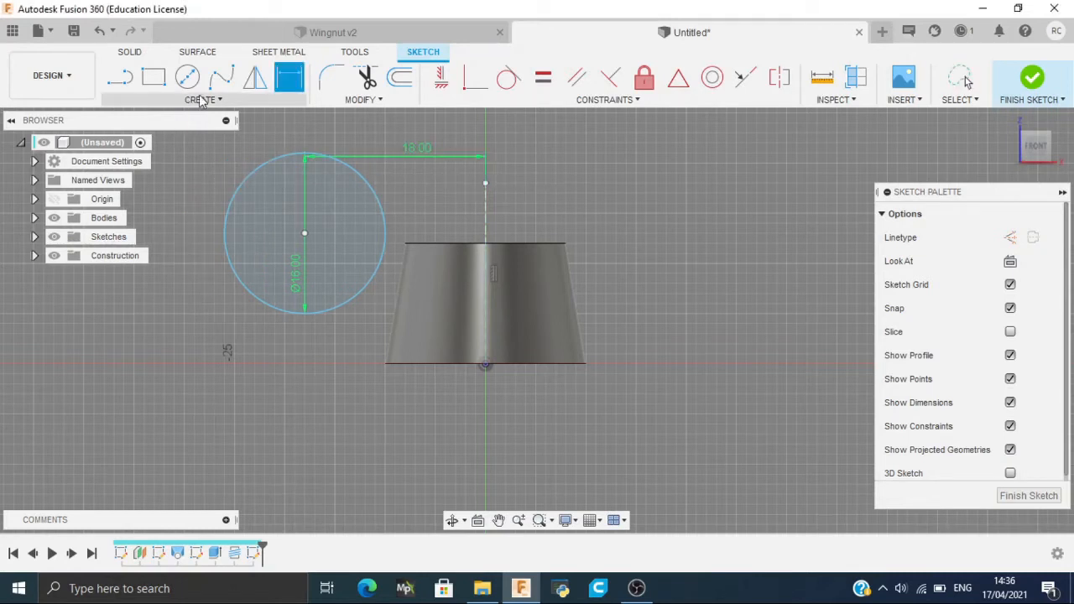
Step: Dimension the vertical distance between the origin and the circle's centre as 17 mm
click(486, 366)
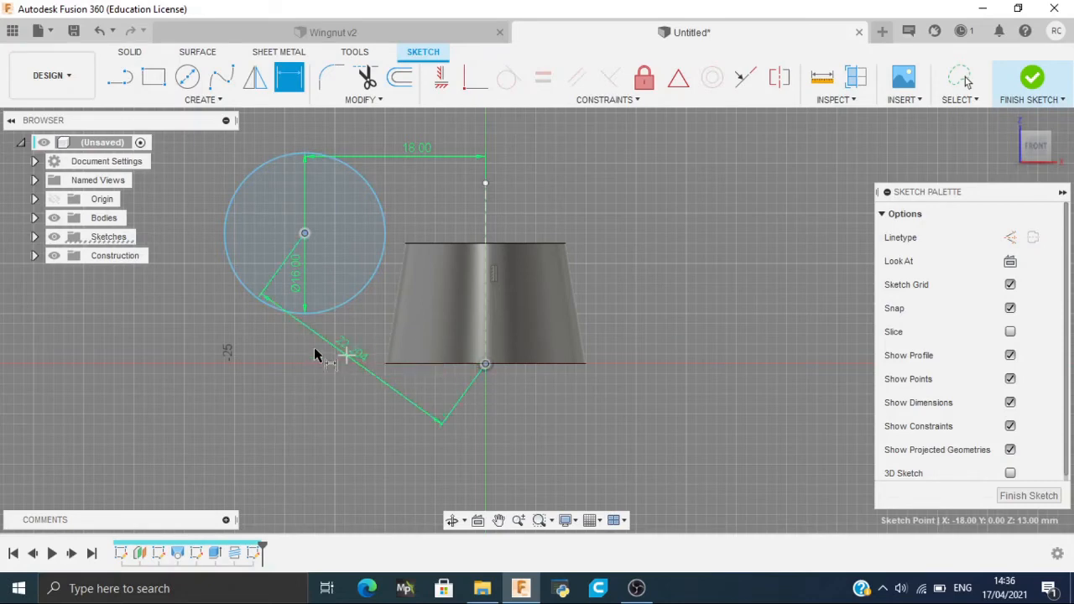
click(179, 334)
text(17)
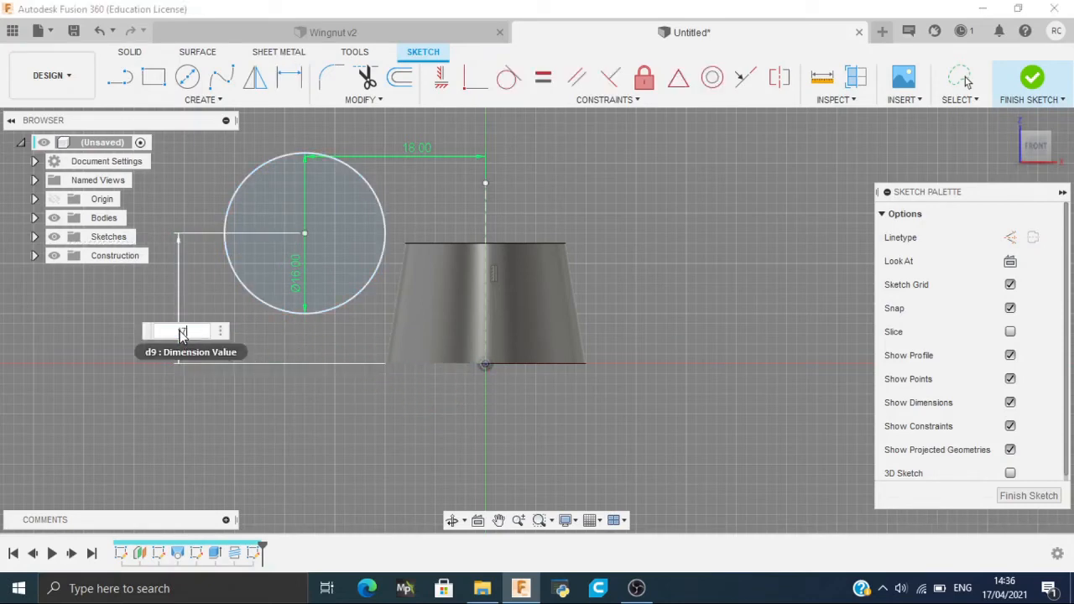
key(Return)
Step: Try 16 mm for the distance between the circle's centre and the construction line, and return it to 18 mm
scroll(435, 184, down, 1)
middle_drag(435, 184, 431, 283)
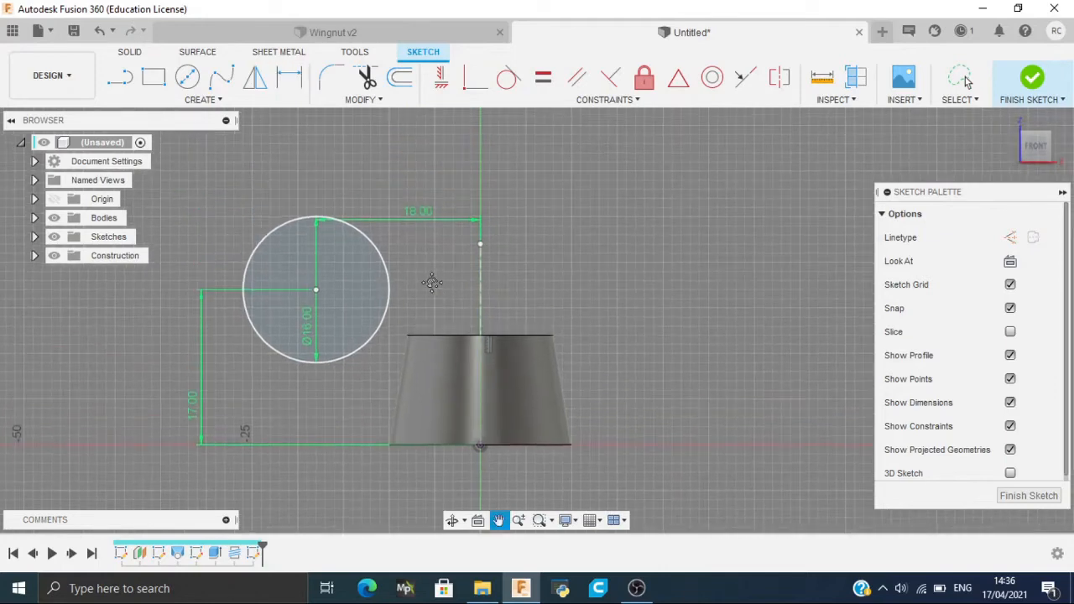
double_click(427, 220)
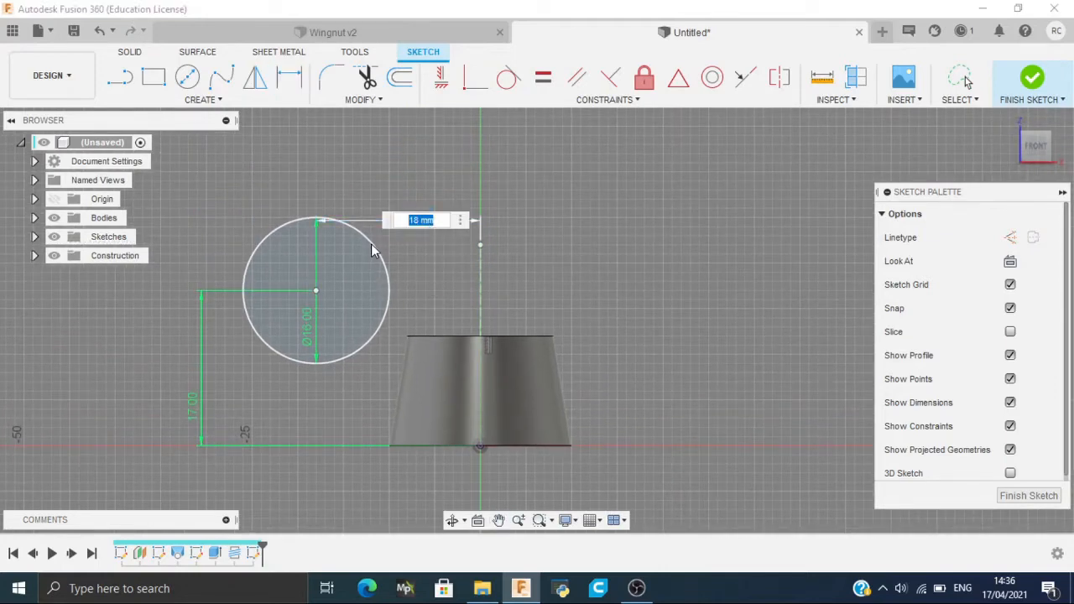
text(18)
key(Return)
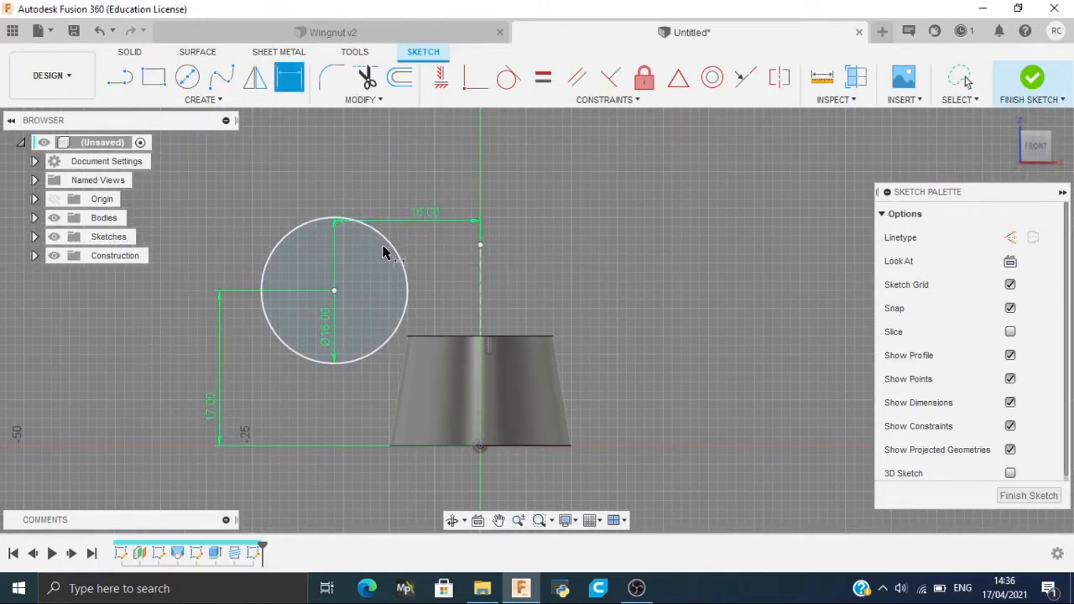
double_click(403, 225)
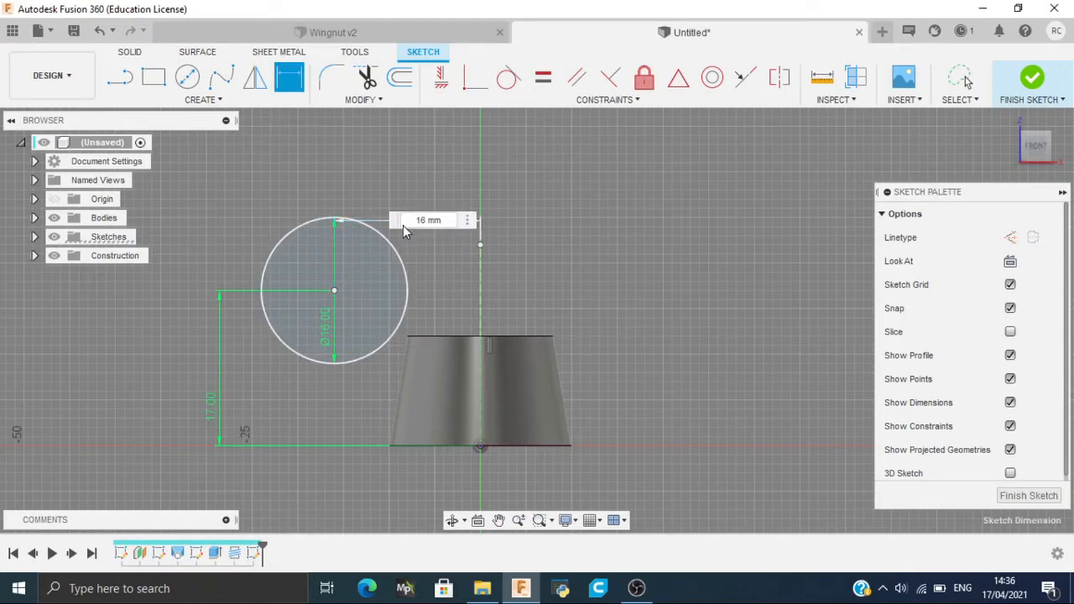
text(18)
key(Return)
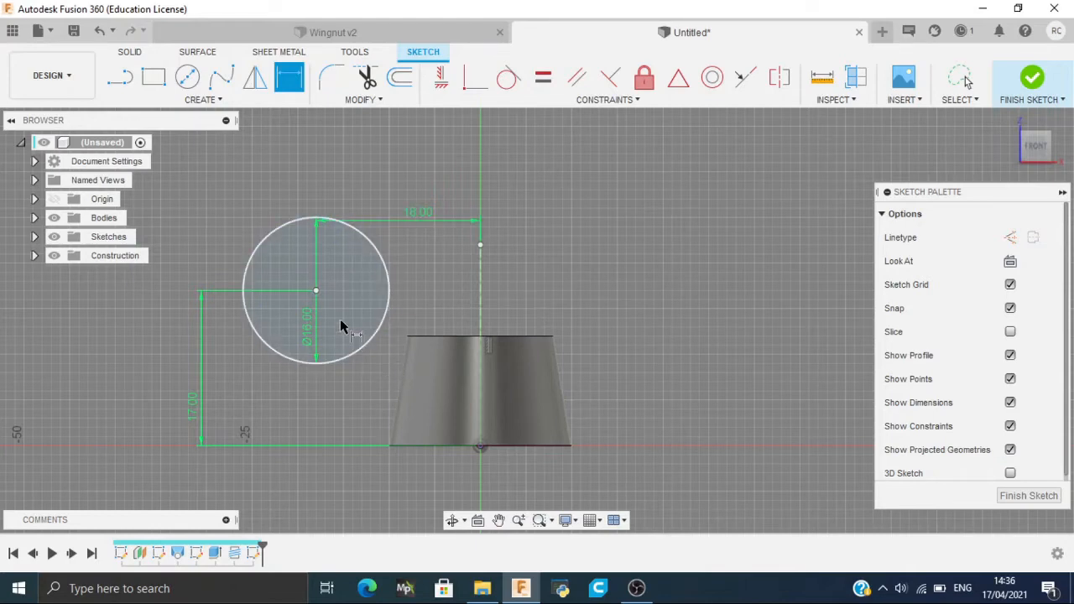
Step: Draw a line from the body's upper-left corner tangent to the right side of the circle
click(130, 77)
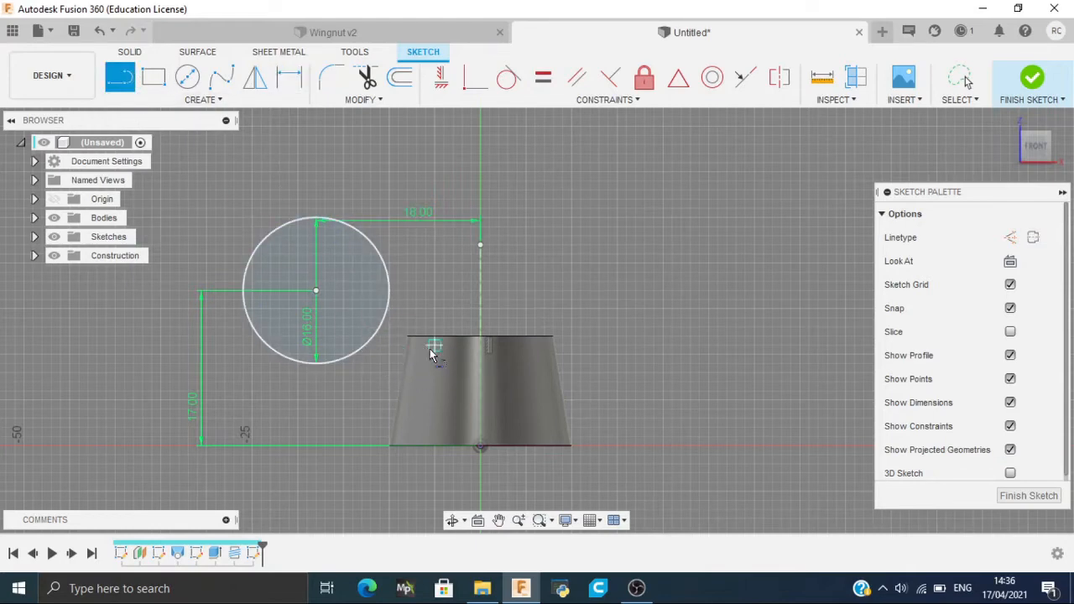
click(408, 337)
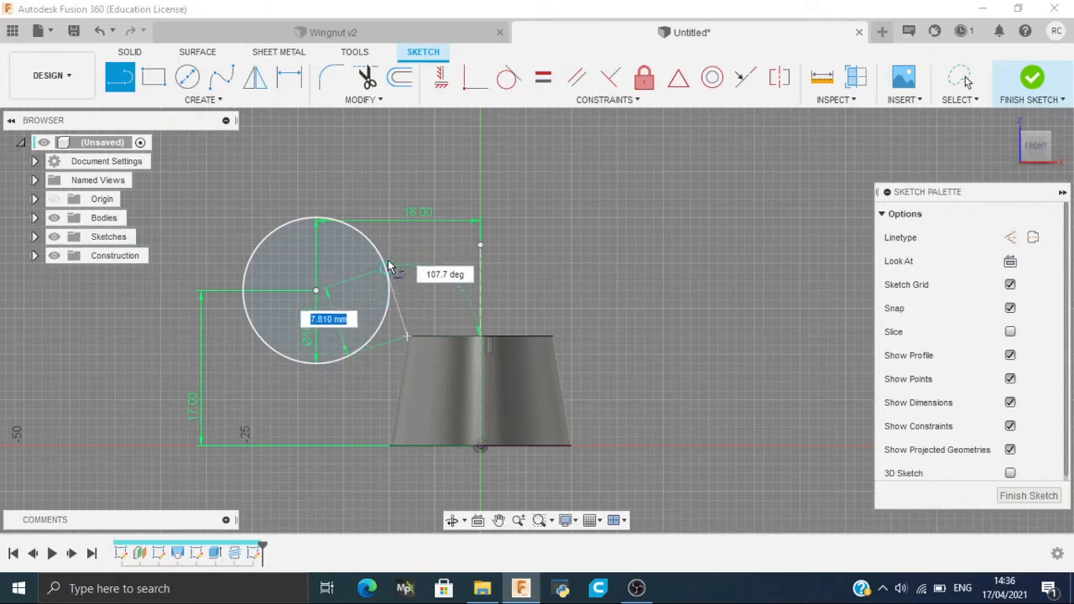
click(394, 270)
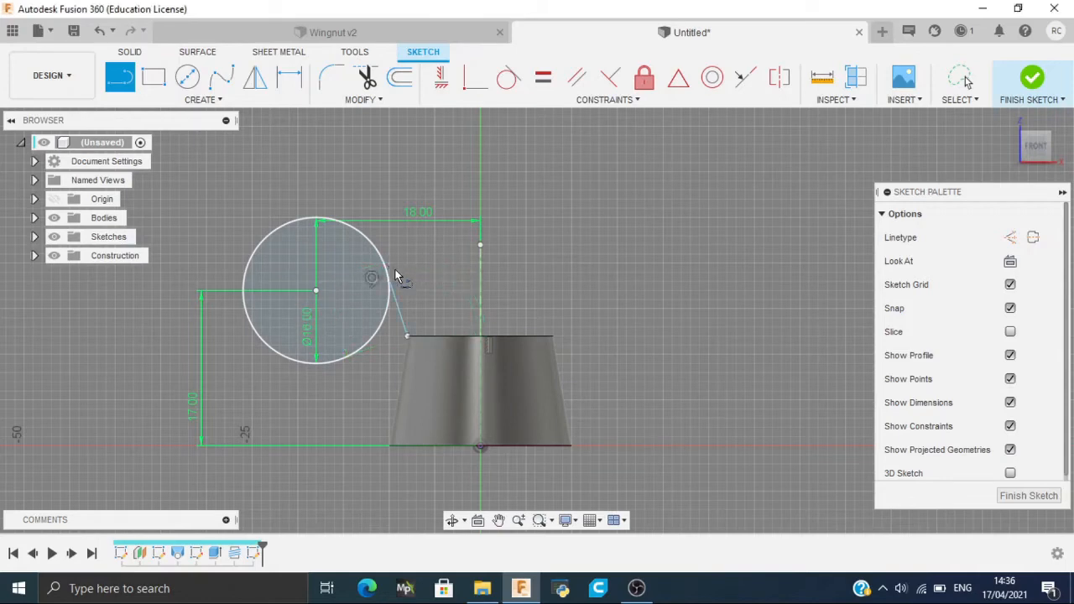
Step: Try to outline the wing with a lower tangent line and connecting lines inside the body, and undo these lines
click(386, 446)
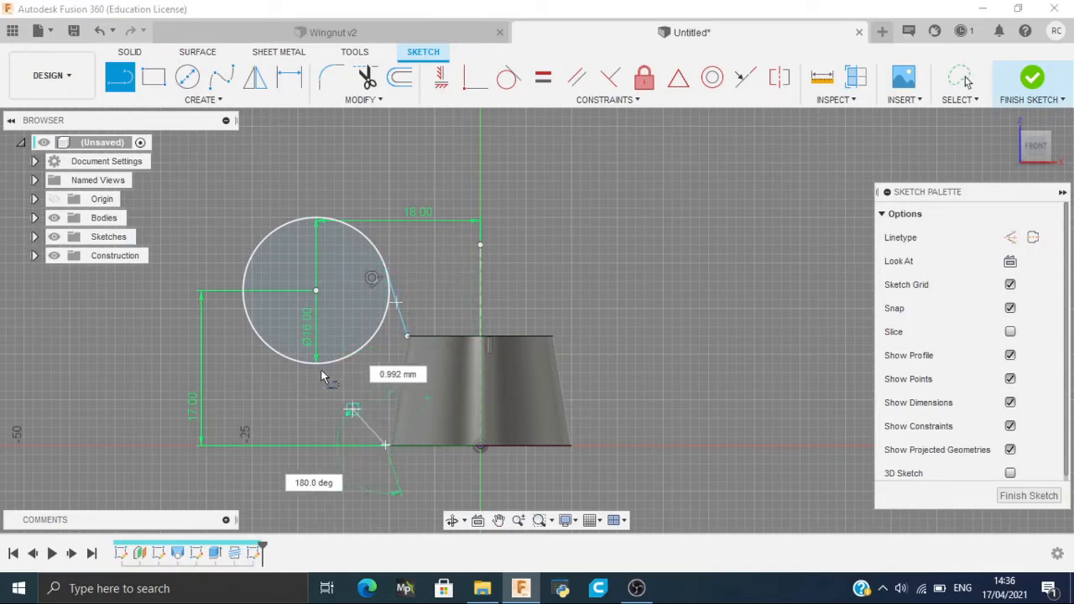
click(267, 344)
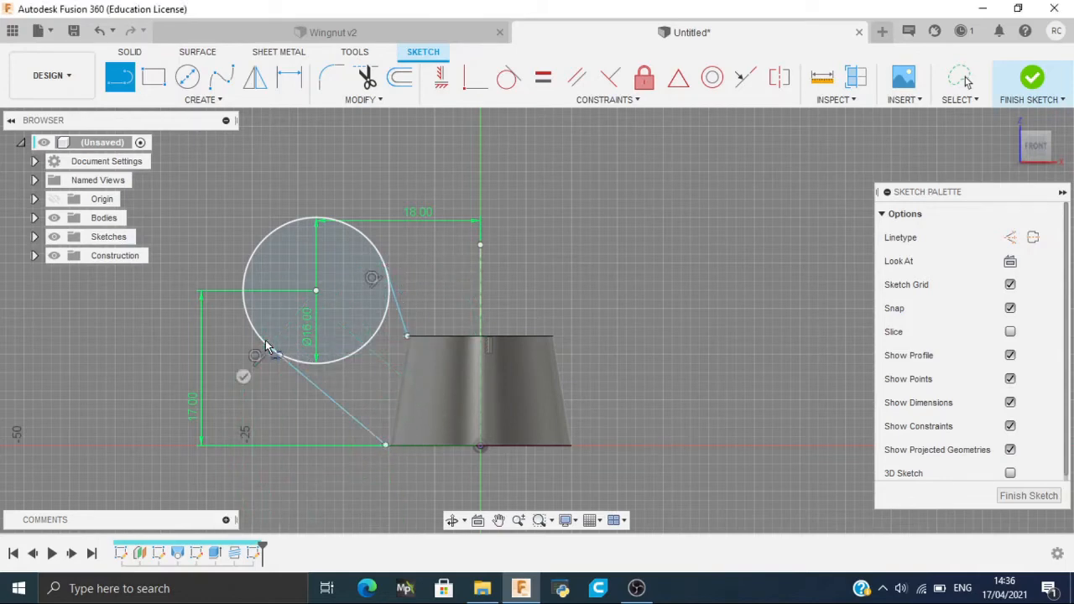
click(408, 339)
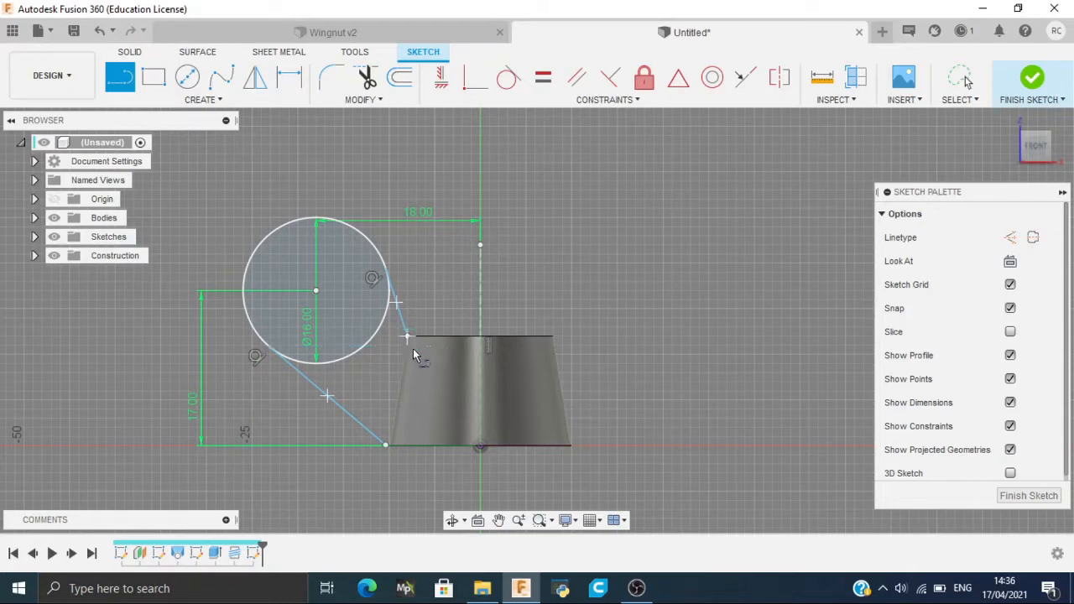
click(385, 446)
scroll(336, 463, up, 5)
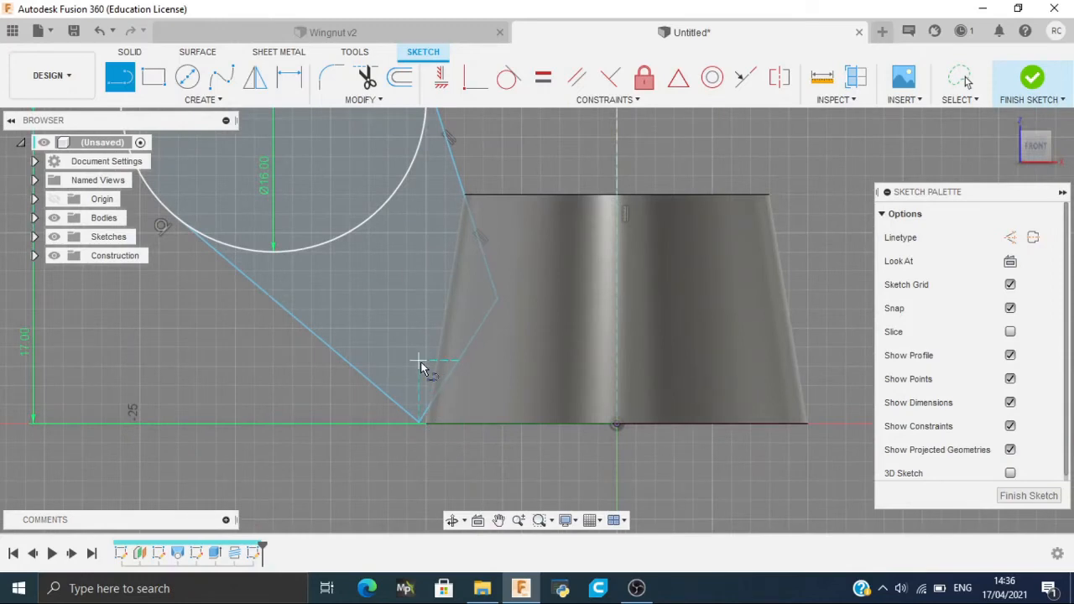
key(Escape)
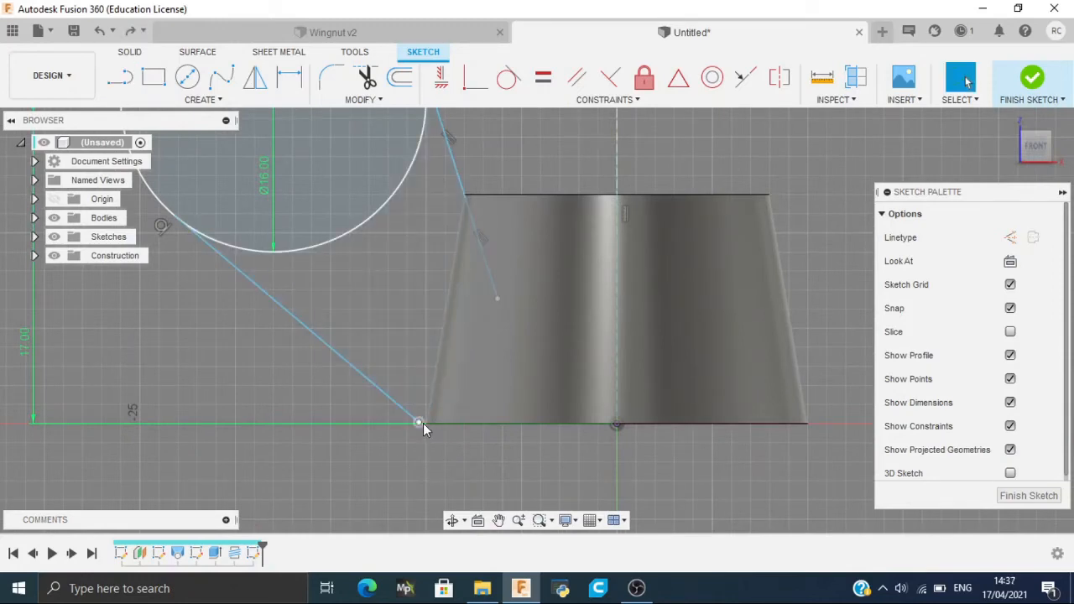
key(ctrl+z)
Step: Outline the wing with a line from the body's lower-left corner tangent to the circle and two closing lines inside the body
key(l)
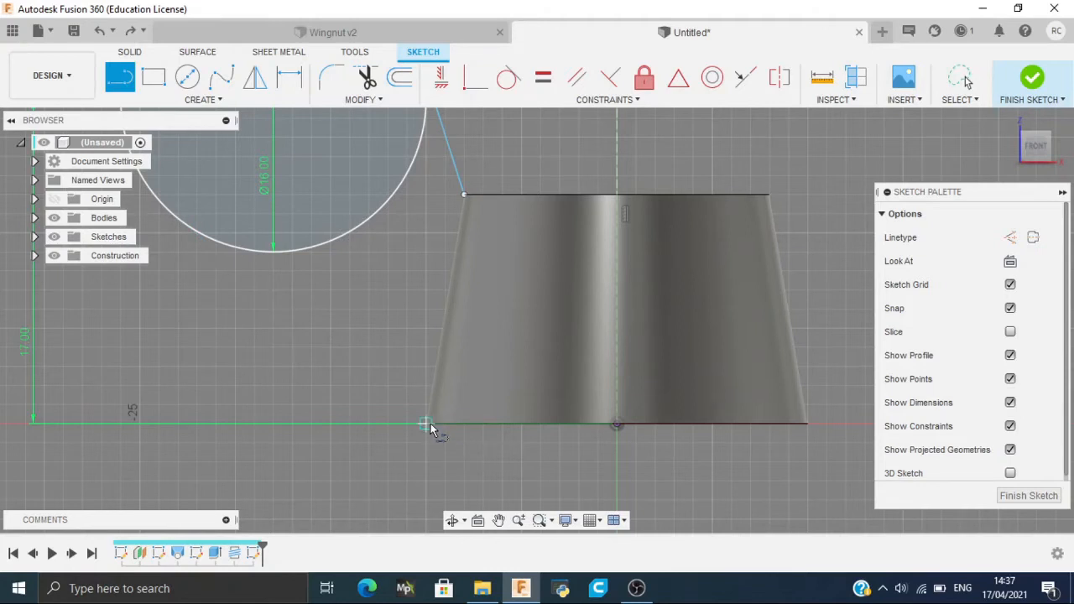
click(426, 423)
click(179, 224)
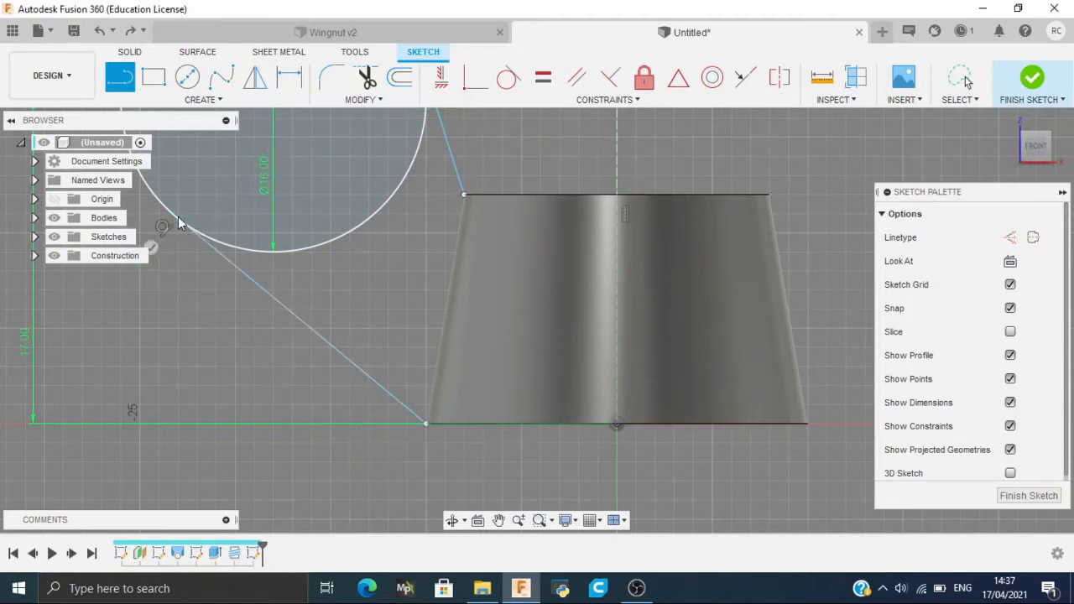
click(464, 195)
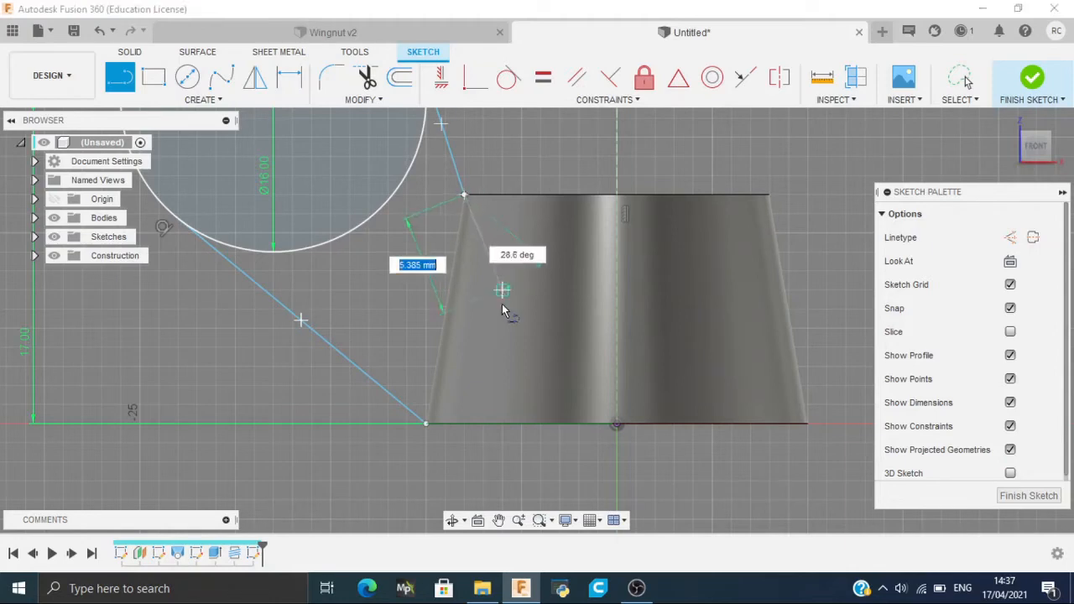
click(503, 320)
click(427, 423)
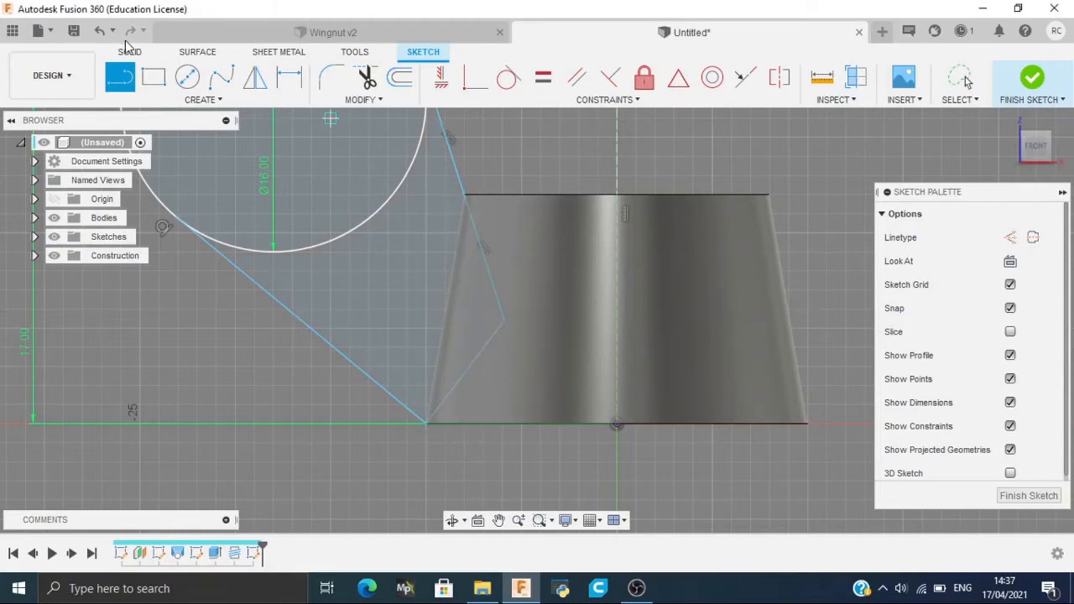
Step: Mirror the whole wing profile about the vertical construction line and finish the sketch
click(255, 76)
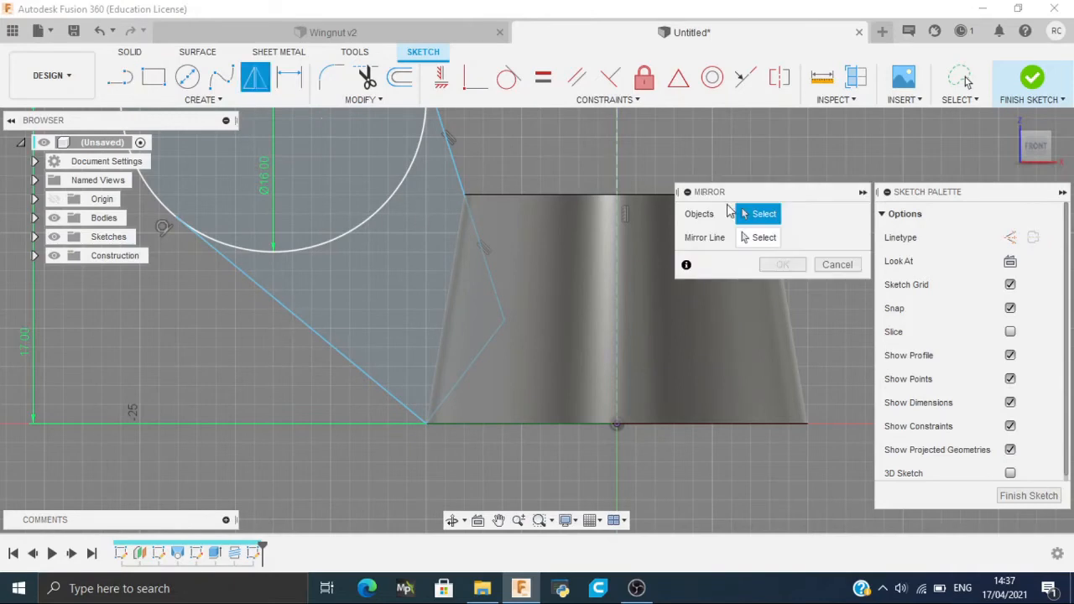
scroll(533, 163, down, 5)
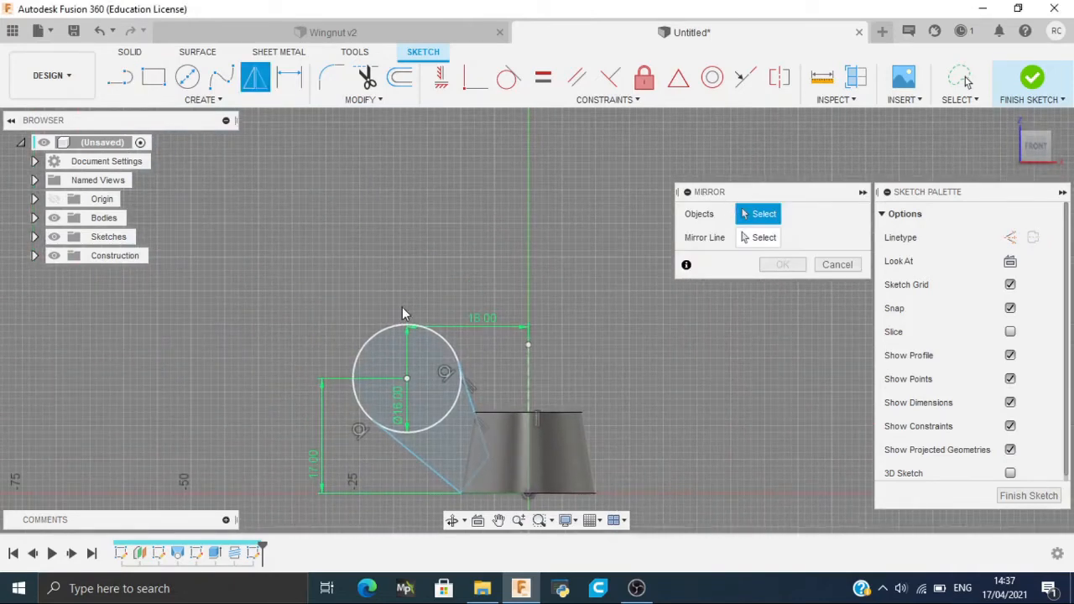
mouse_move(402, 312)
mouse_down()
mouse_move(579, 549)
mouse_move(394, 487)
mouse_up()
scroll(529, 310, up, 2)
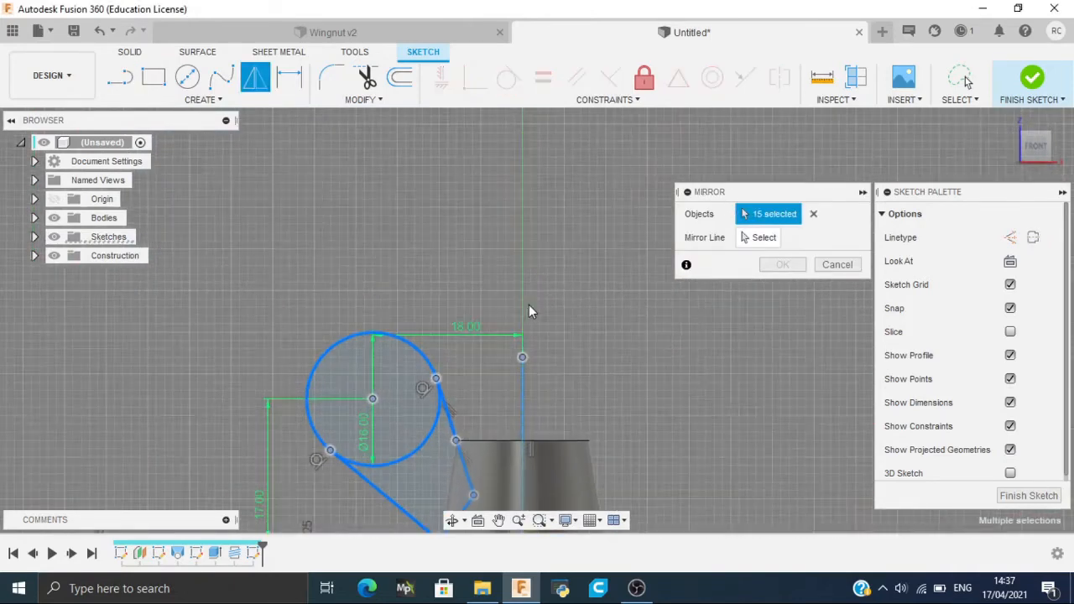
middle_drag(527, 417, 515, 298)
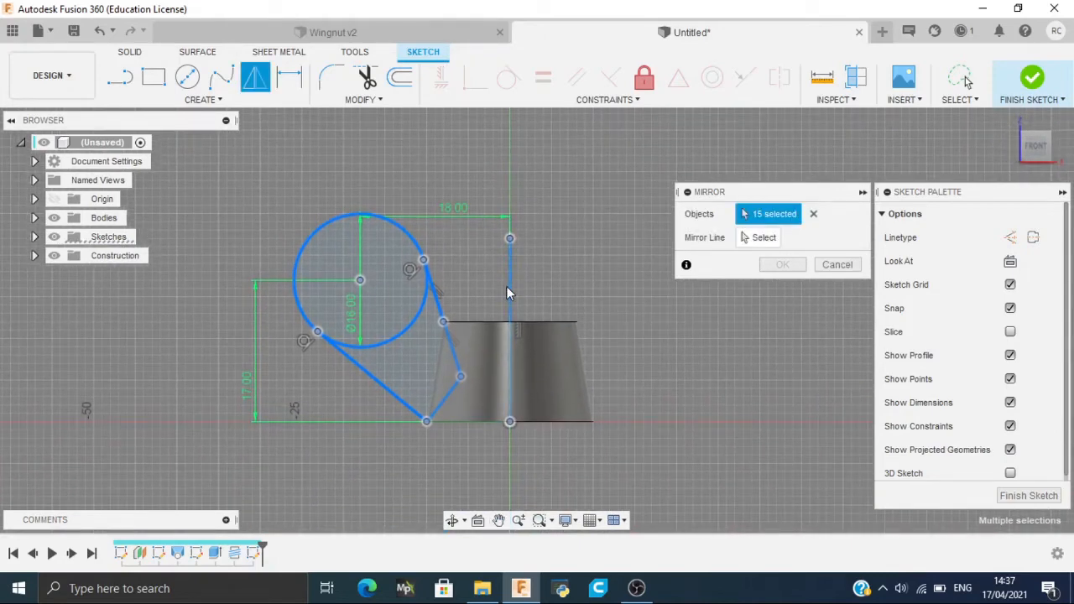
click(746, 242)
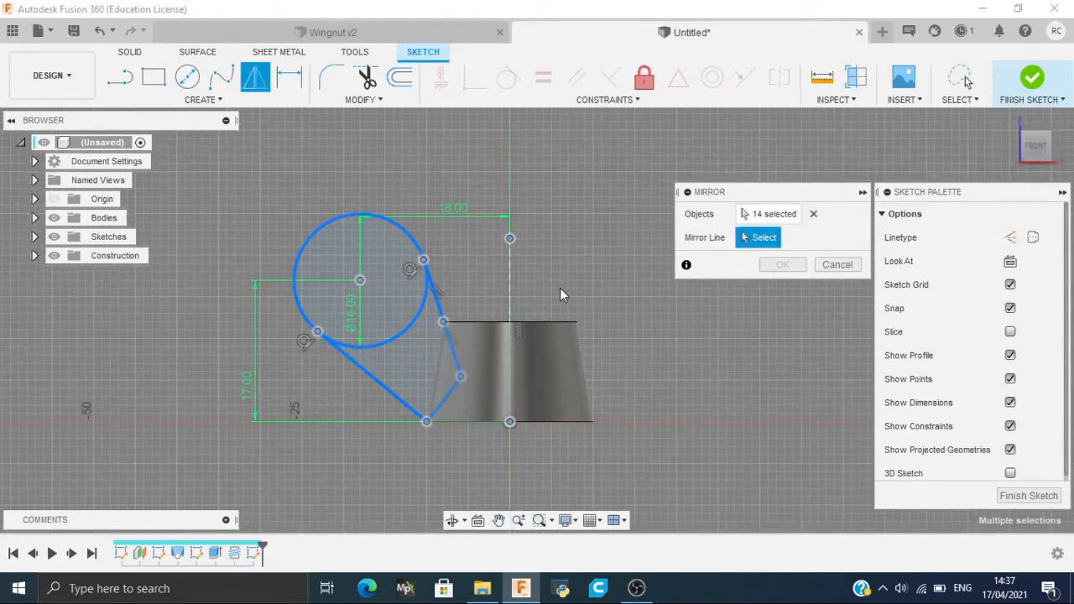
click(511, 294)
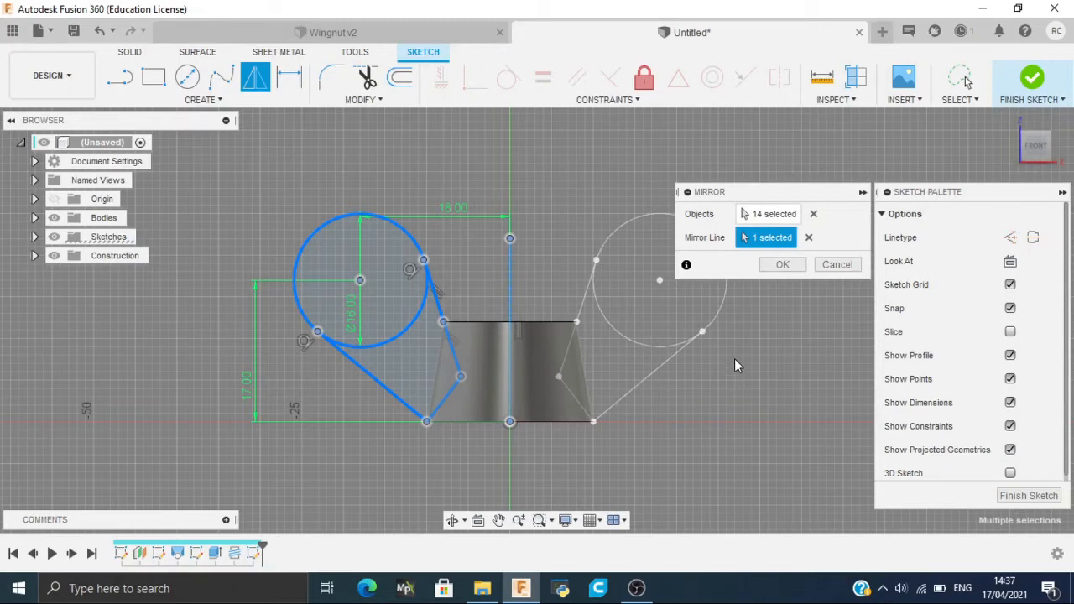
click(783, 265)
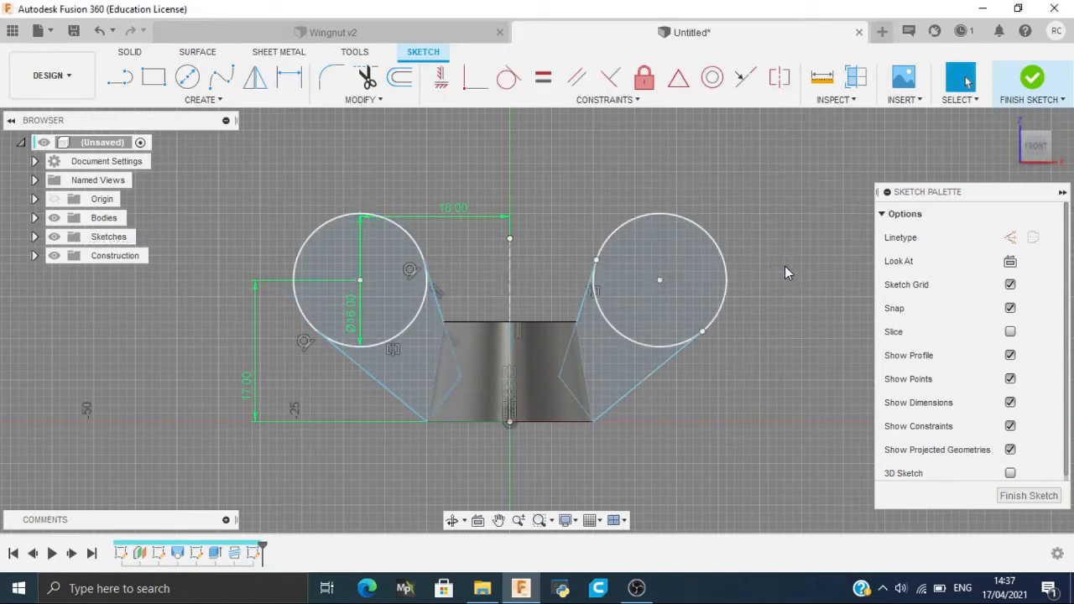
click(1034, 71)
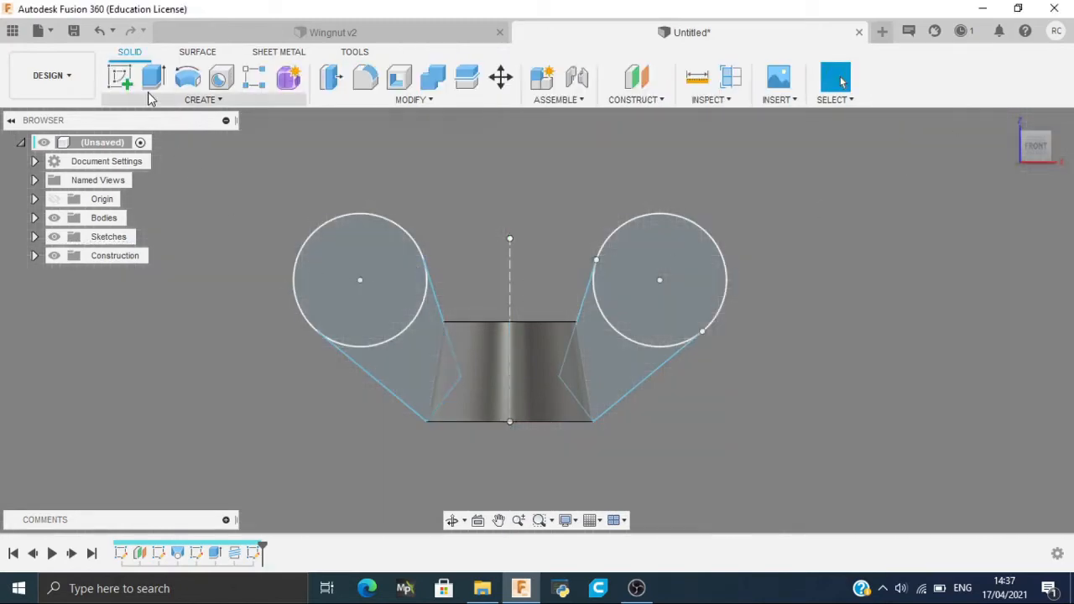
Step: Extrude all four wing profiles symmetrically to a whole length of 4 mm, joined to the body
click(155, 84)
click(372, 340)
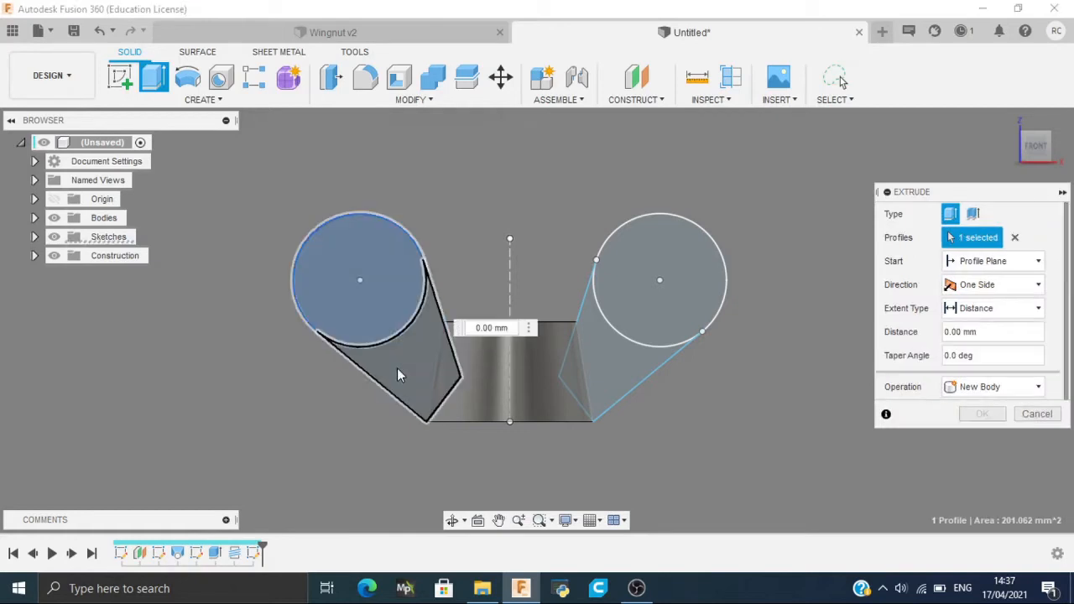
click(398, 369)
click(595, 352)
click(630, 317)
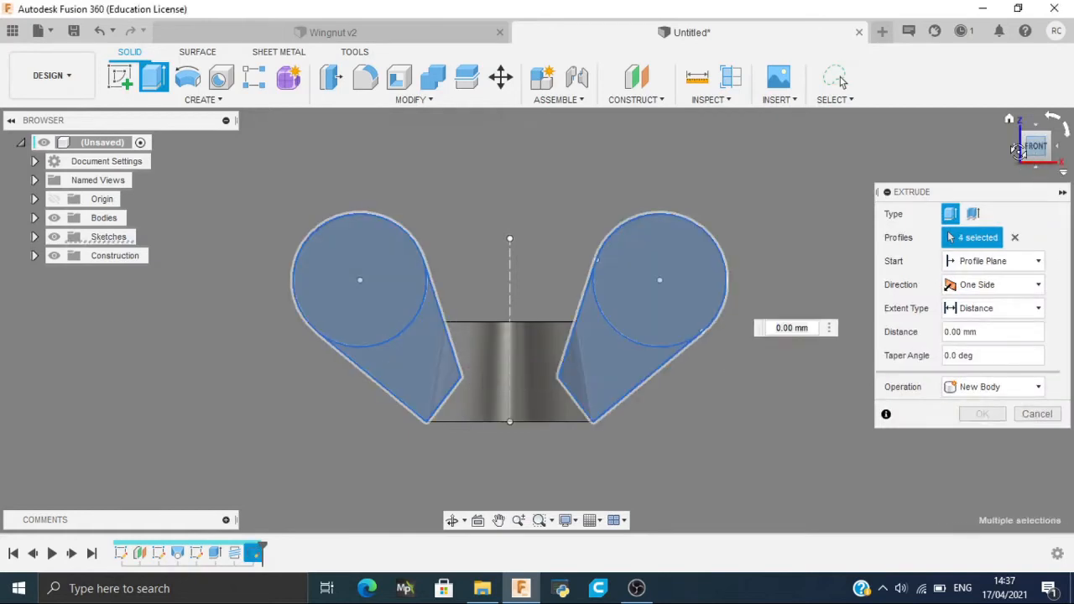
click(1034, 162)
click(1026, 285)
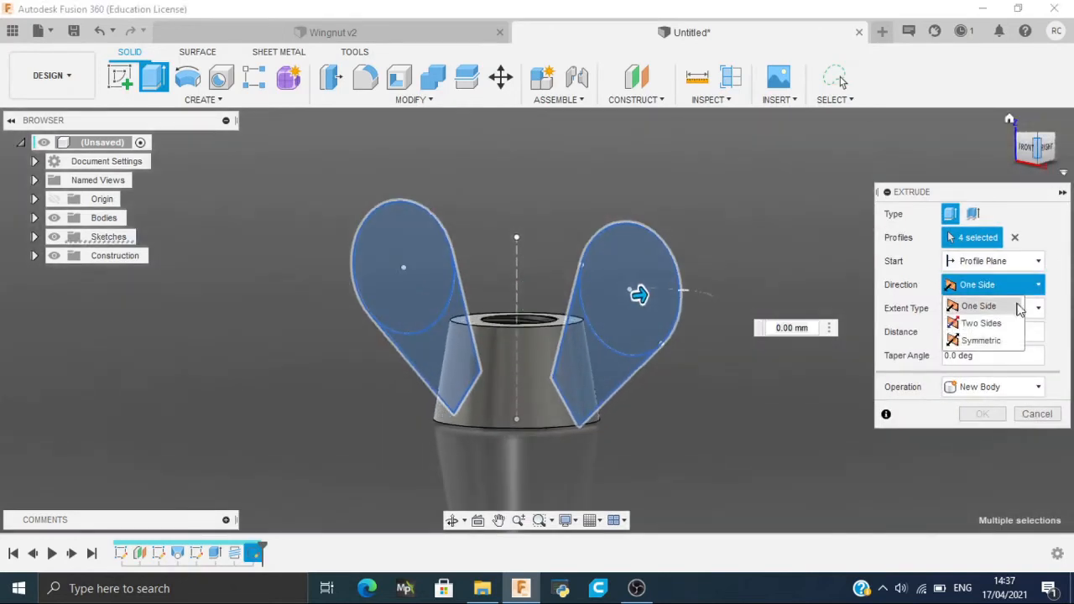
click(1008, 341)
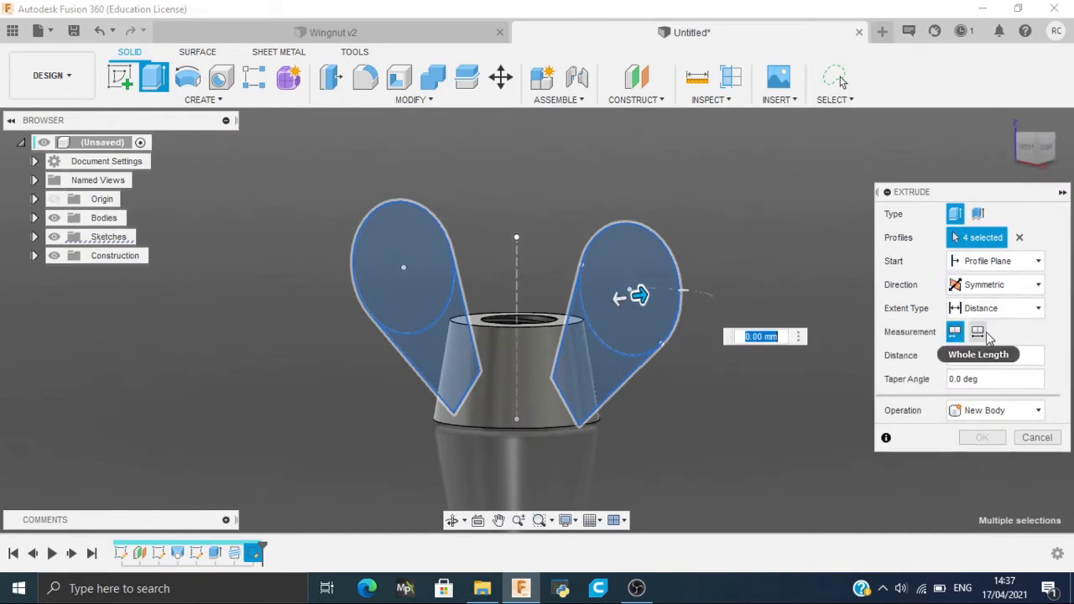
click(985, 333)
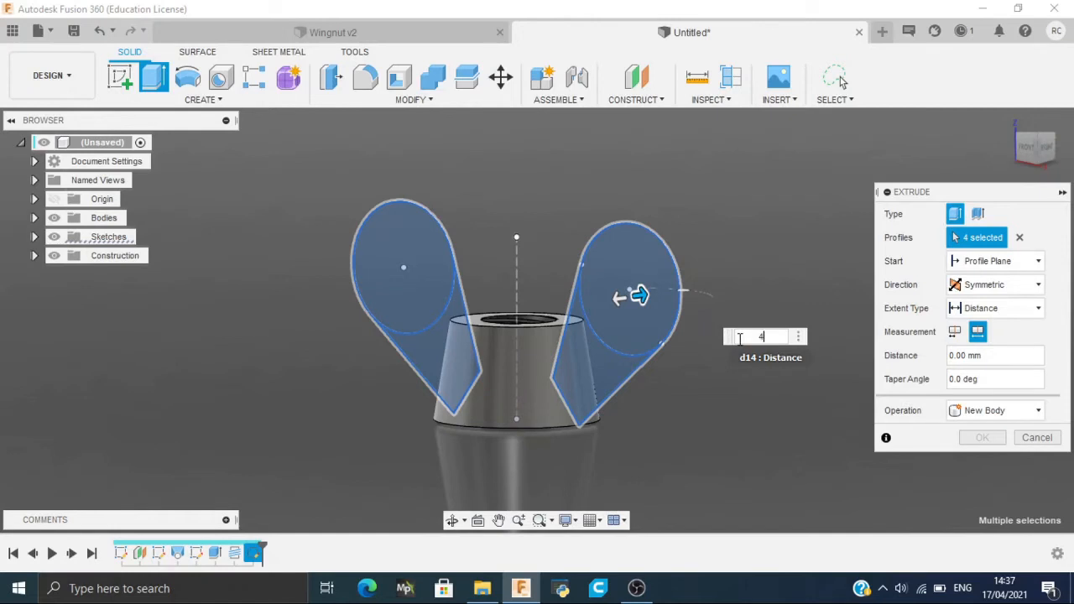
click(987, 411)
click(979, 430)
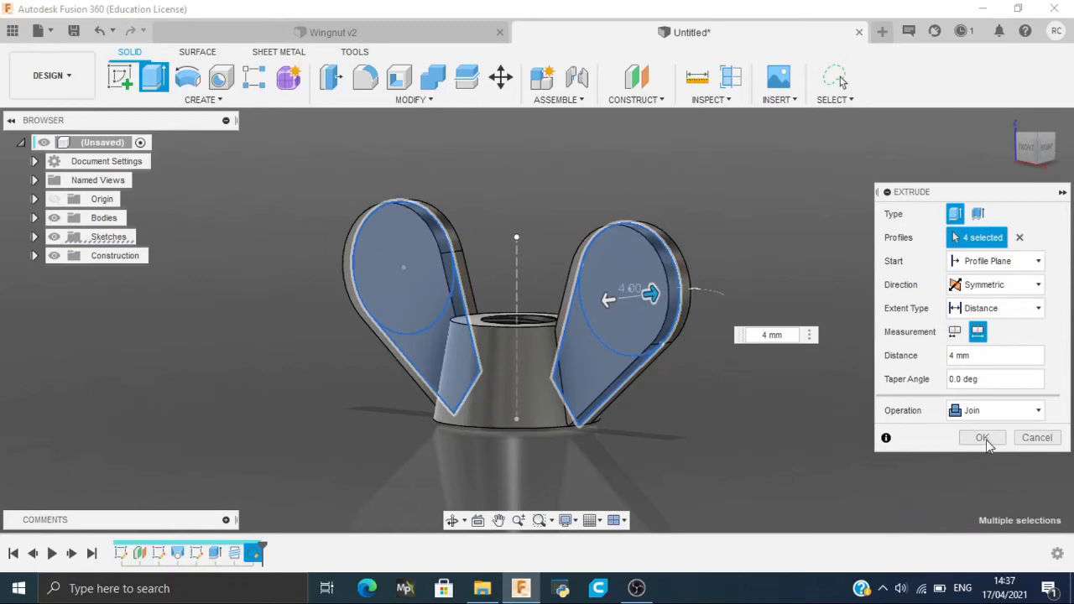
click(986, 438)
Step: Fillet the front and back outer edges of both wings with a 1 mm radius
drag(1041, 159, 1041, 140)
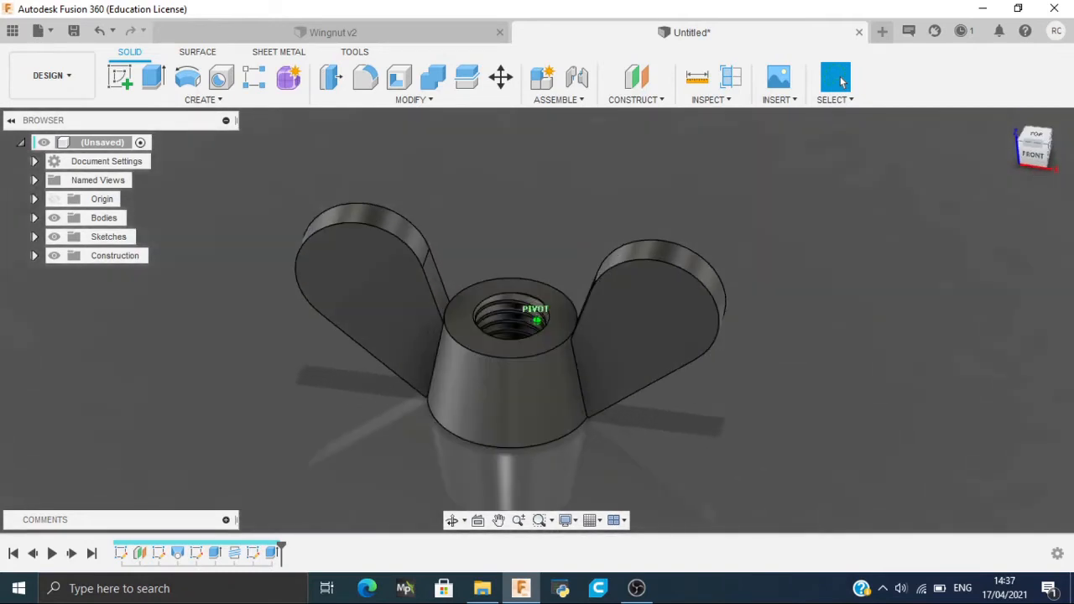
click(370, 84)
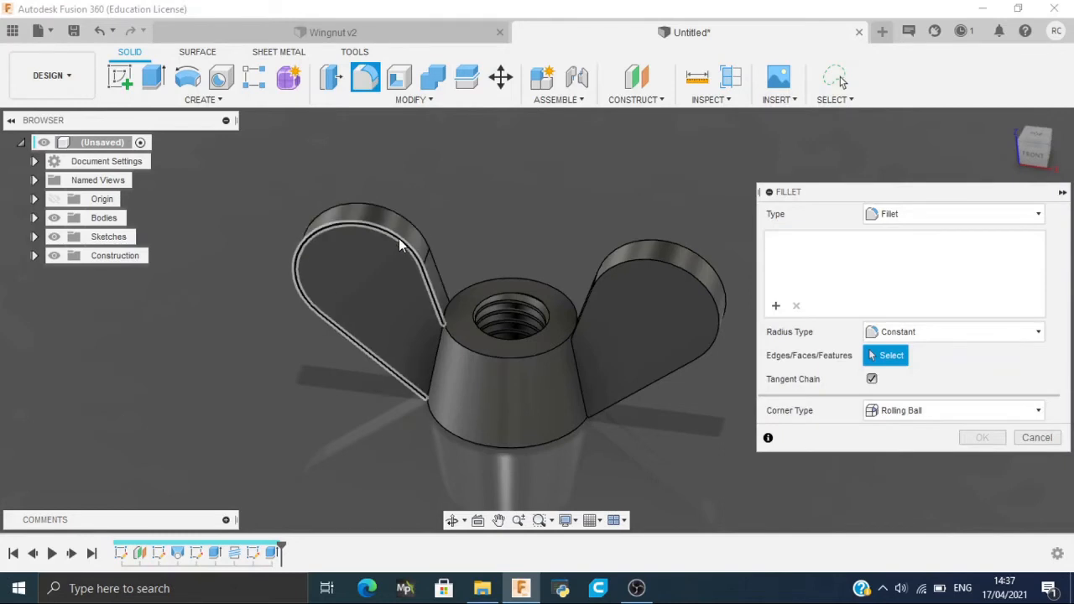
click(411, 227)
click(414, 228)
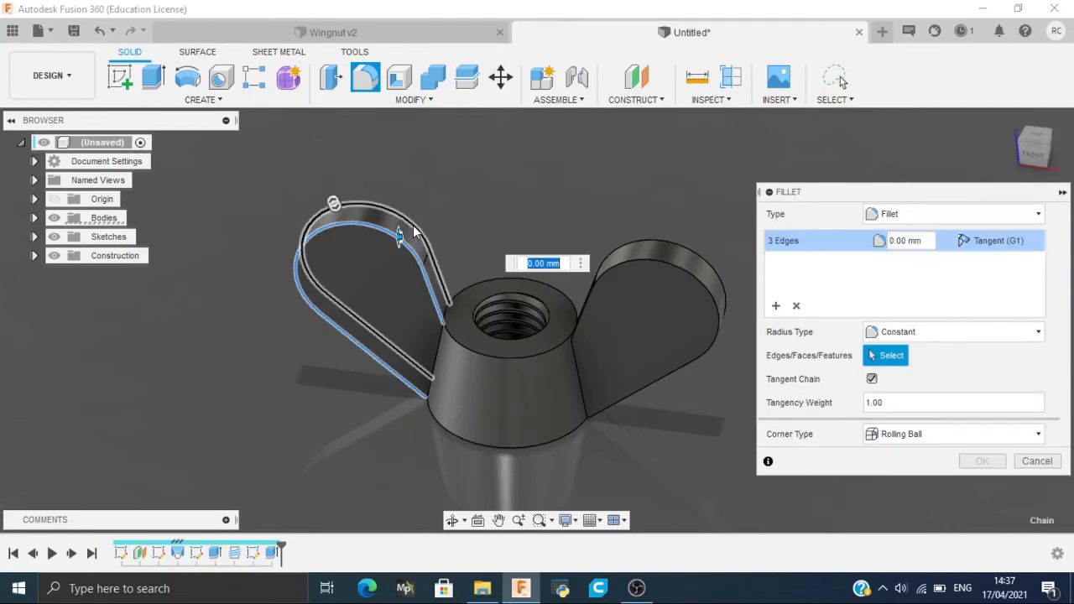
click(664, 261)
click(674, 254)
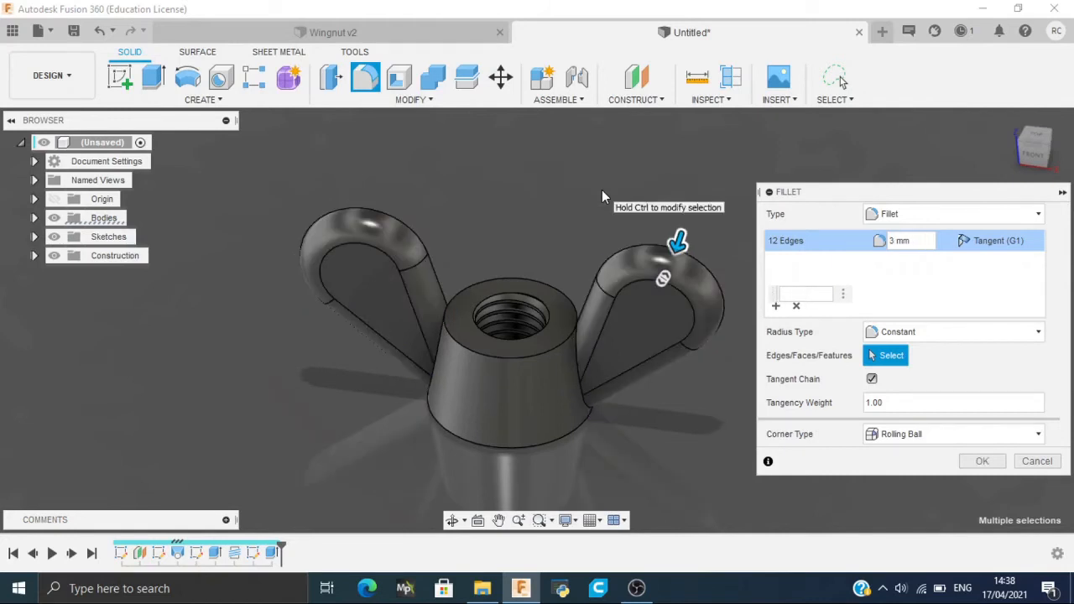
text(1)
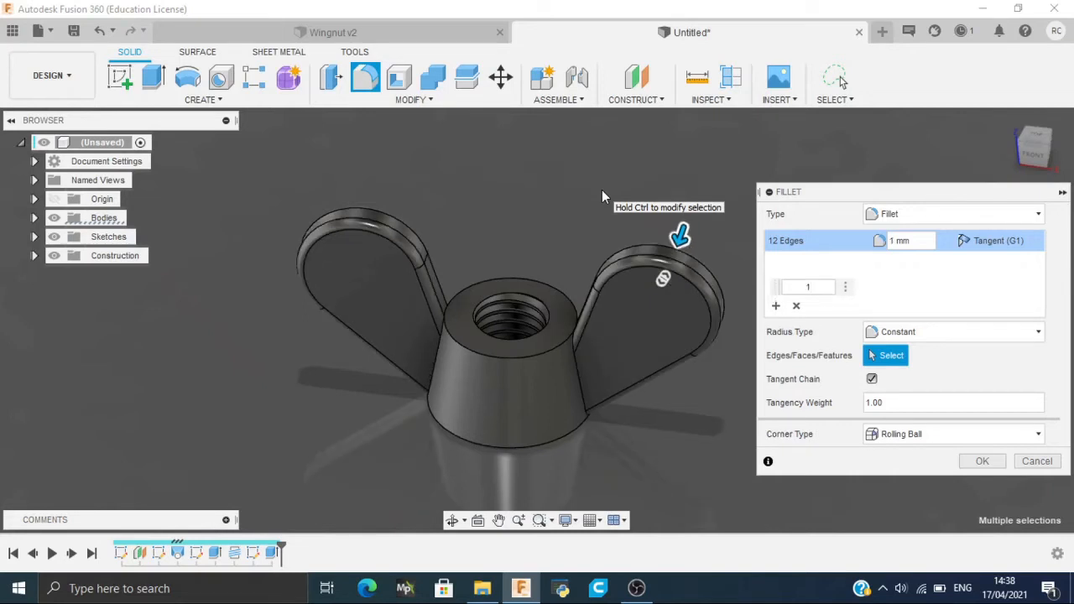
key(Return)
Step: Try a 1 mm fillet on the two edges of the body's upper outer rim, and deselect these edges
click(369, 77)
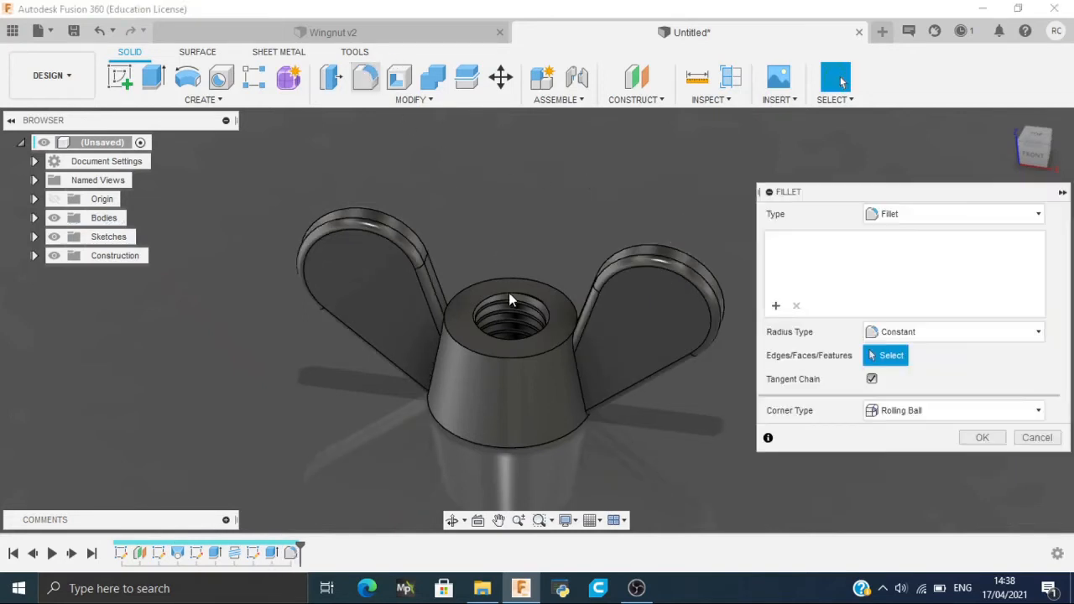
click(504, 359)
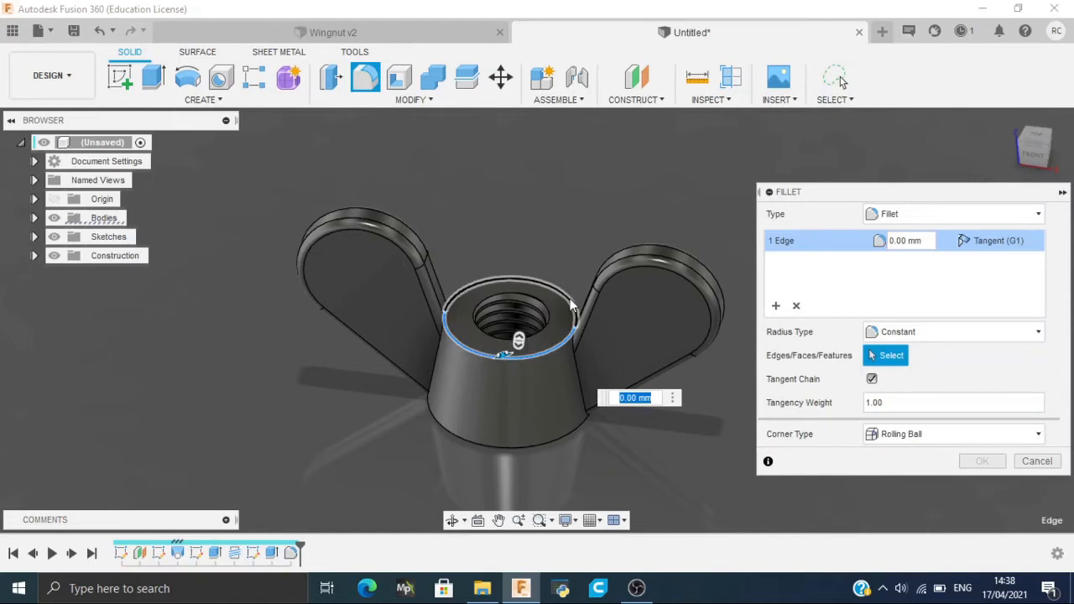
click(570, 294)
text(1)
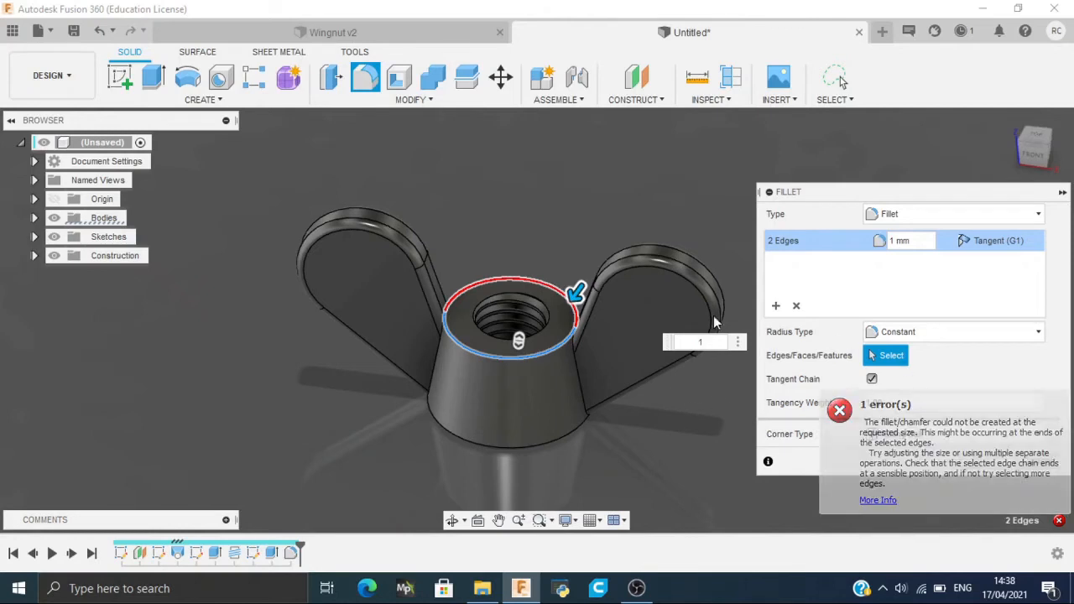
click(522, 279)
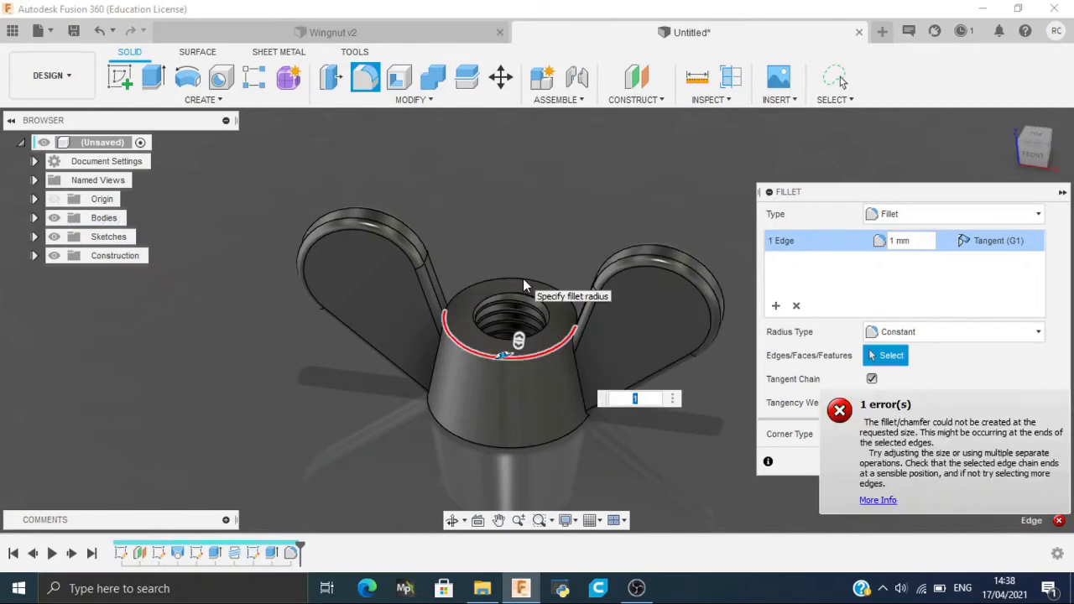
click(506, 359)
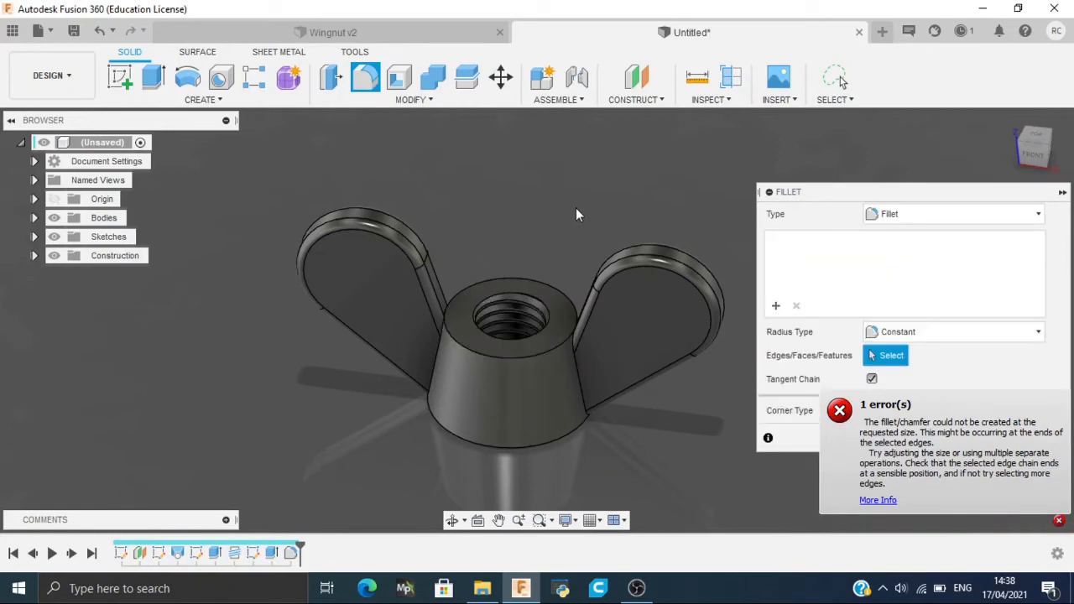
Step: Try a 3 mm fillet on the edges where both wings meet the body, then clear the selection and cancel
middle_drag(544, 260, 553, 176)
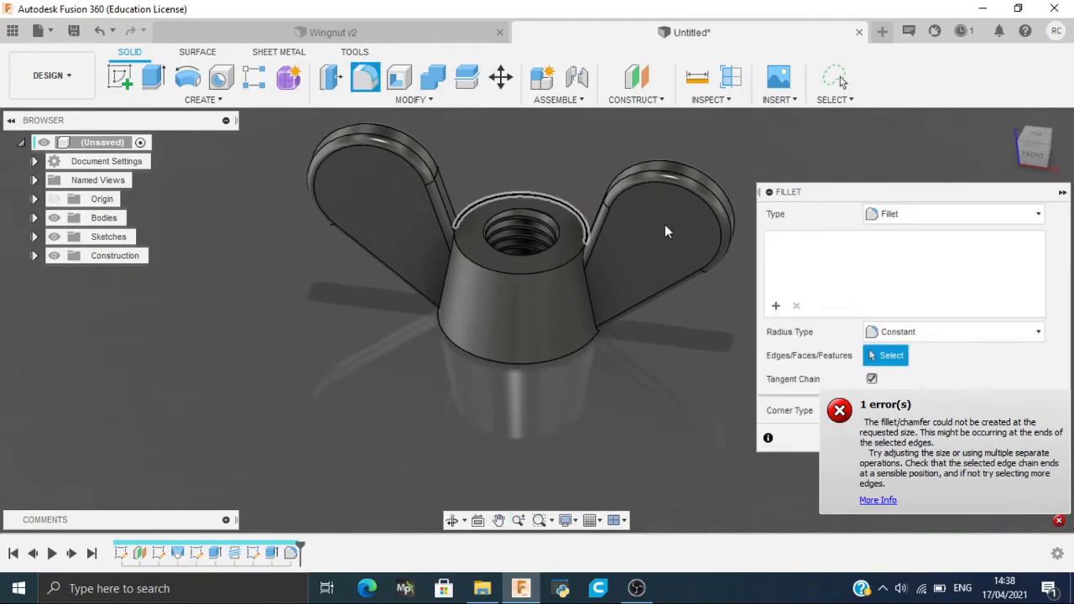
click(1049, 144)
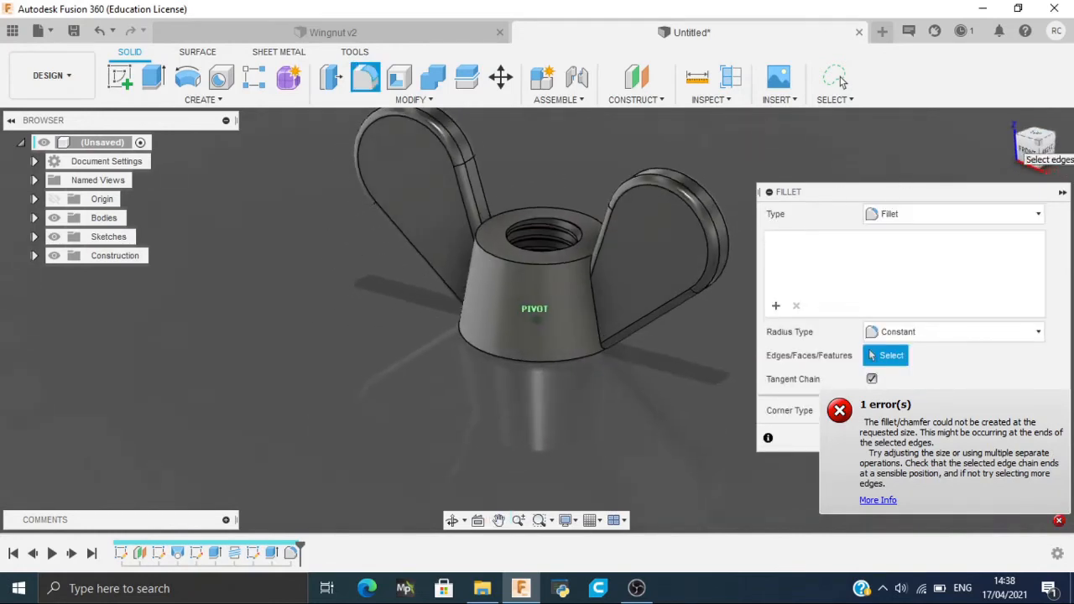
click(596, 304)
shift+middle_drag(600, 294, 674, 327)
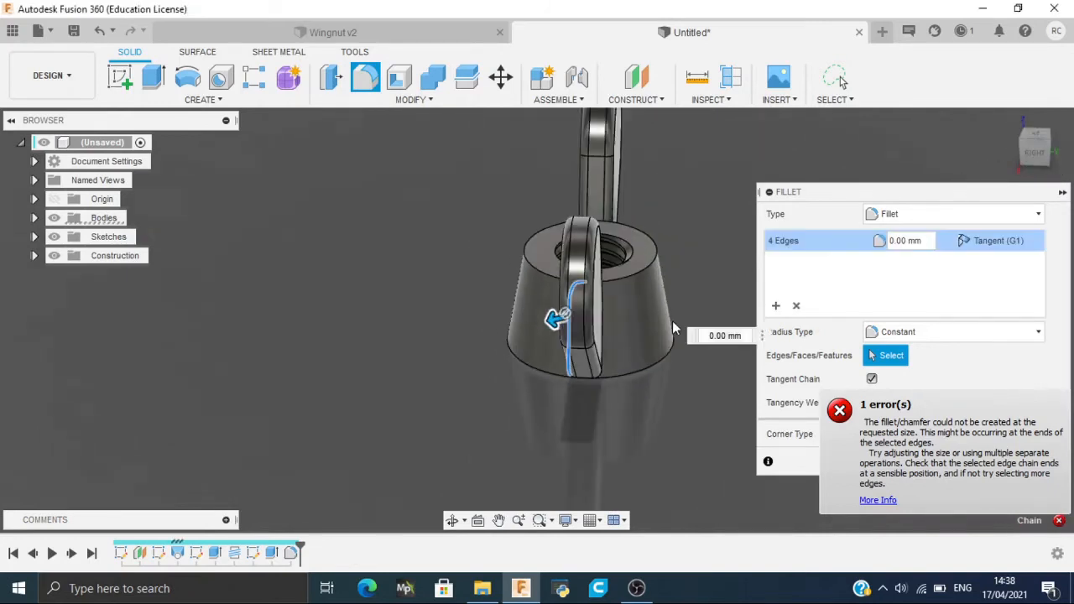
click(1009, 120)
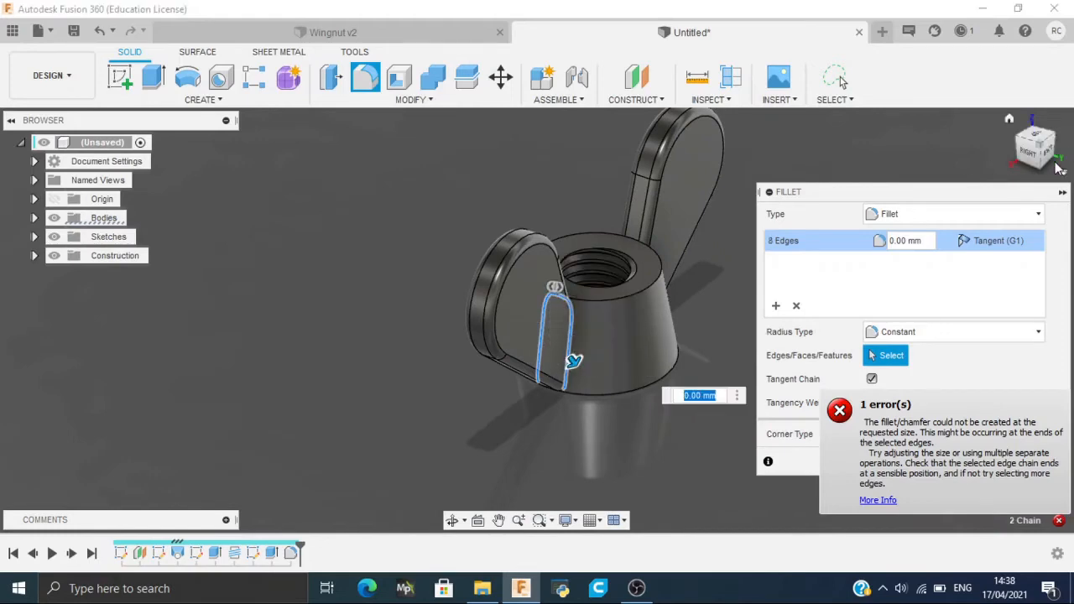
drag(1045, 158, 911, 191)
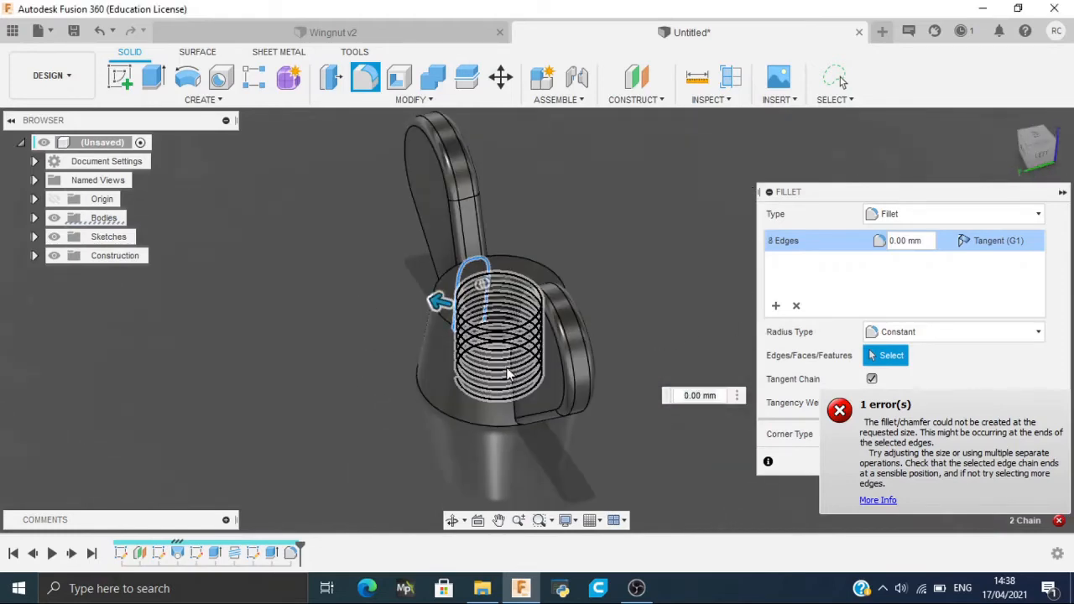
click(512, 385)
drag(1034, 141, 969, 119)
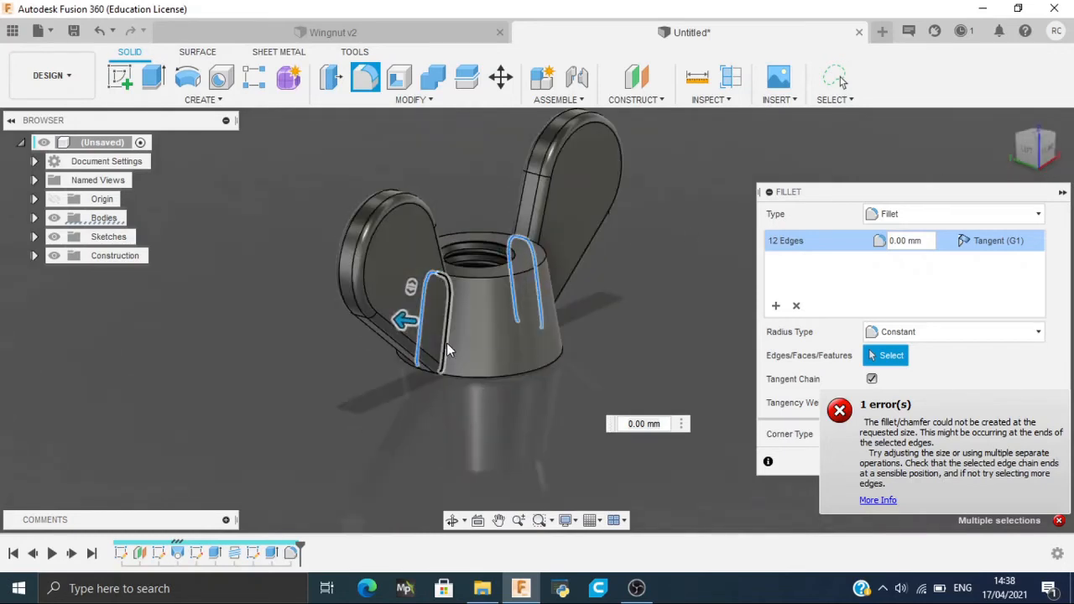
click(449, 347)
text(3)
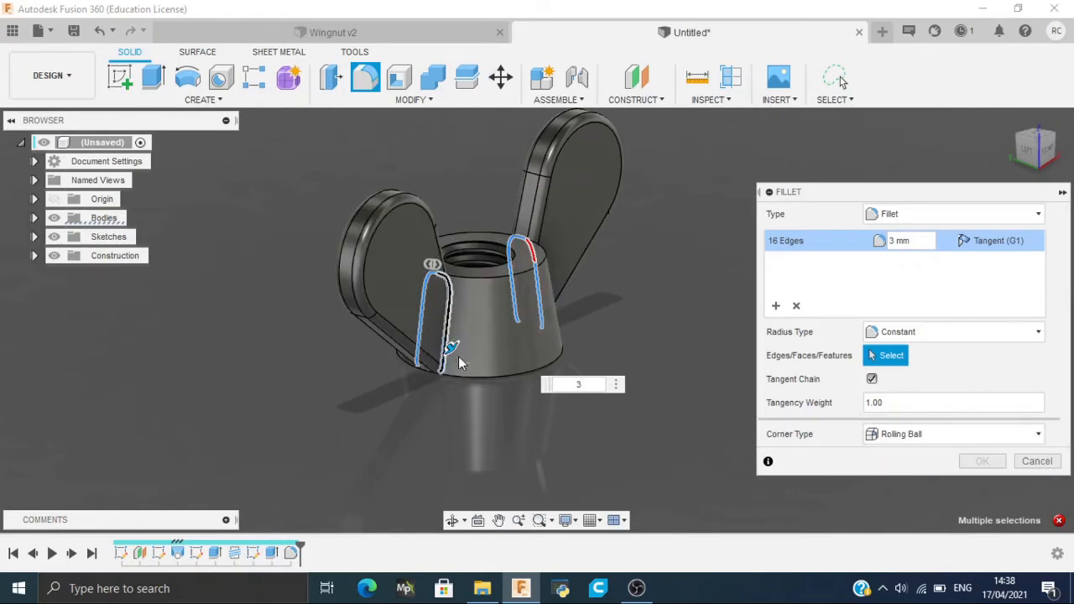
click(1034, 155)
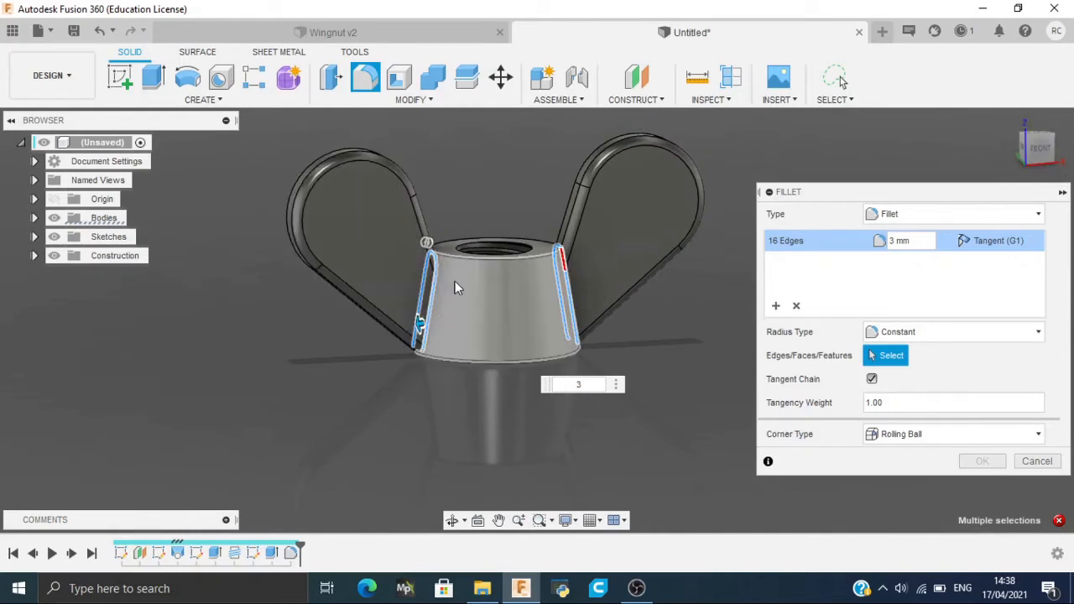
click(797, 307)
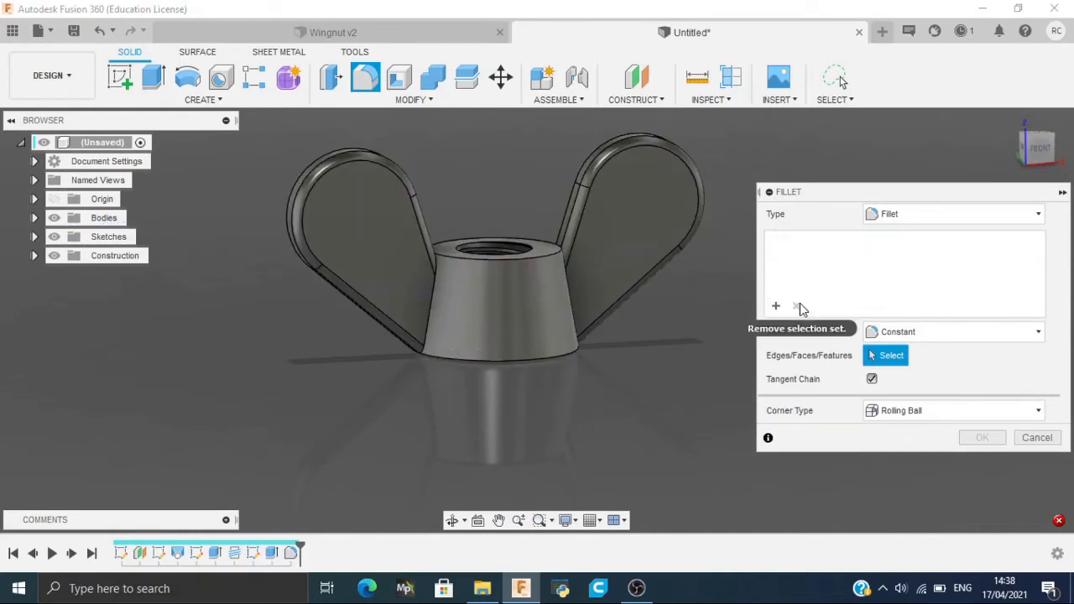
click(1037, 437)
Step: Restart the Fillet and select the front and back edge chains where both wings join the tapered body
click(370, 80)
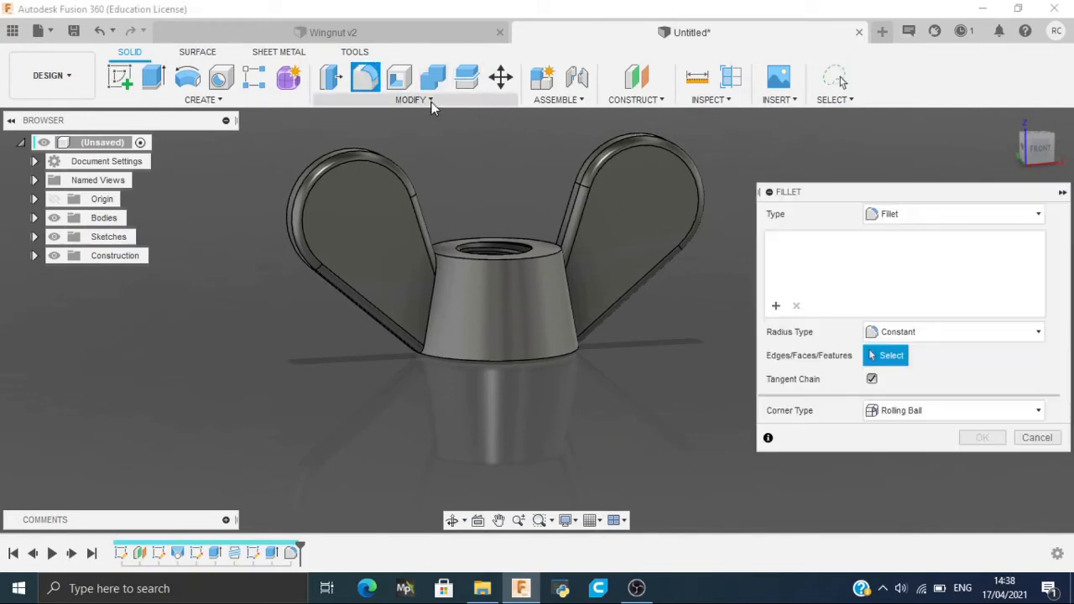
click(430, 304)
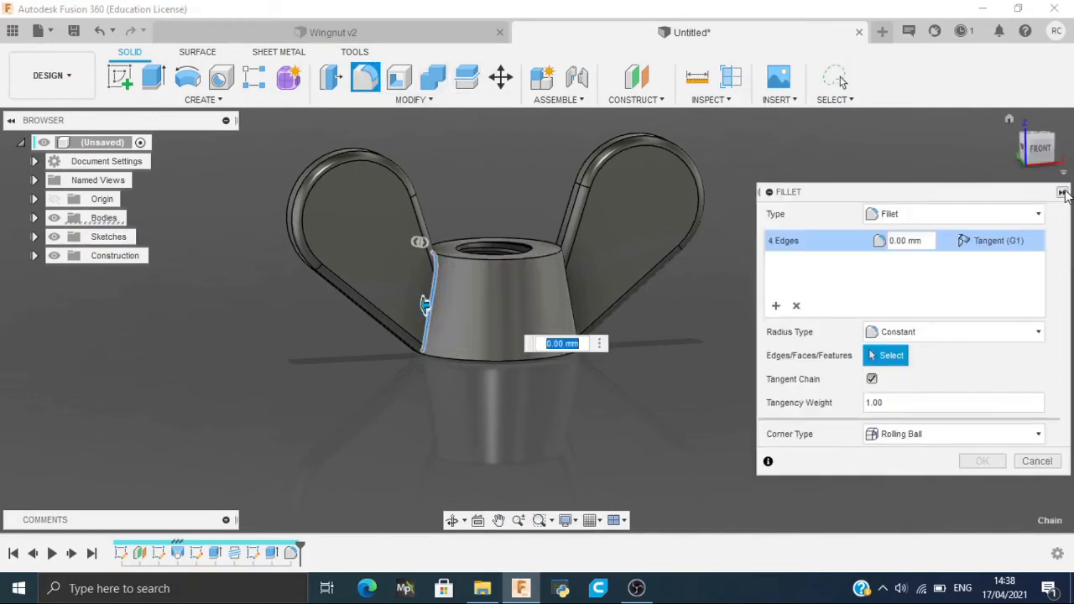
mouse_move(714, 347)
shift+middle_down()
mouse_move(650, 336)
mouse_move(632, 314)
shift+middle_up()
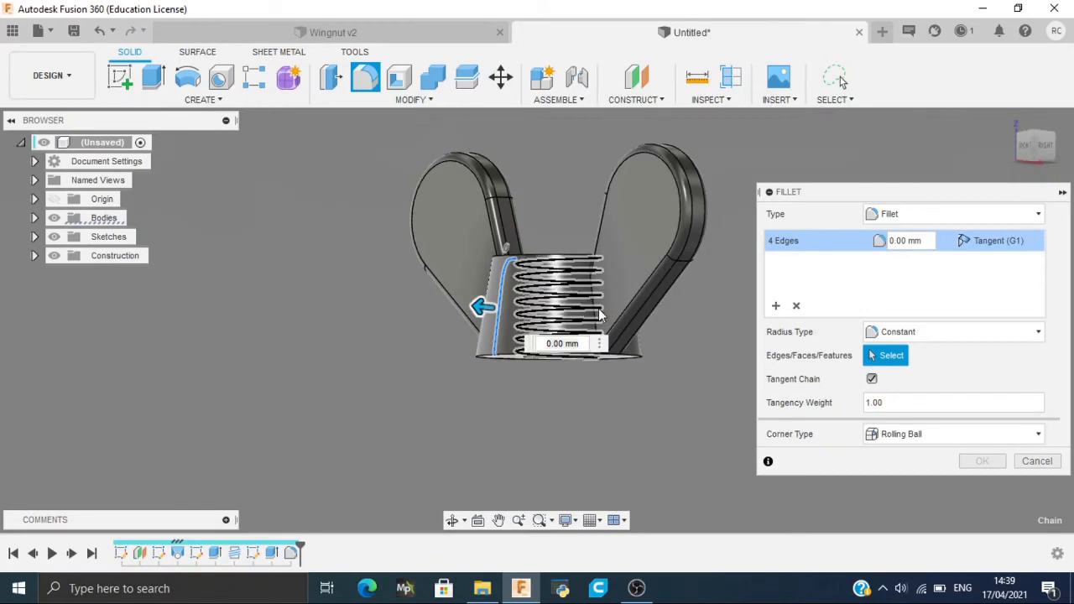
click(596, 314)
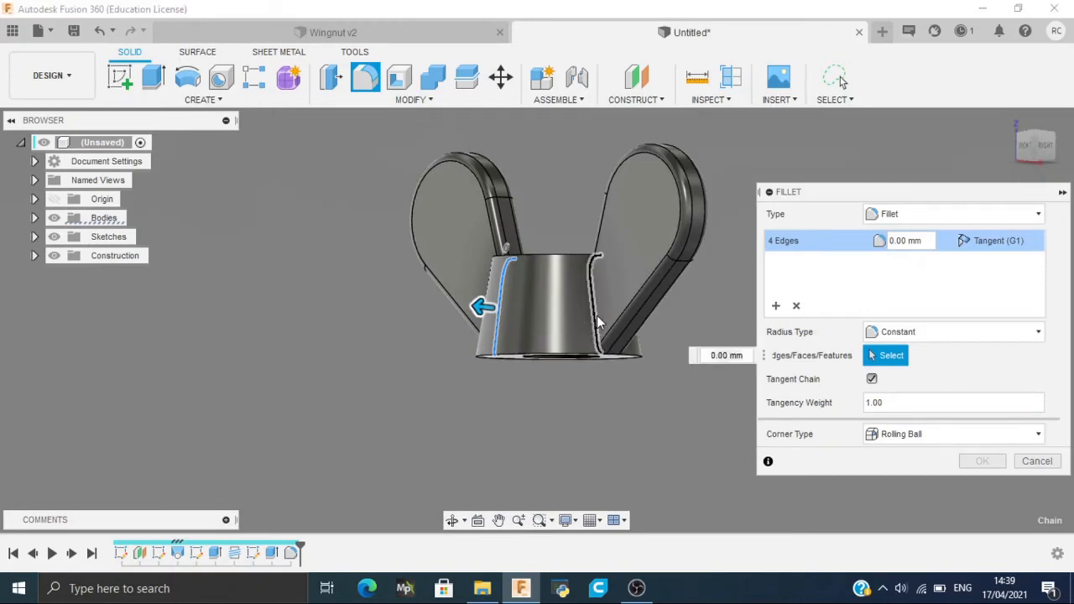
click(1045, 158)
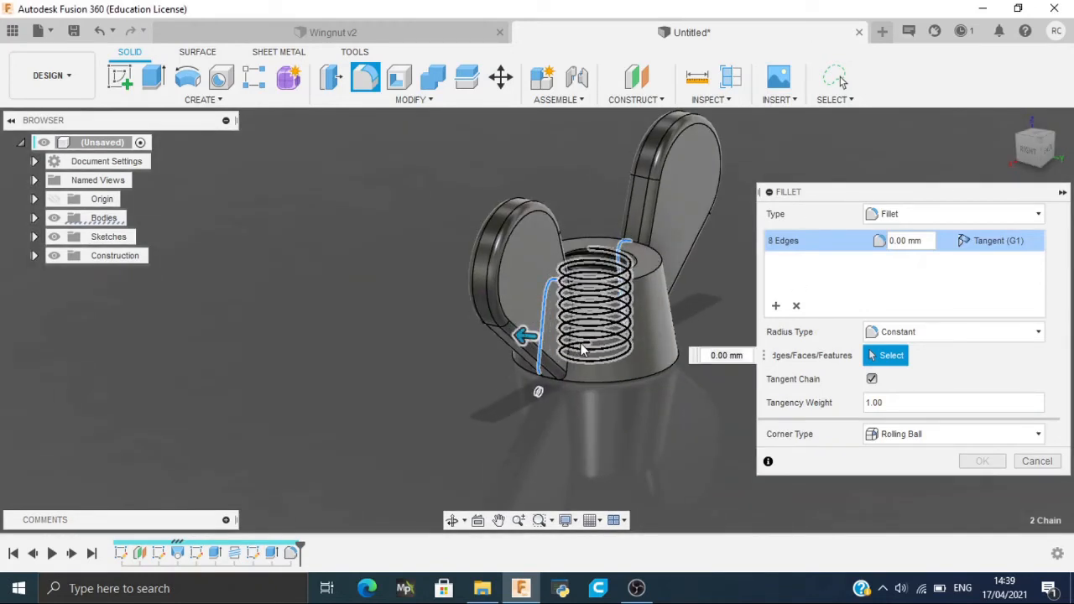
click(564, 345)
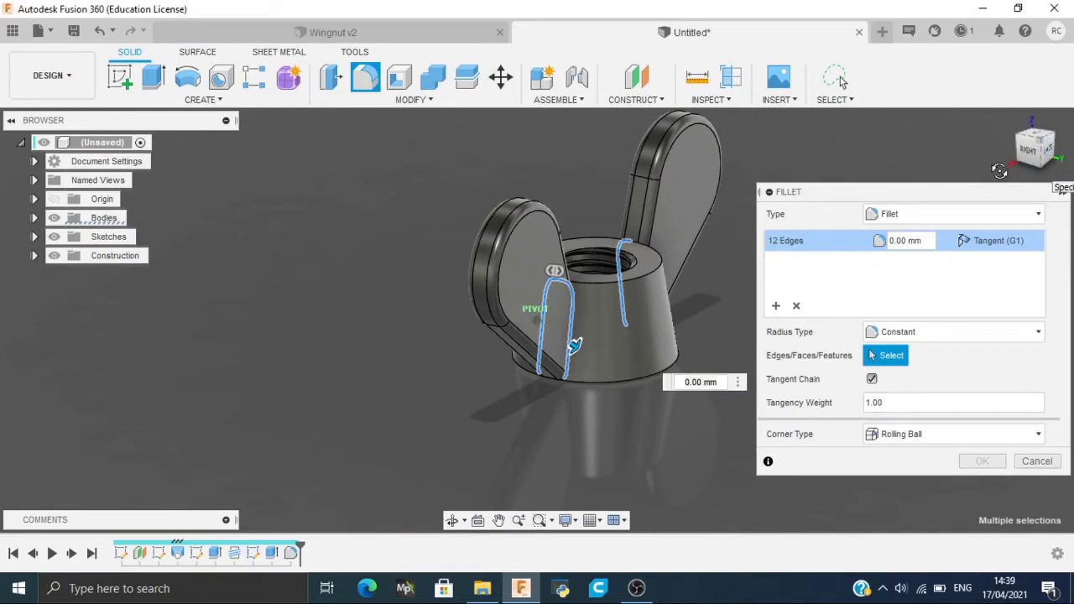
drag(1000, 170, 967, 195)
click(611, 381)
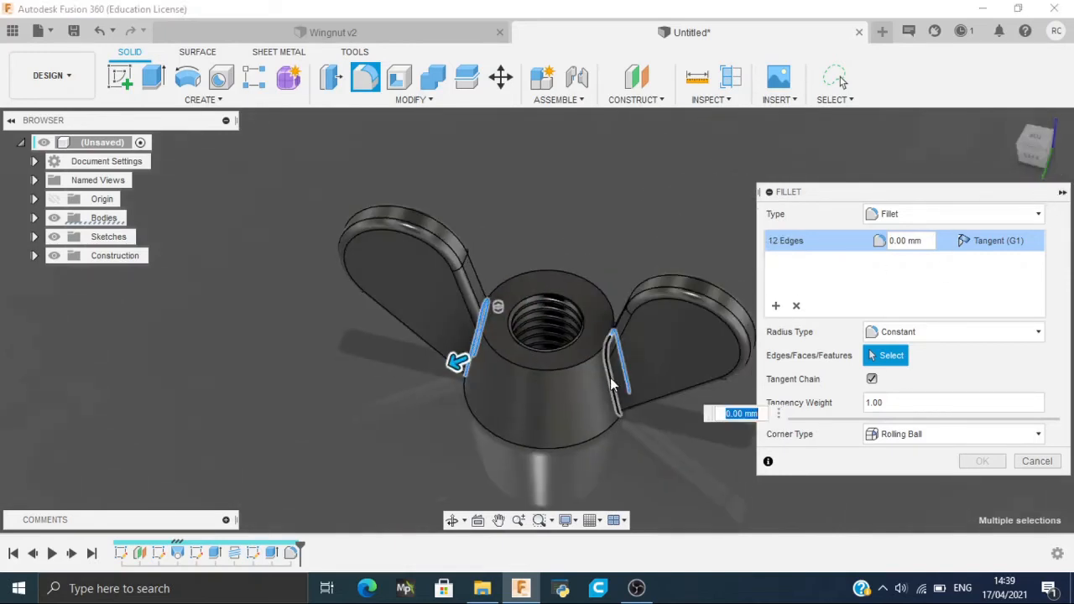
click(652, 351)
Step: Try radii of 3, 1 and 2 mm on the selected wing-to-body edges and cancel the fillet
text(3)
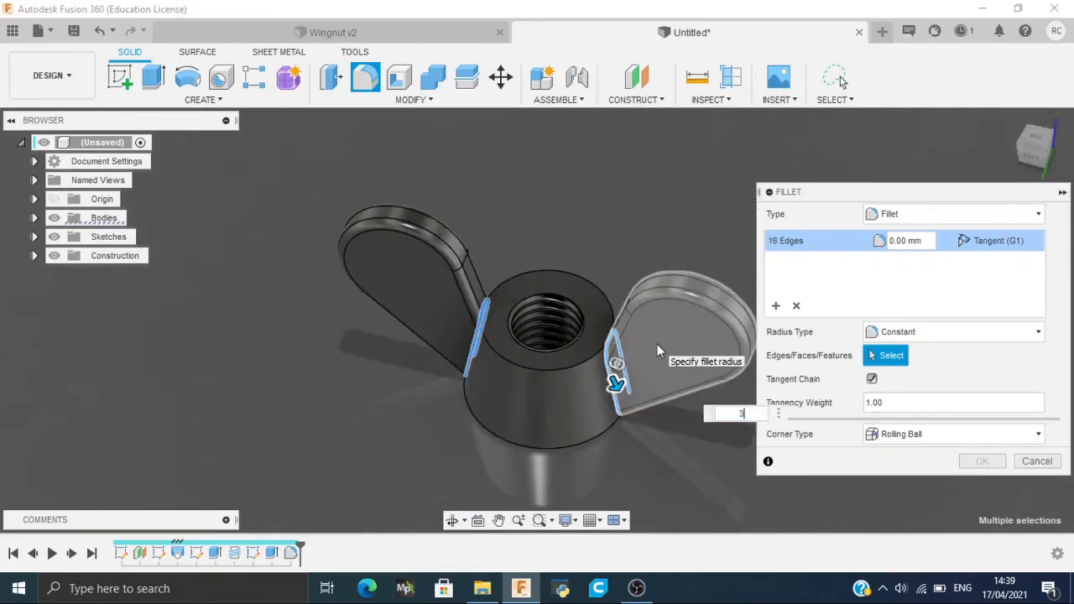
key(BackSpace)
text(1)
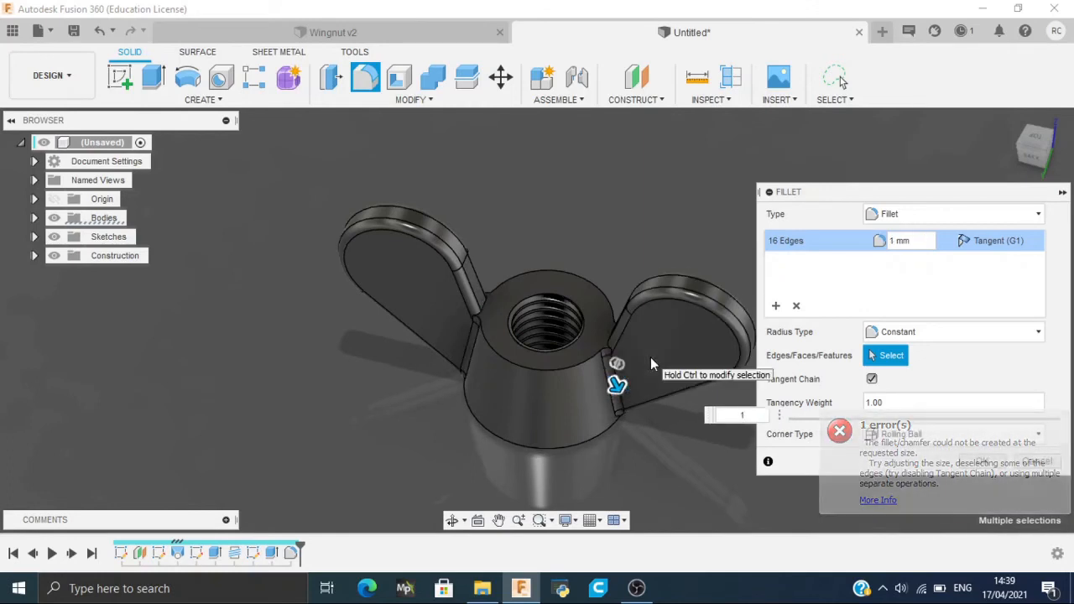
text(2)
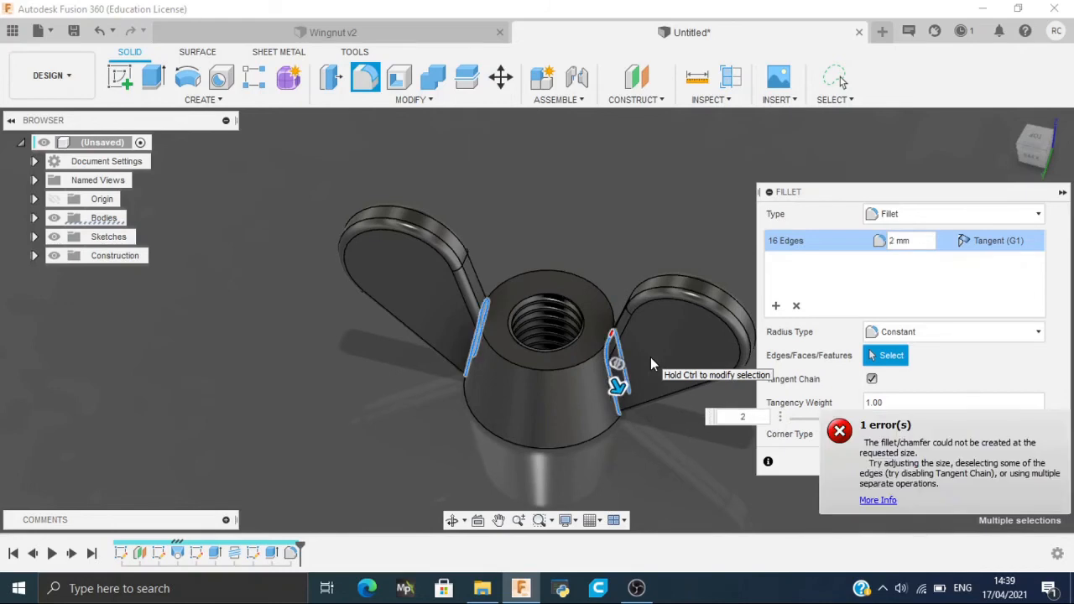
drag(1036, 156, 1027, 142)
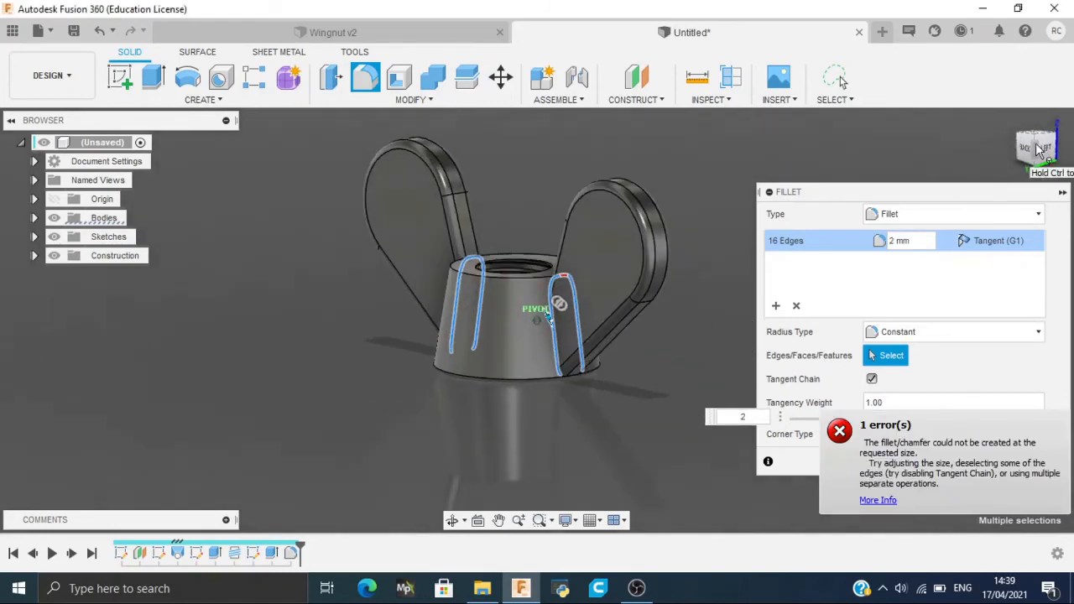
drag(972, 190, 967, 166)
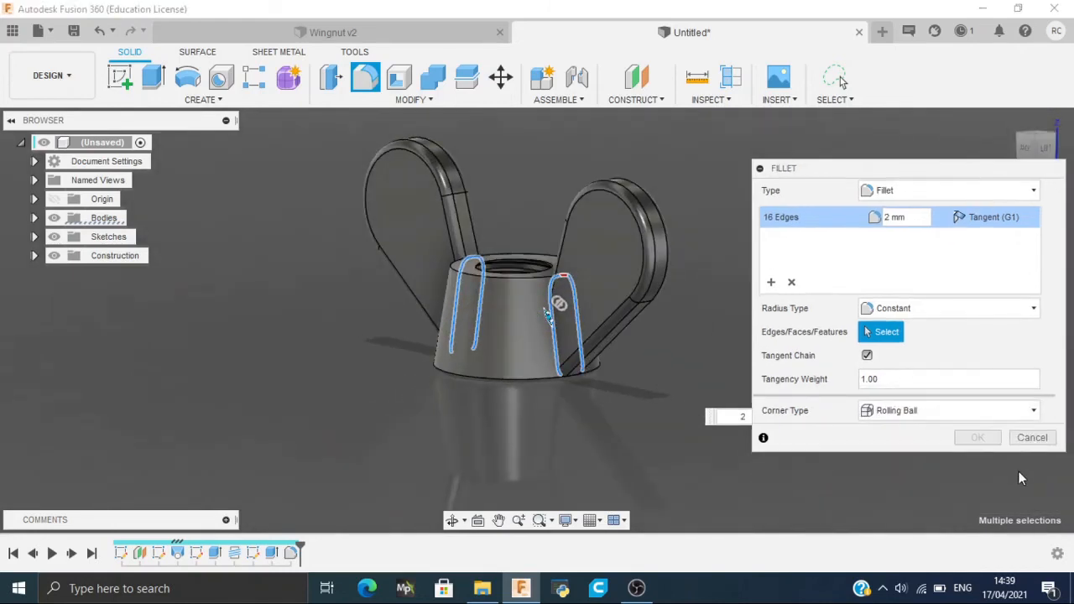
click(1032, 438)
Step: Edit the wing sketch and trim the two lines meeting at the body's lower corner on the left wing, seen from the back
click(1019, 151)
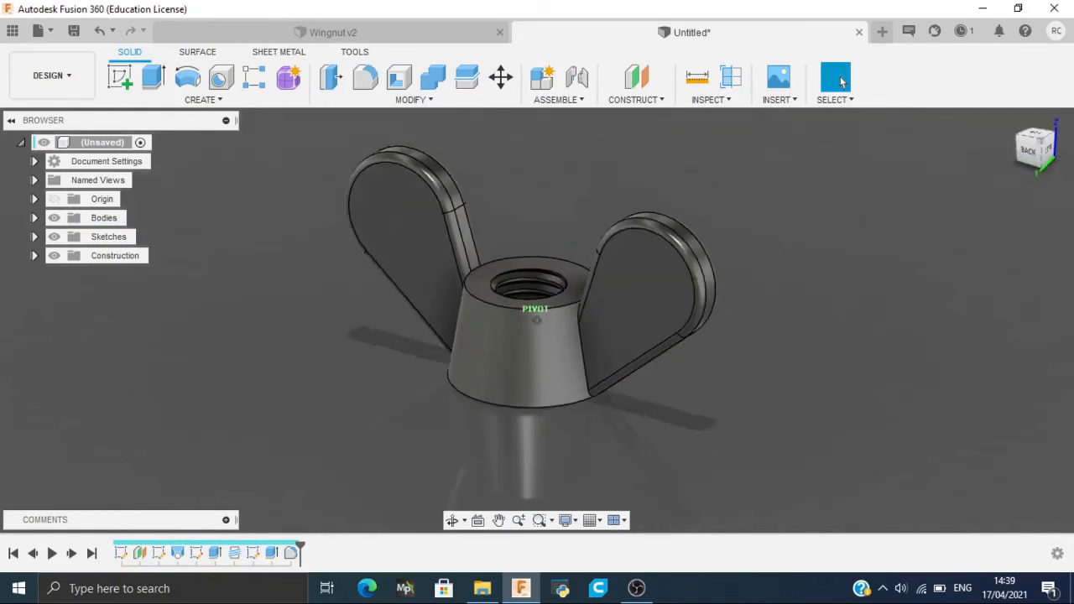
click(254, 557)
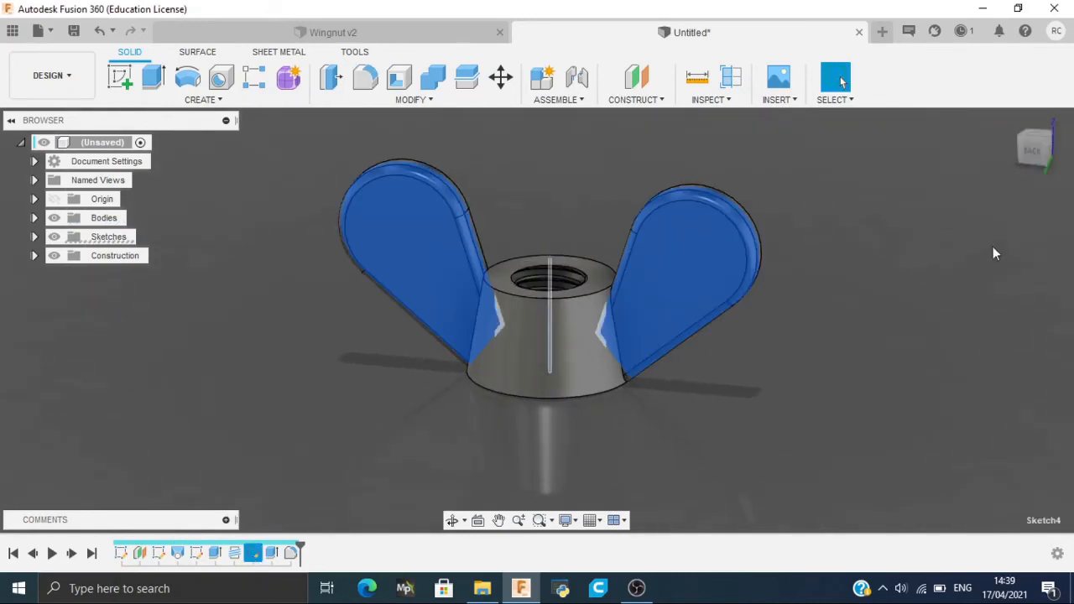
click(1033, 147)
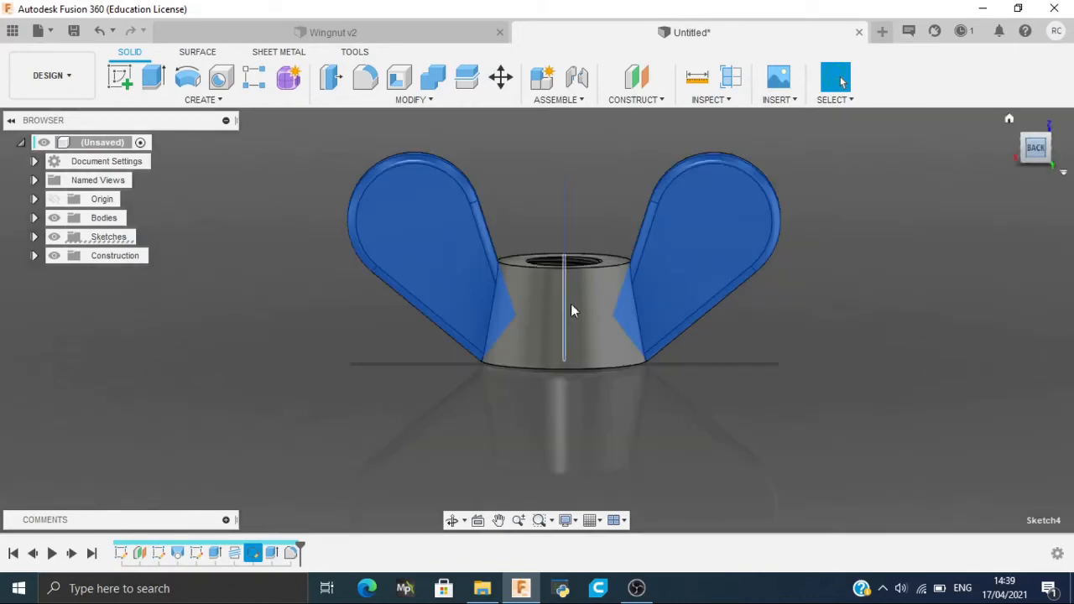
double_click(254, 558)
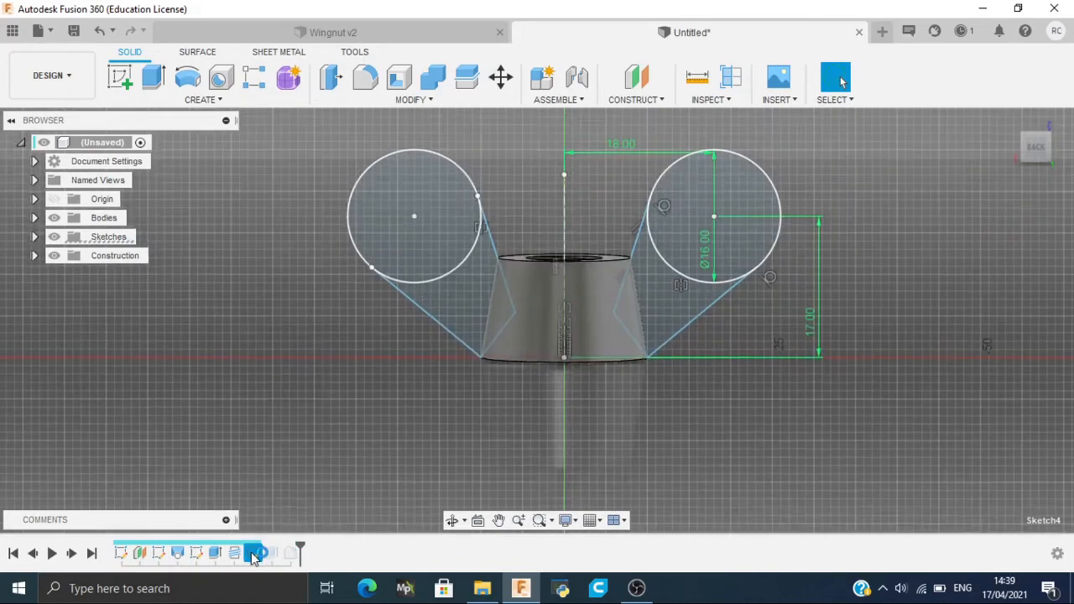
scroll(489, 358, up, 3)
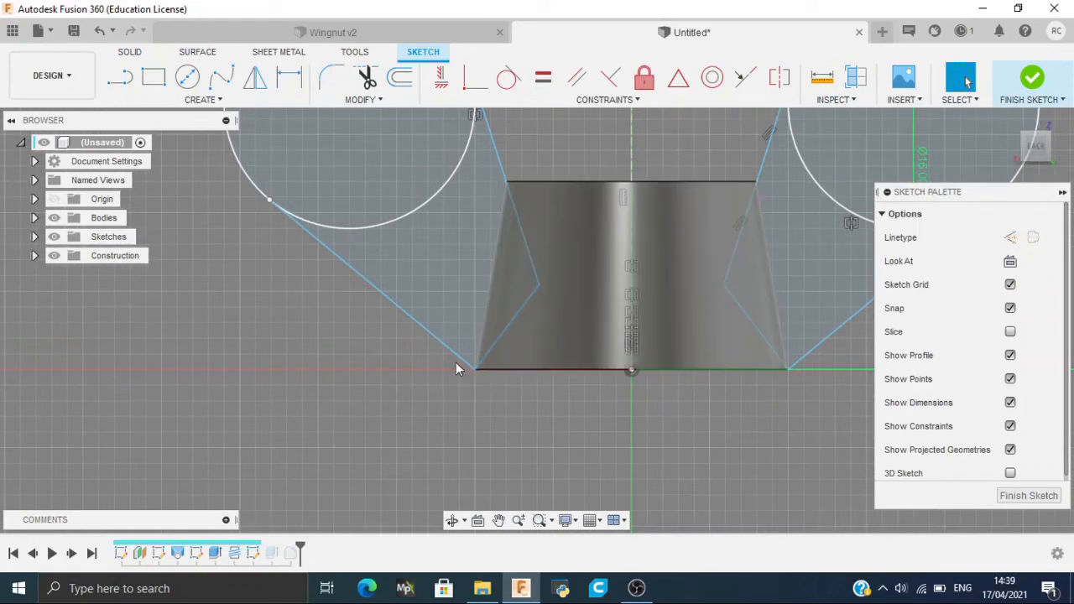
key(t)
click(459, 364)
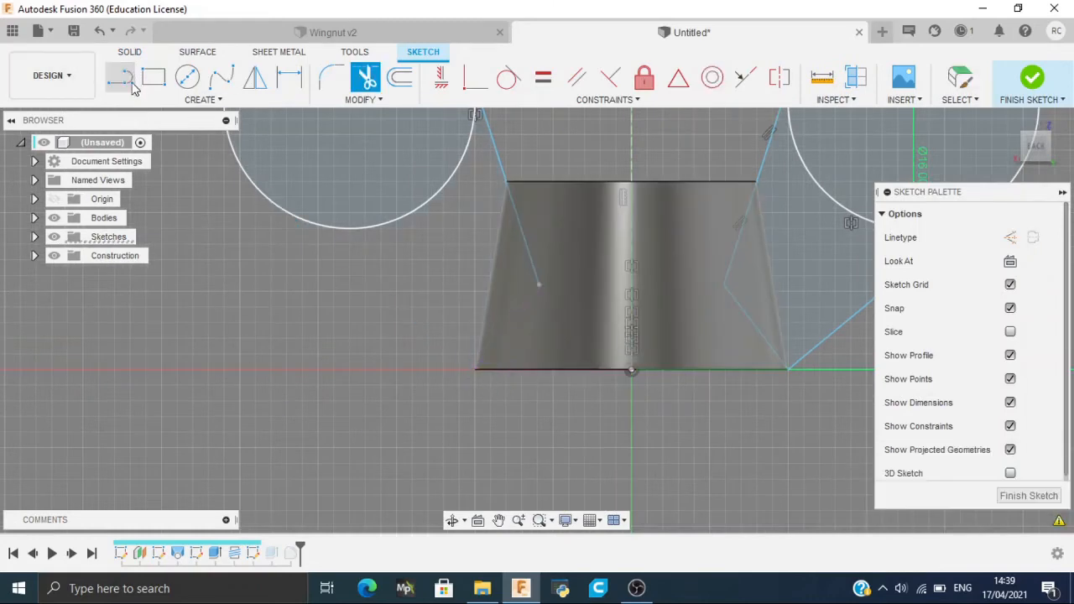
Step: Redraw both lines from a base-line point slightly inside the body's corner: one tangent to the wing circle, one to the open inner endpoint
key(l)
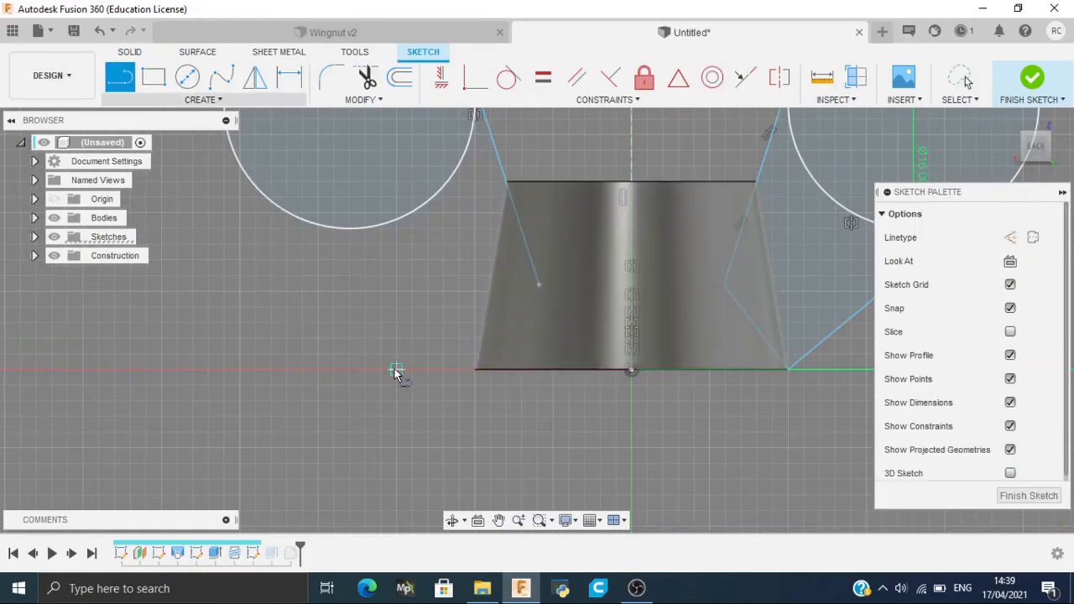
click(490, 369)
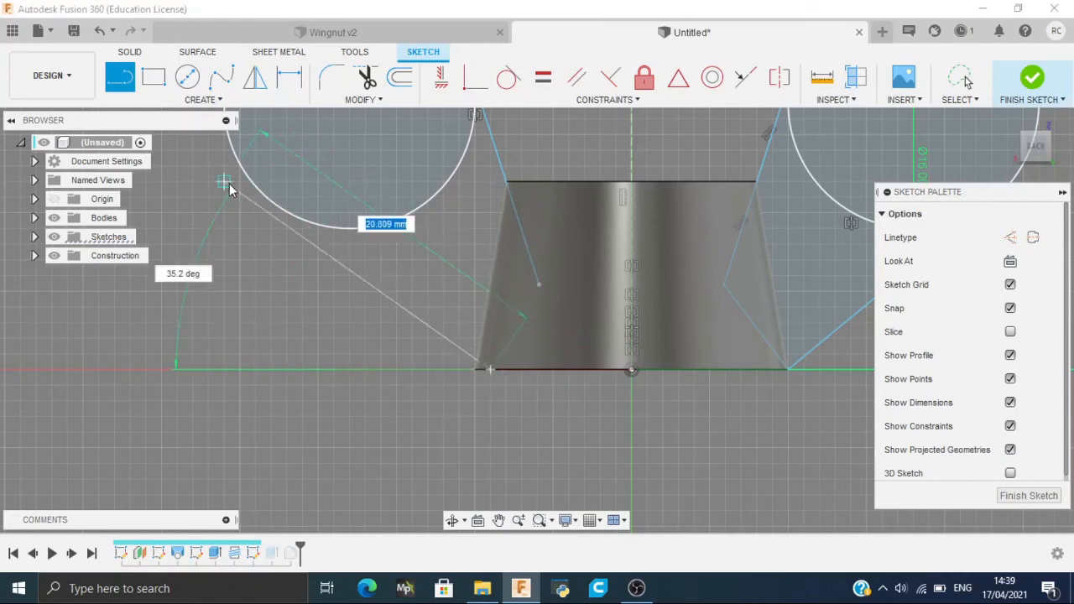
click(275, 211)
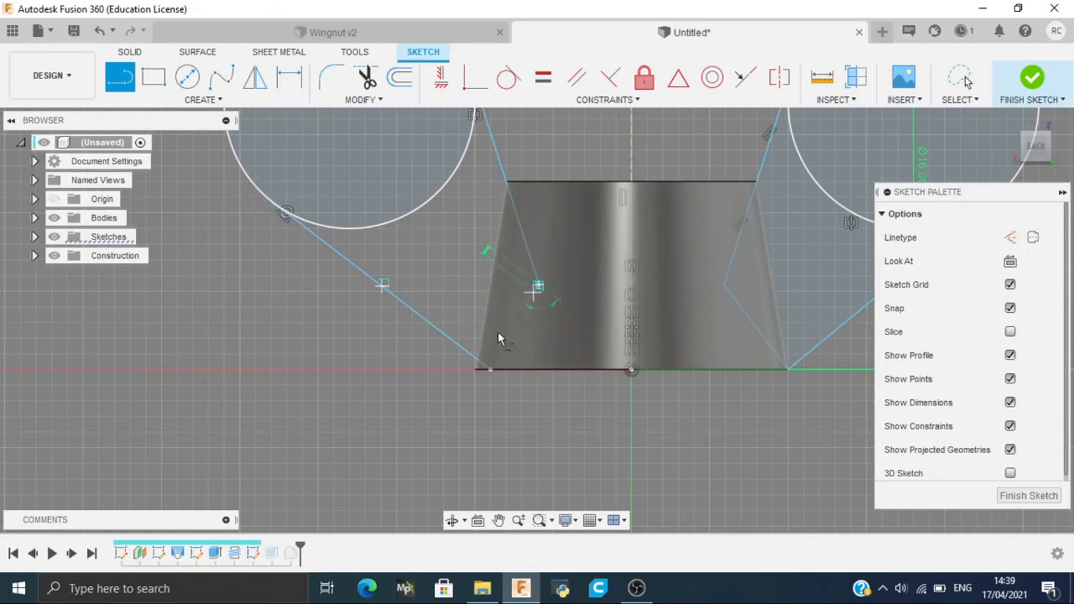
click(491, 371)
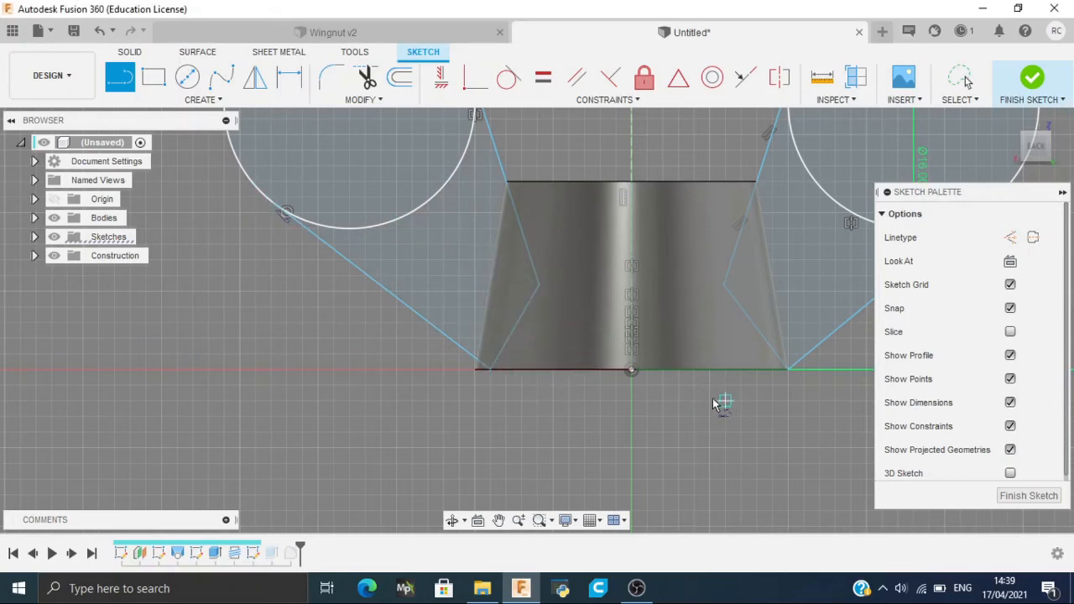
Step: Trim the two lines meeting at the body's lower corner on the opposite wing
scroll(587, 410, down, 1)
mouse_move(544, 418)
middle_down()
mouse_move(484, 412)
mouse_move(378, 441)
middle_up()
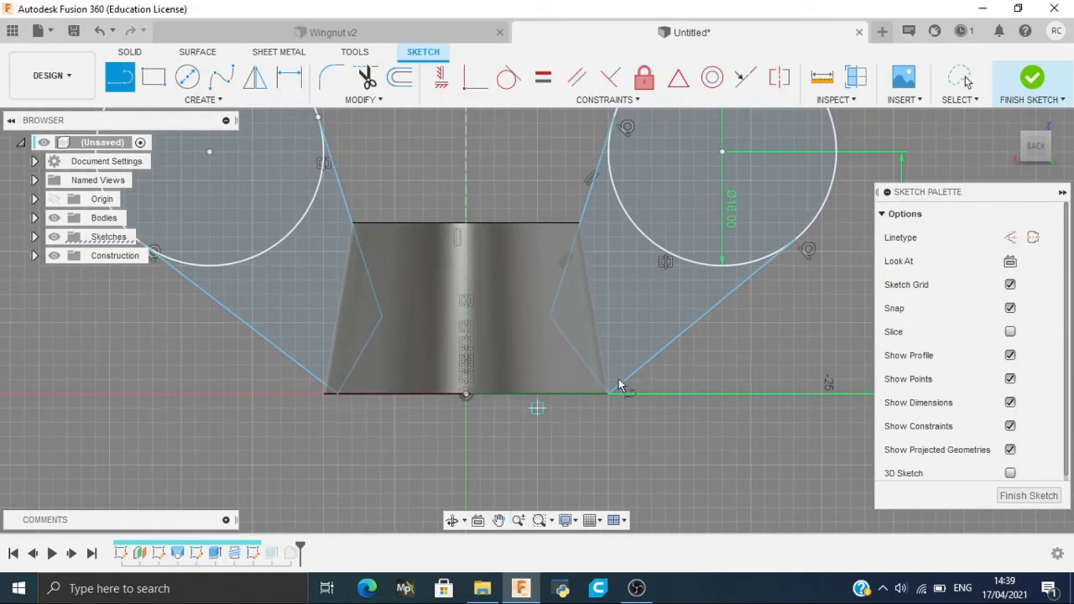
key(t)
click(631, 382)
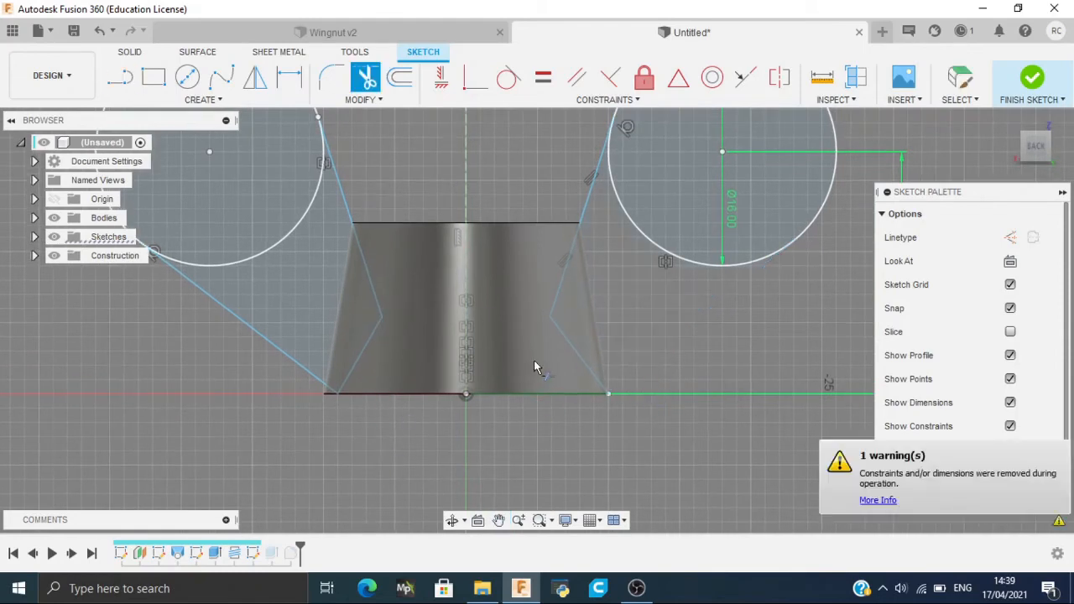
Step: Mirror the two redrawn lower wing lines about the vertical centre line onto the opposite wing and finish the sketch
key(l)
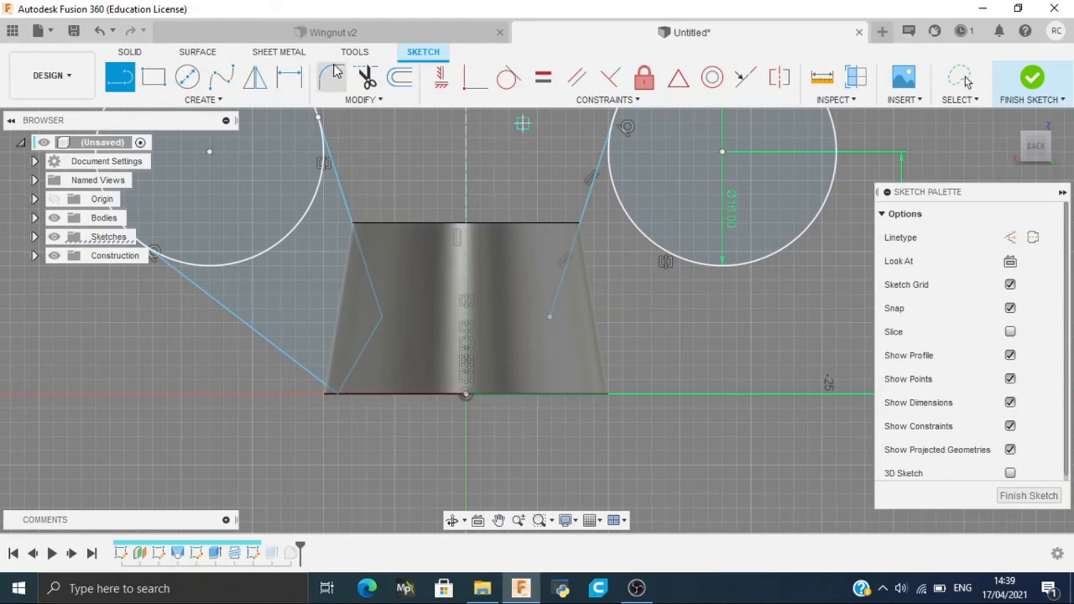
click(255, 77)
click(313, 377)
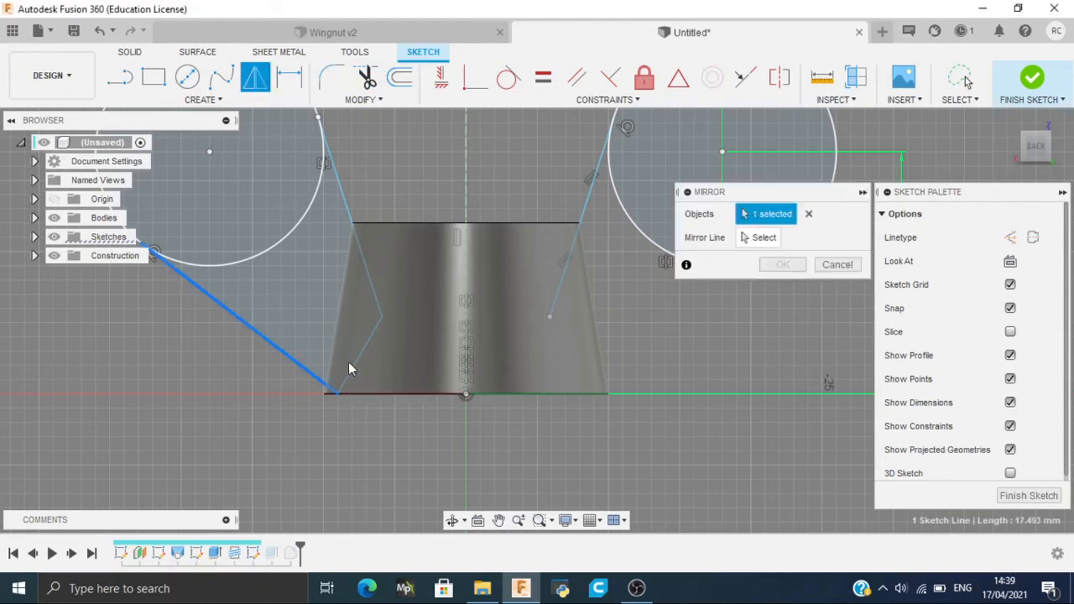
click(763, 239)
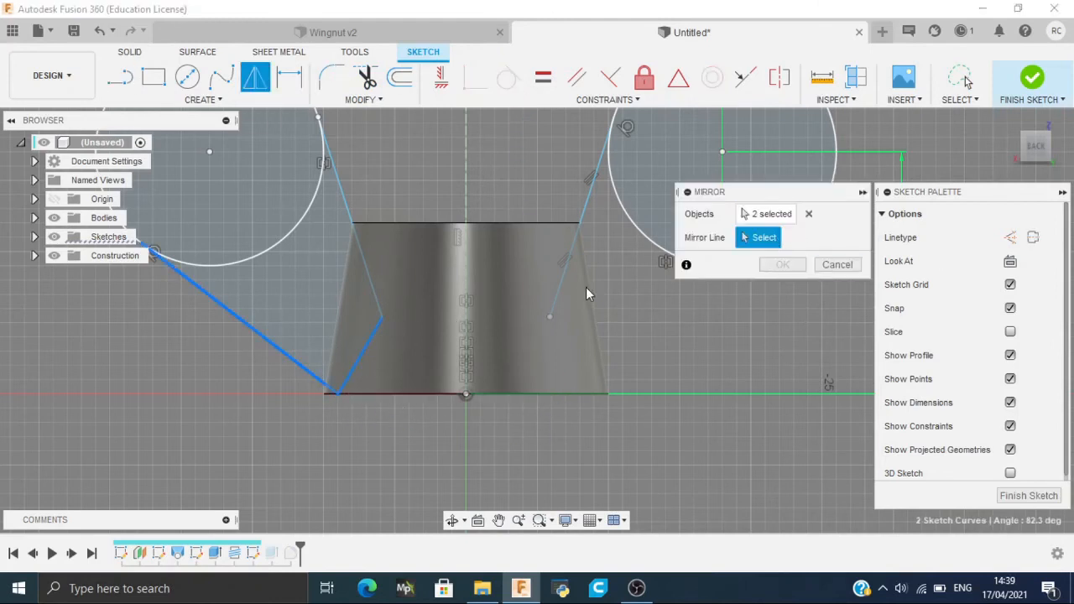
click(466, 340)
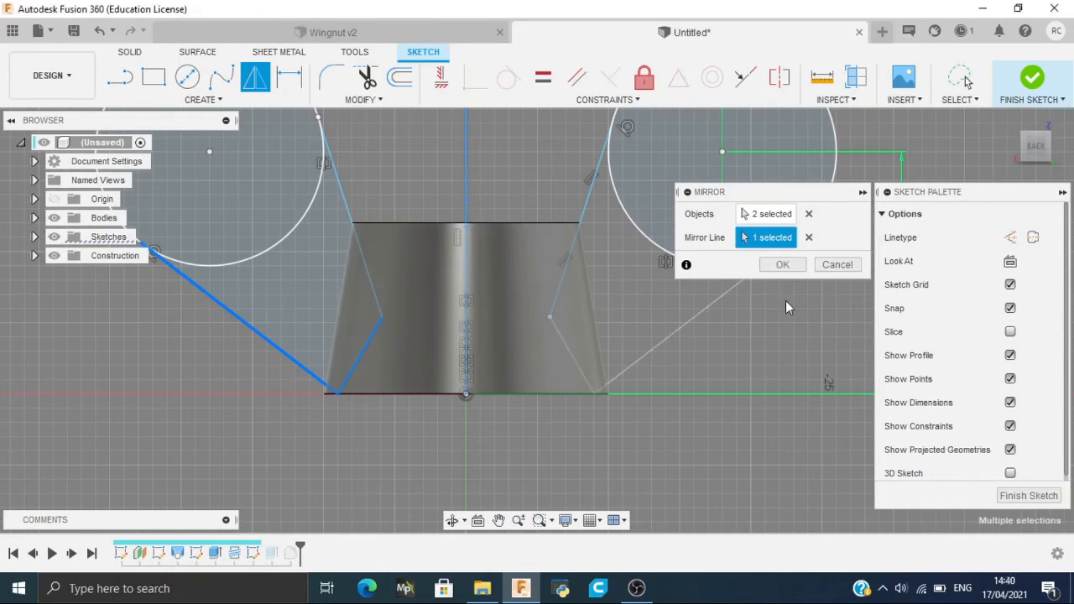
click(802, 269)
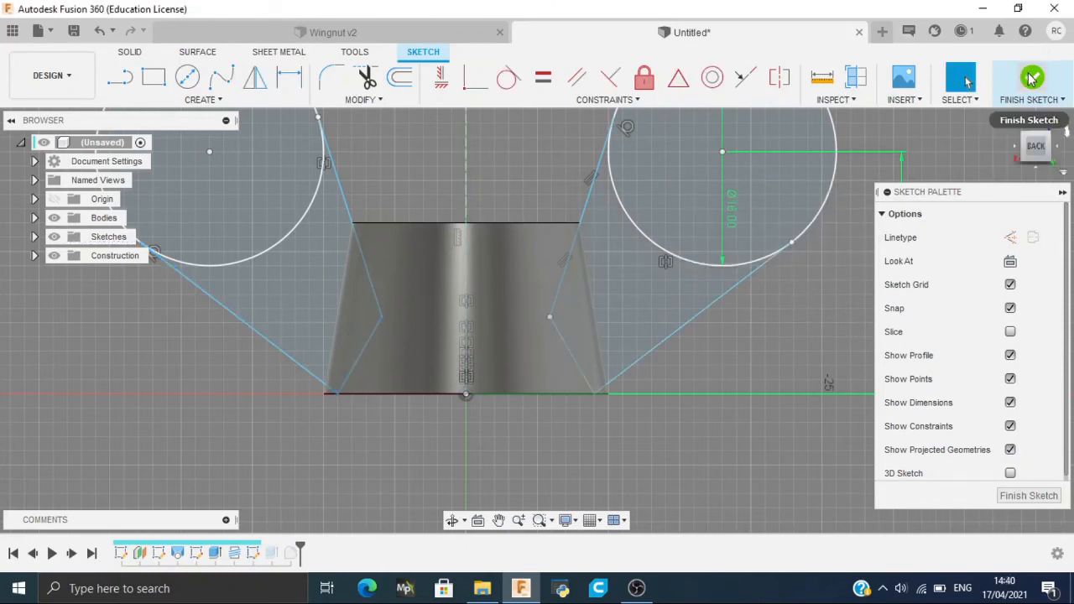
click(1033, 78)
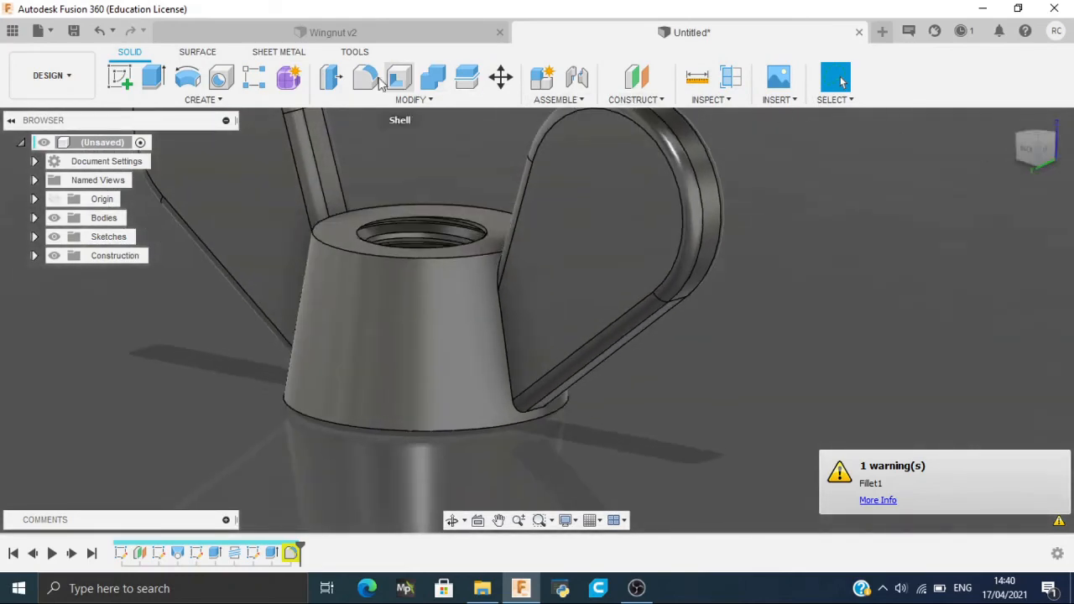
Step: Try a 3 mm fillet on the edge loops where both wings meet the tapered body
click(361, 88)
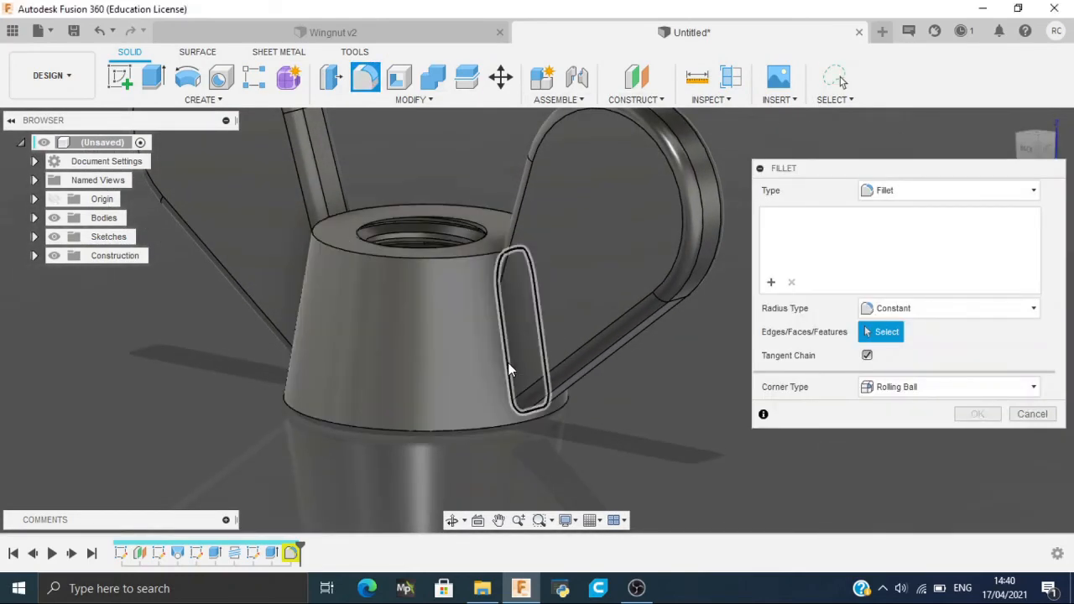
click(508, 363)
click(1032, 160)
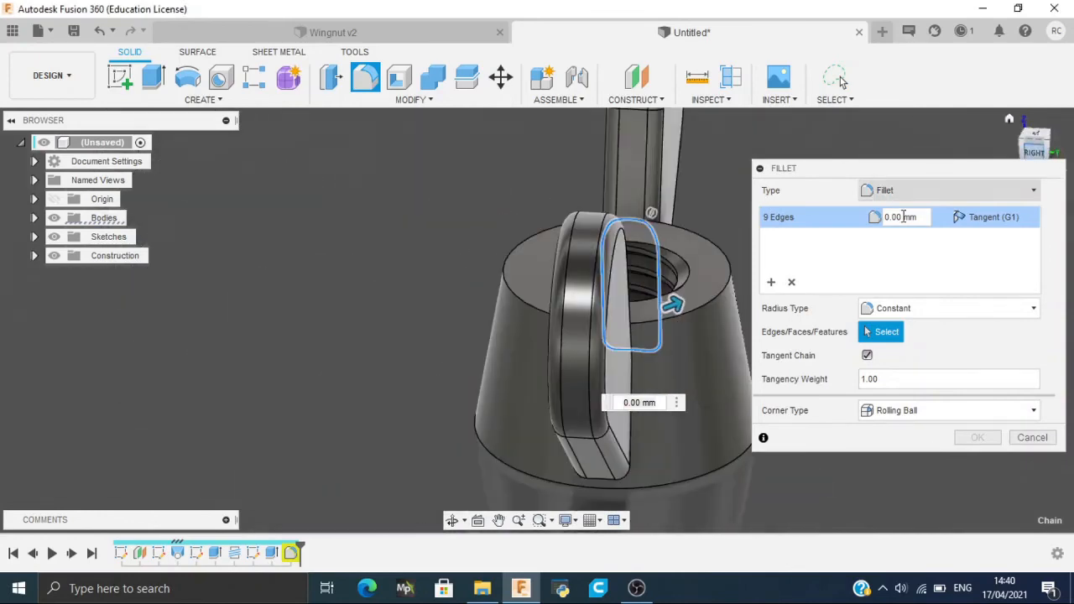
click(600, 401)
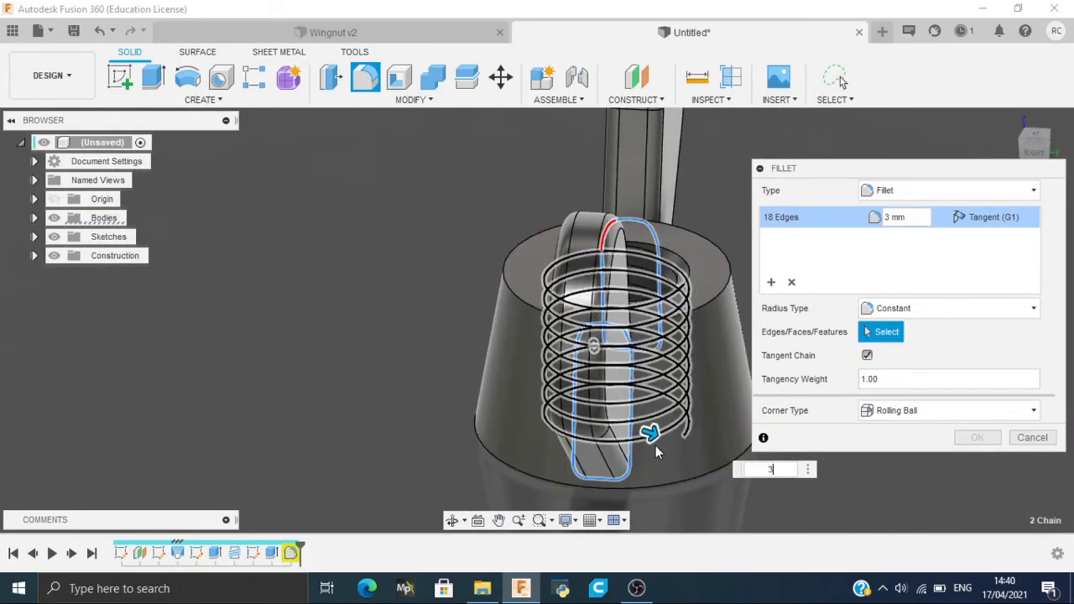
click(1034, 154)
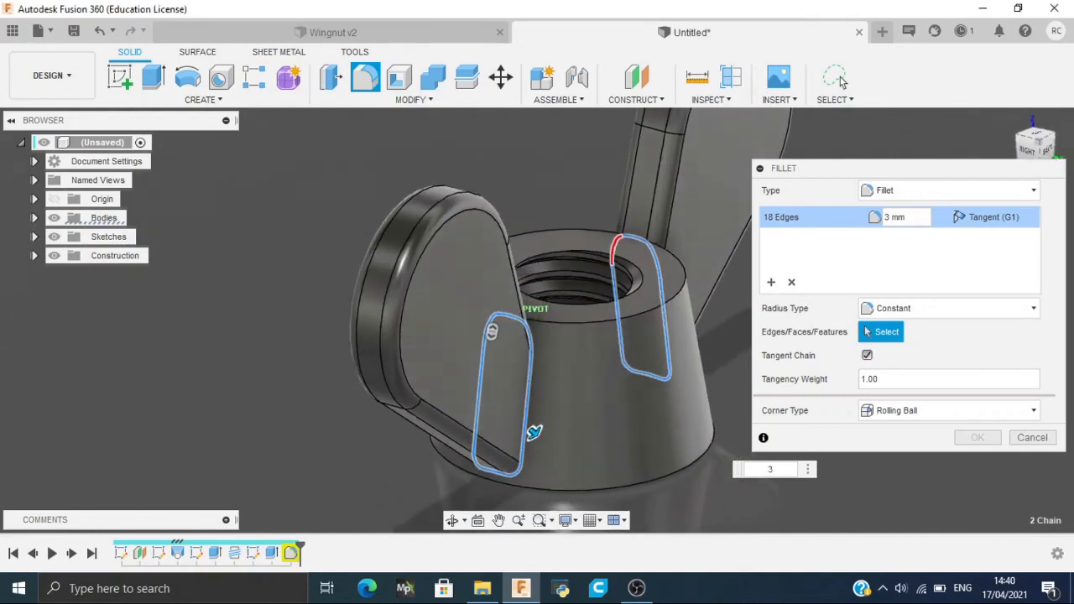
key(Escape)
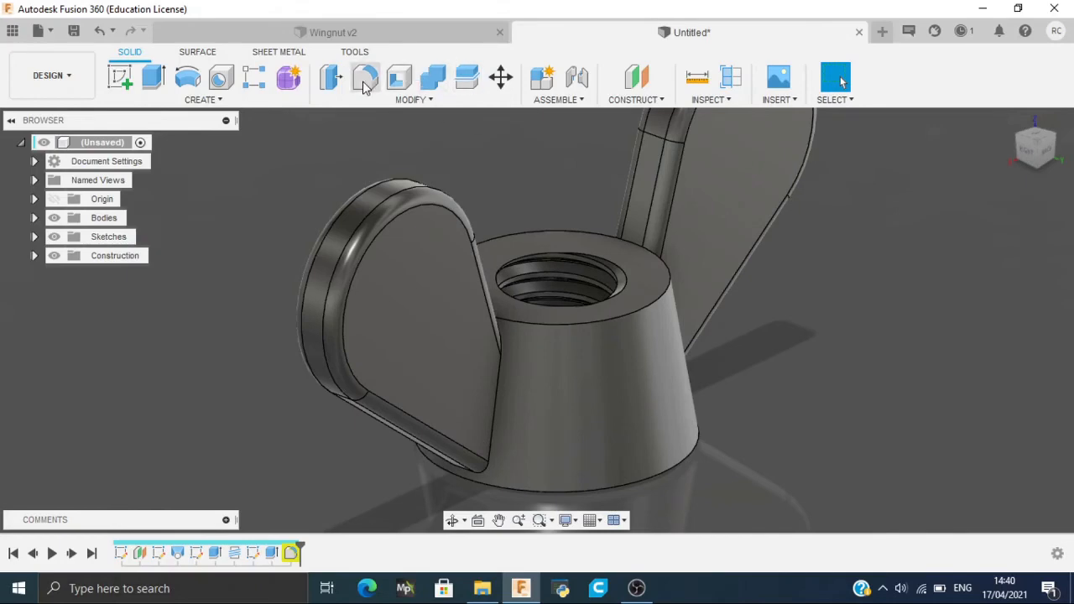
Step: Fillet the front and back outer edges of the tapered body's top face with a 1 mm radius
mouse_move(1048, 152)
mouse_down()
mouse_move(961, 117)
mouse_move(861, 157)
mouse_move(810, 88)
mouse_up()
mouse_move(1041, 88)
mouse_down()
mouse_move(1049, 143)
mouse_move(1032, 206)
mouse_move(1048, 152)
mouse_up()
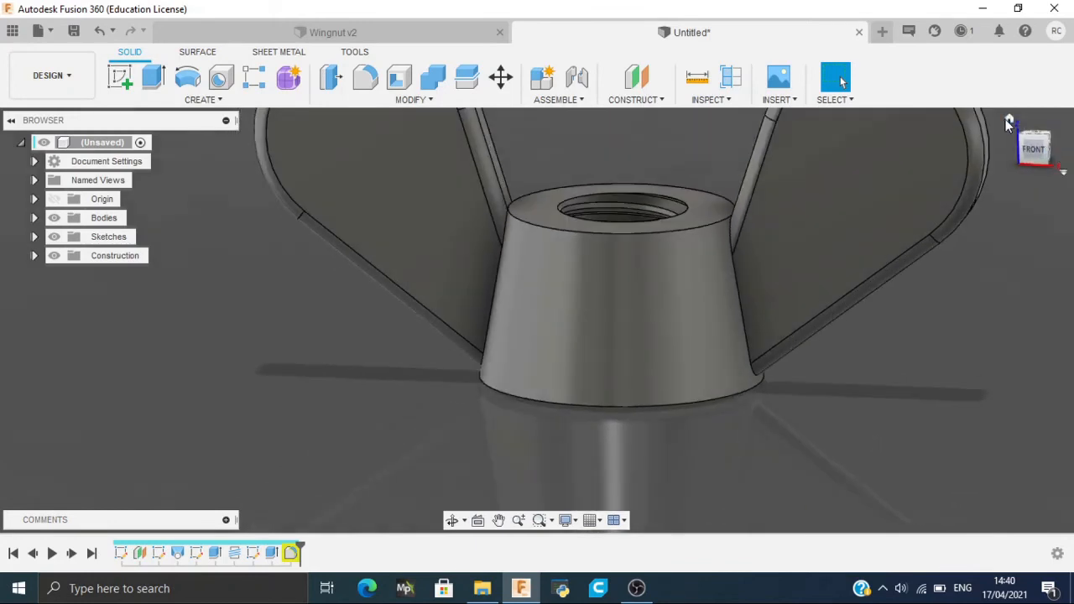
click(593, 235)
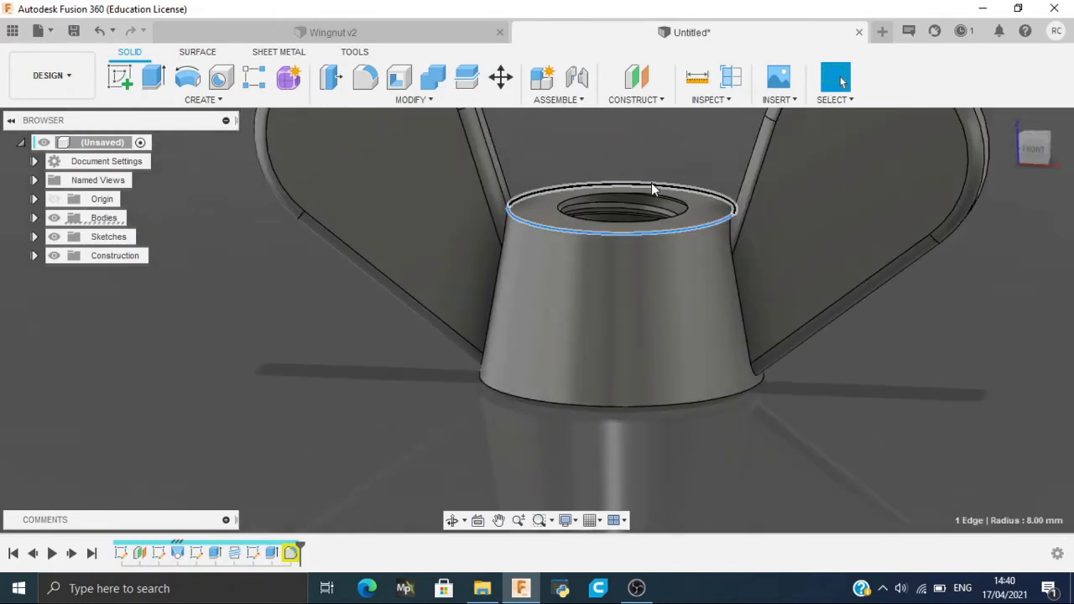
click(369, 84)
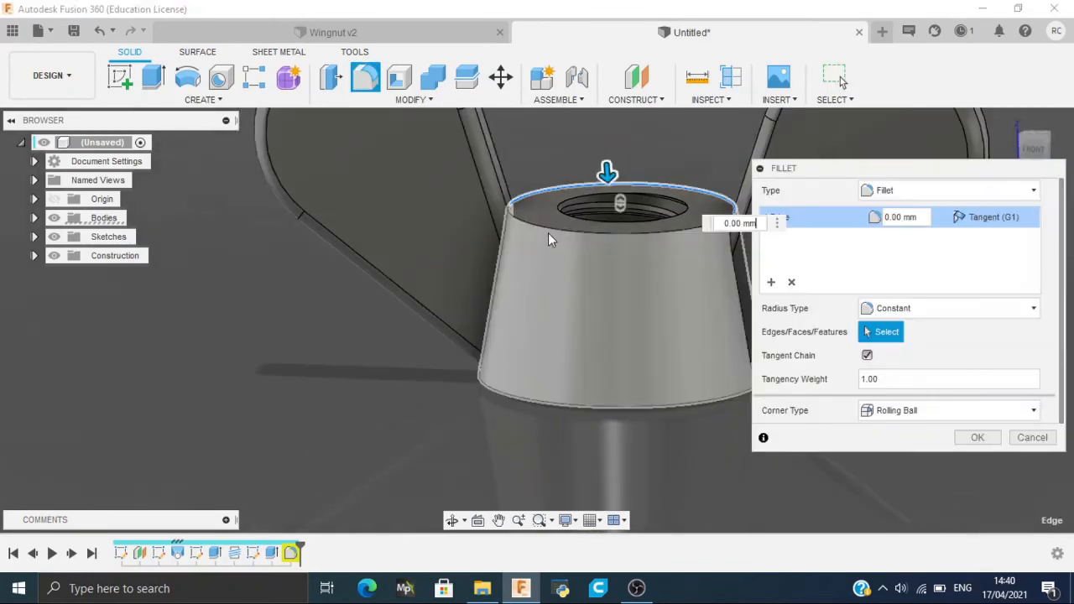
click(578, 262)
text(1)
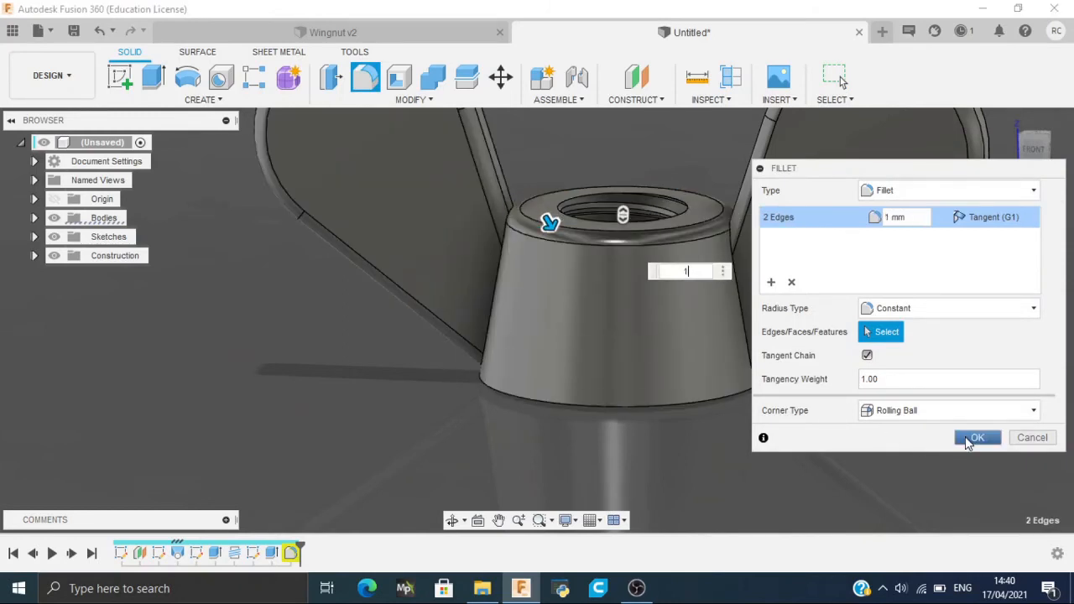
click(974, 437)
Step: Search the appearance library for "red" and apply Aluminum - Anodized Glossy (Red) to the wing nut body
scroll(849, 320, down, 3)
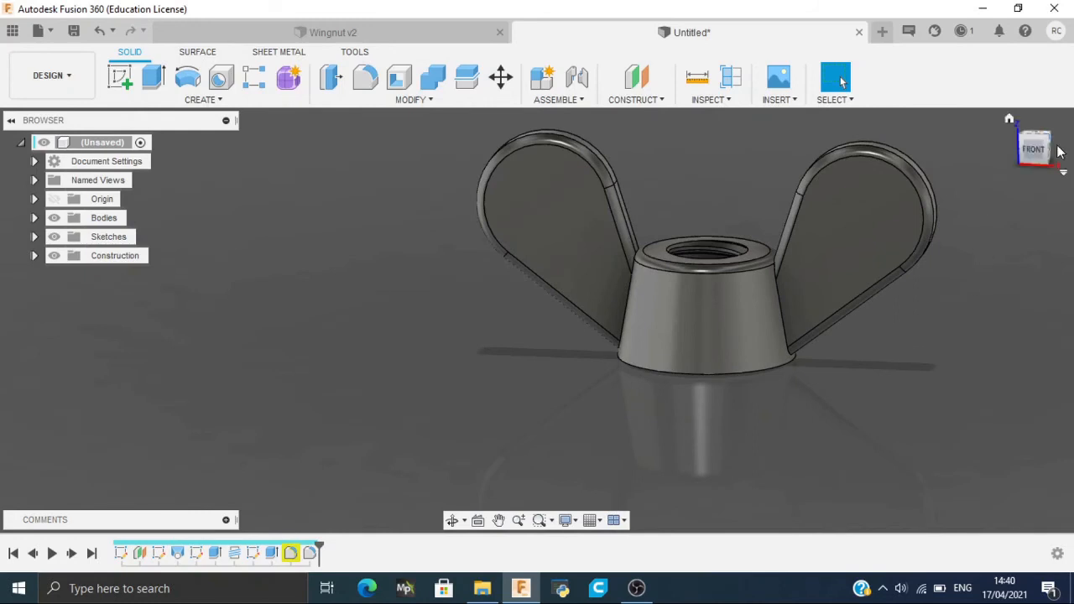
click(1049, 149)
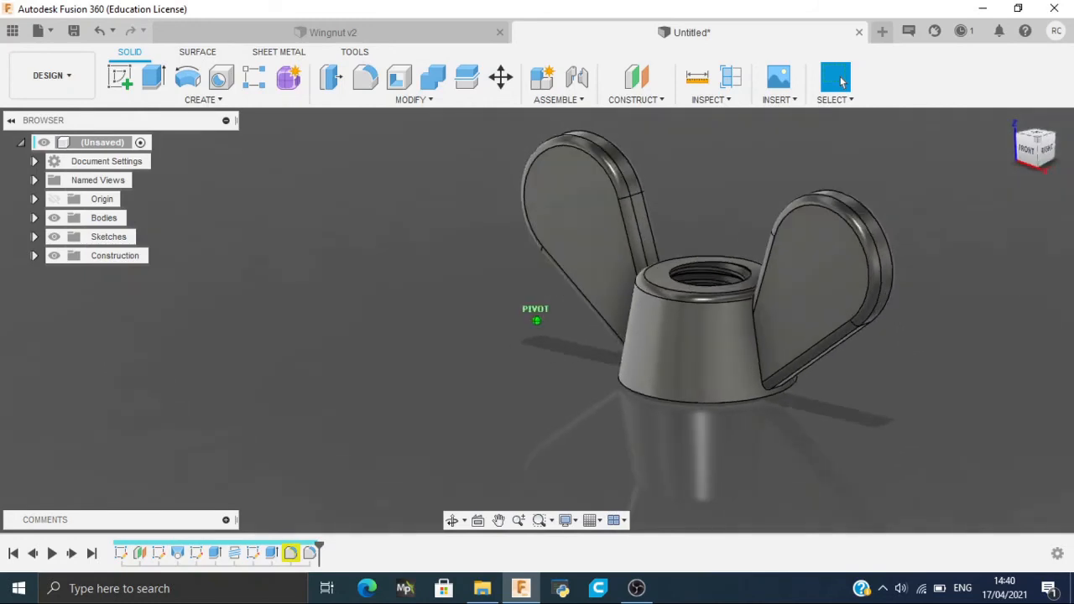
click(1048, 150)
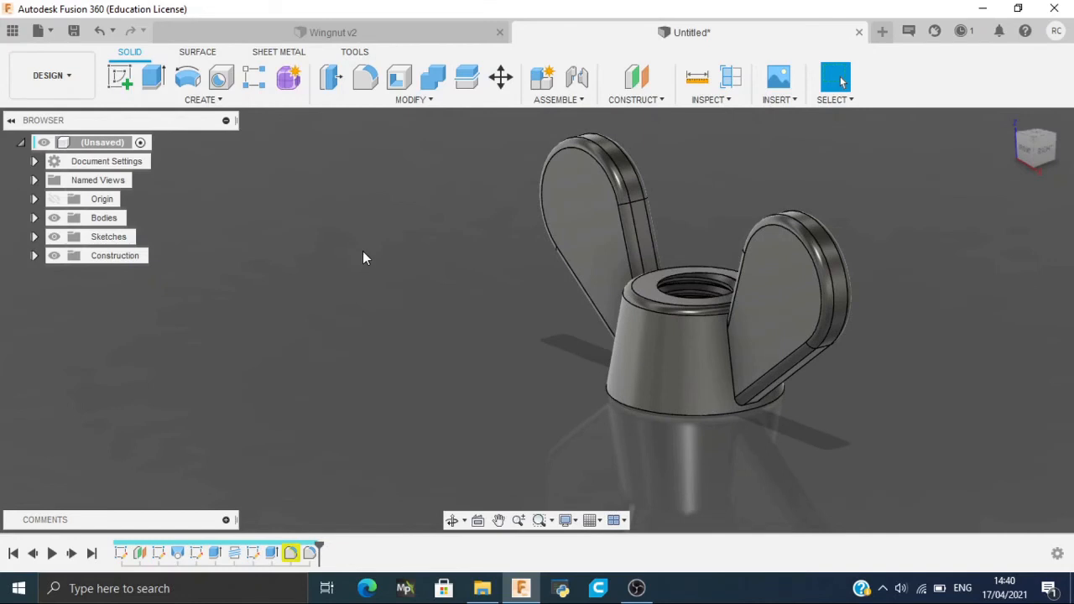
key(a)
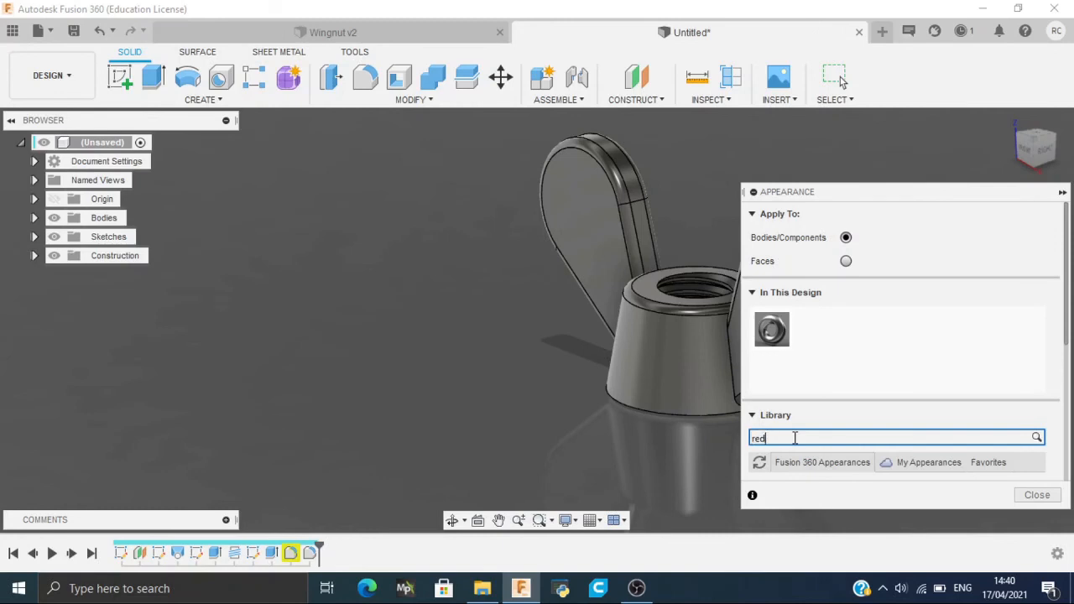
scroll(839, 405, down, 3)
scroll(875, 429, down, 1)
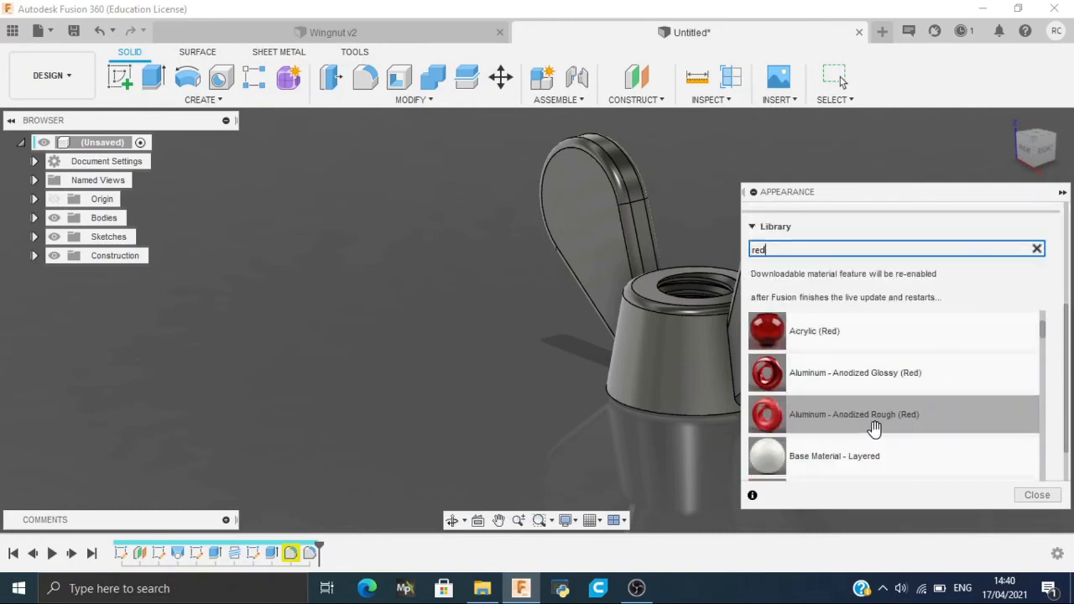
drag(866, 377, 653, 339)
middle_drag(469, 337, 218, 379)
click(1037, 495)
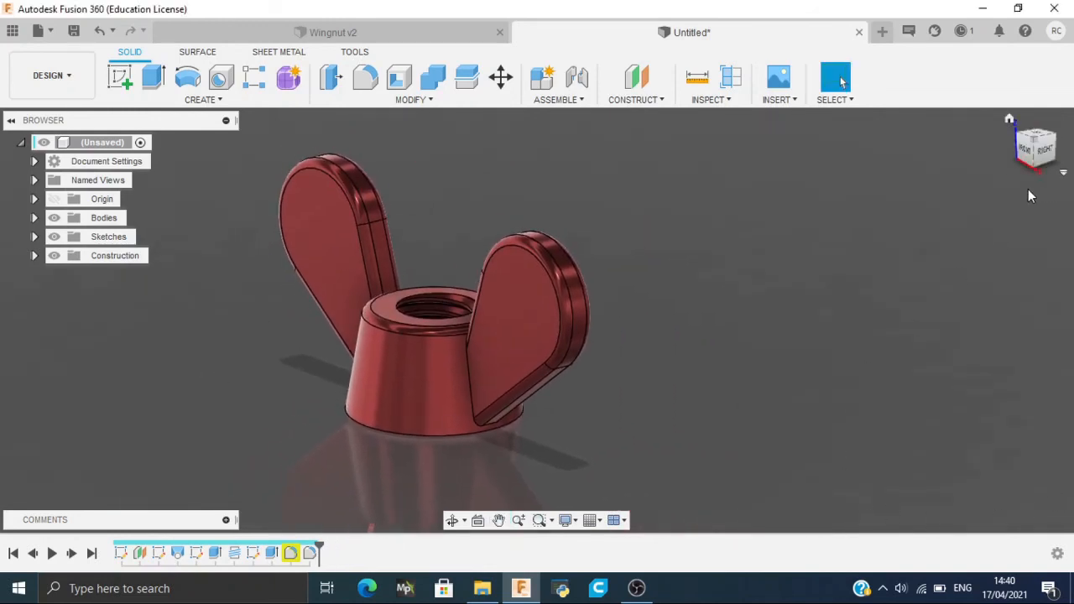
middle_drag(683, 298, 822, 310)
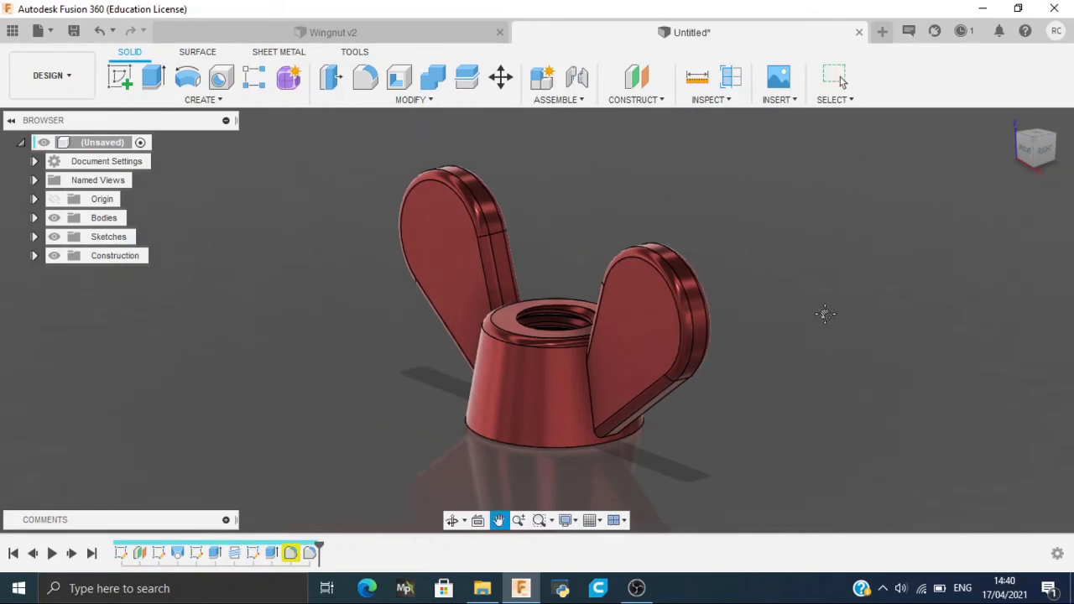